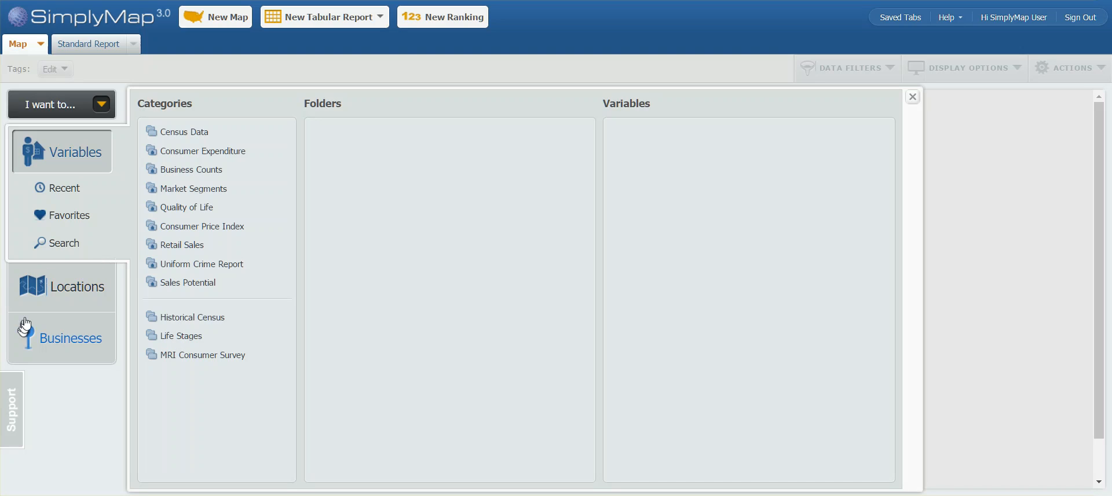
Step: Add Los Angeles County, CA, as the map location, finding it by county within the state of California
click(71, 282)
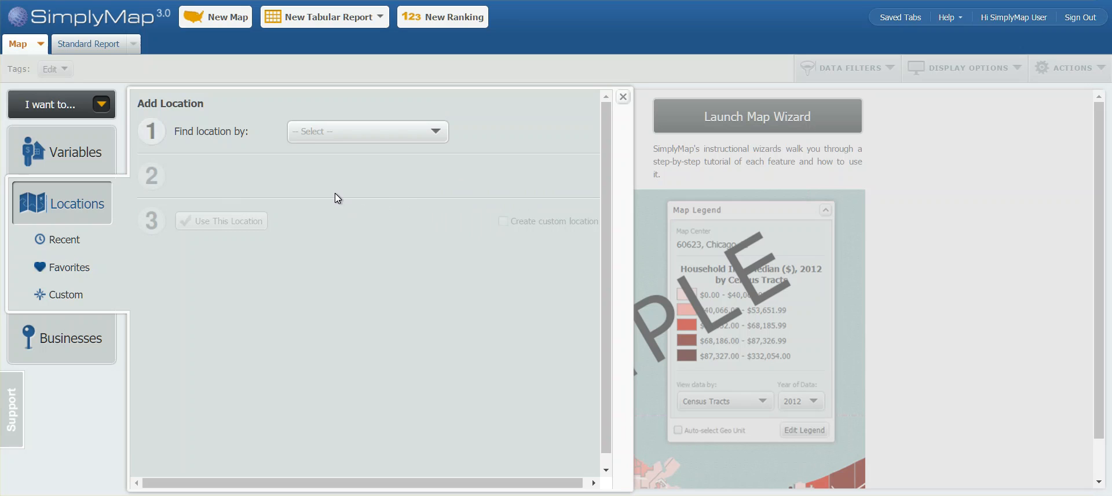
click(382, 132)
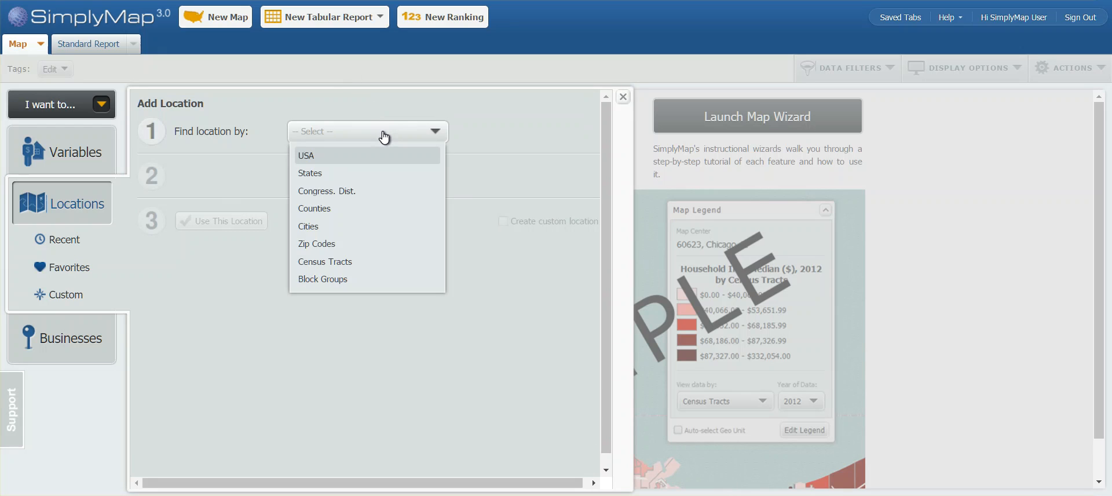
click(348, 208)
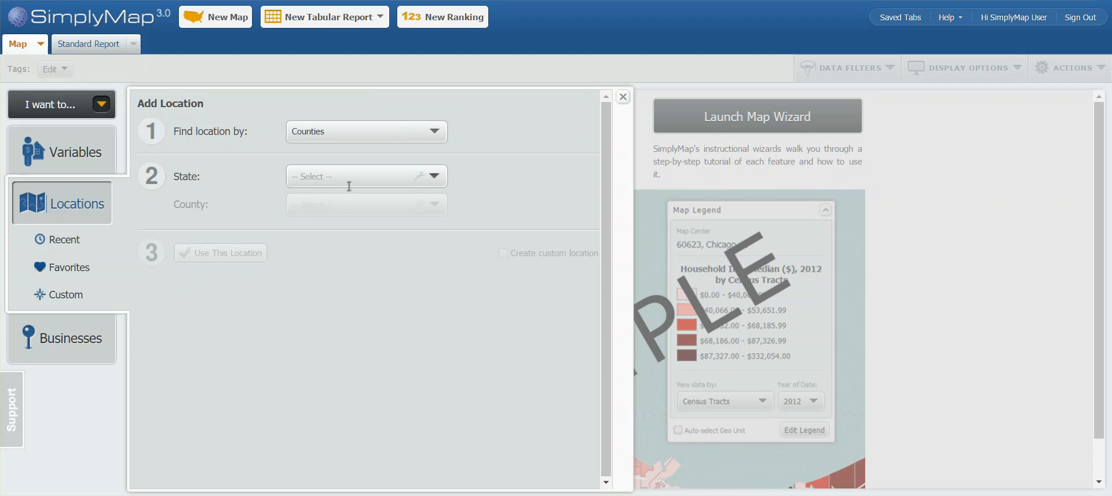
click(366, 180)
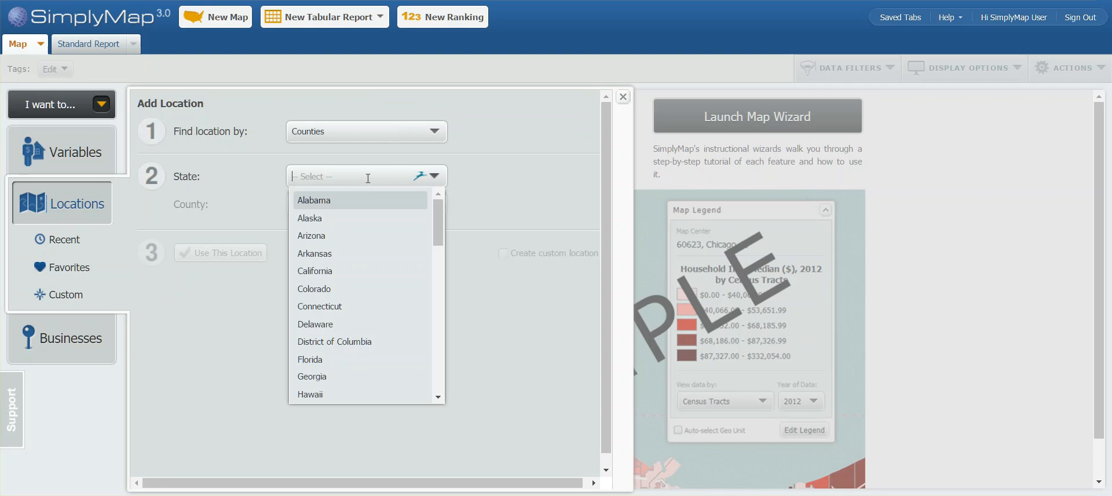
click(335, 269)
click(528, 197)
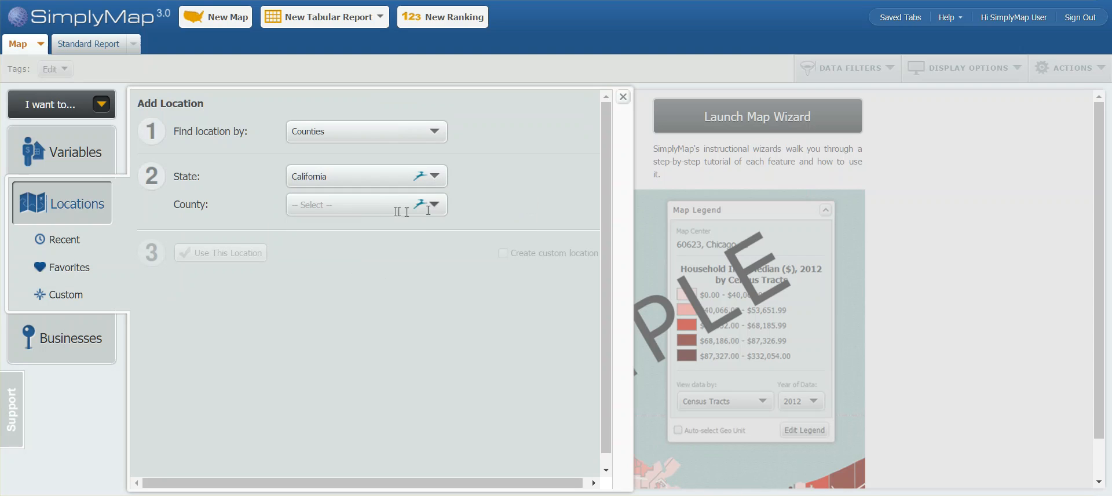
click(370, 205)
text(Los Angeles County, CA)
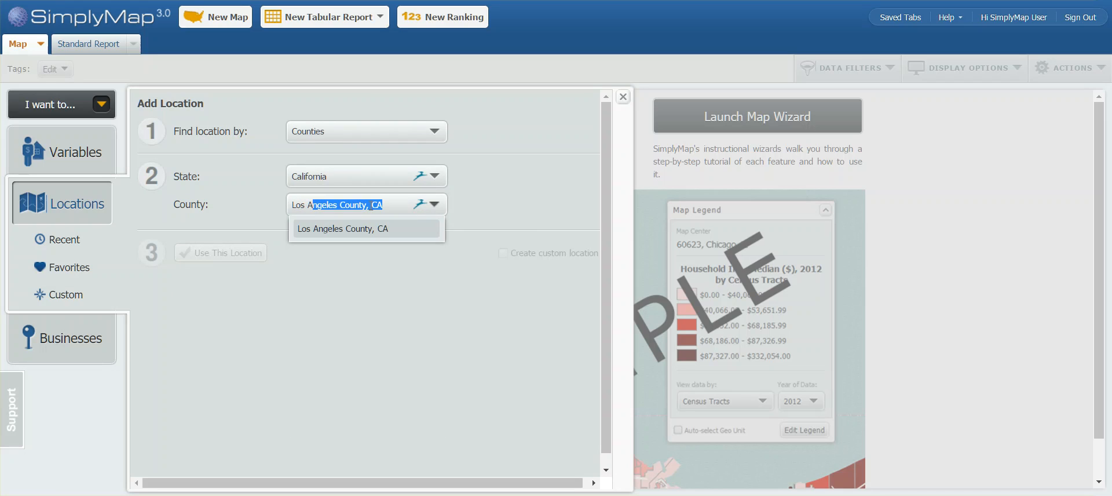
click(351, 241)
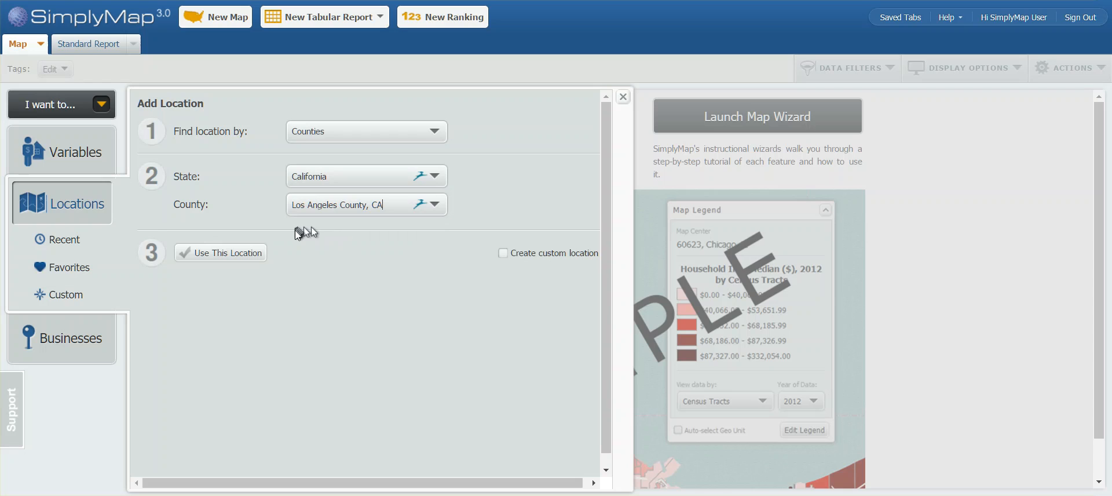
click(261, 257)
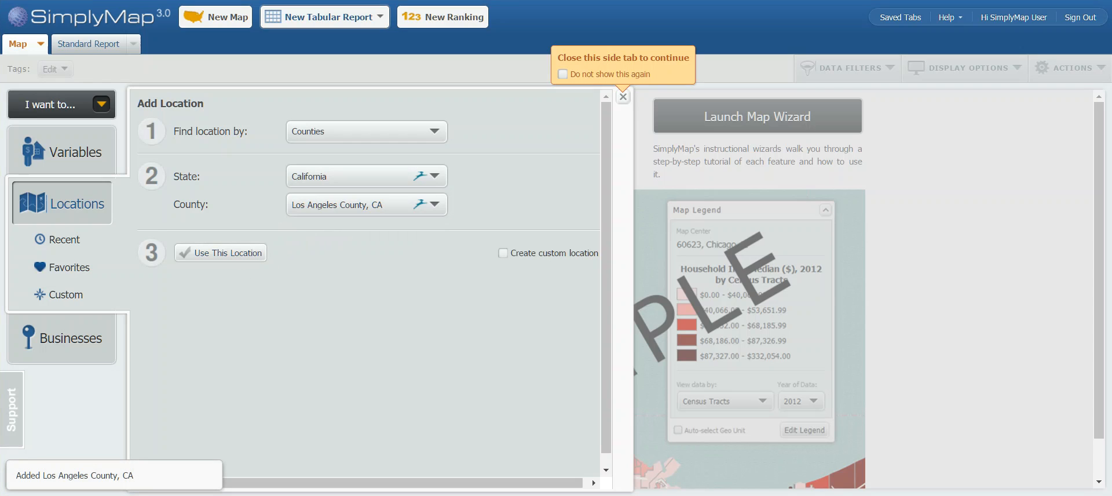
click(624, 98)
click(623, 98)
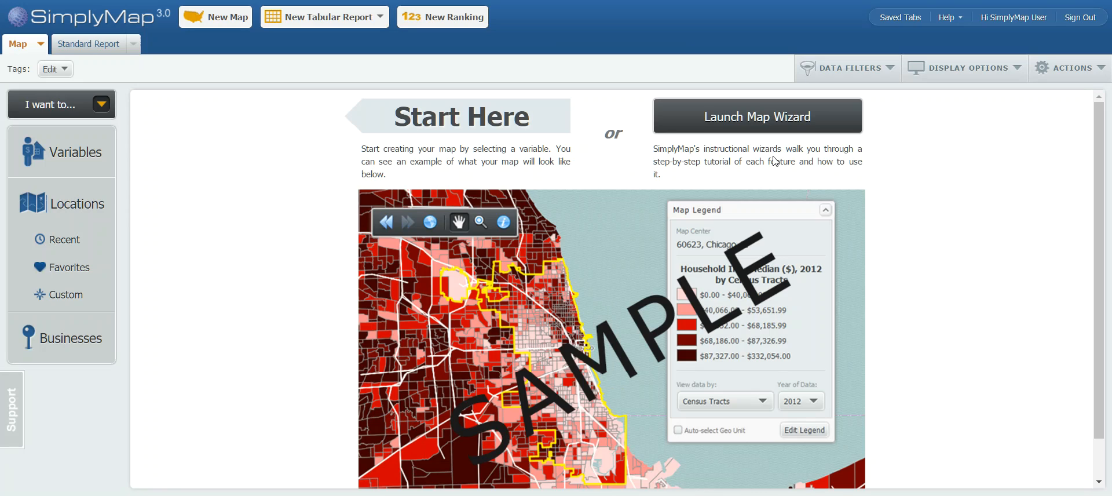
Step: Search all variables for the keyword "crime"
click(60, 144)
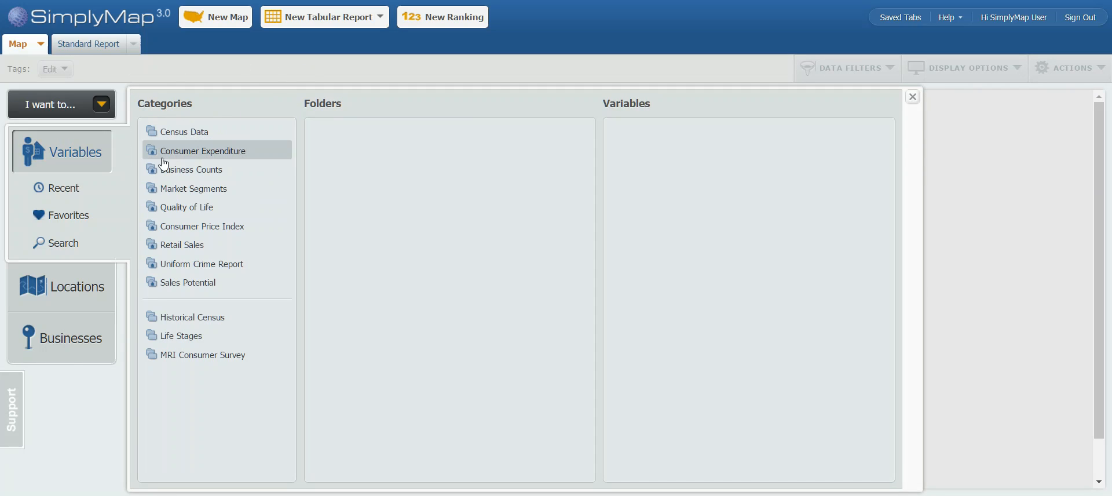
click(65, 249)
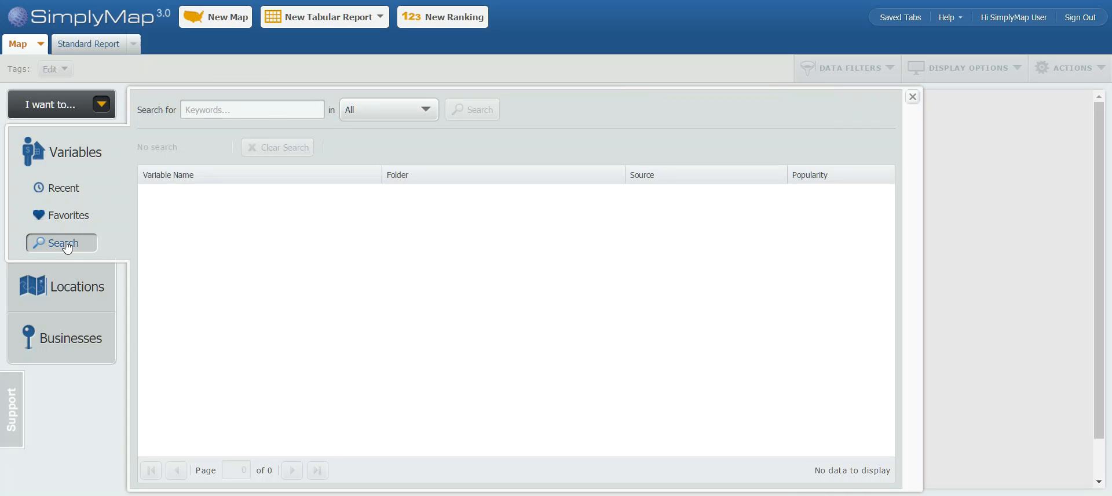
click(247, 113)
text(crime)
key(Return)
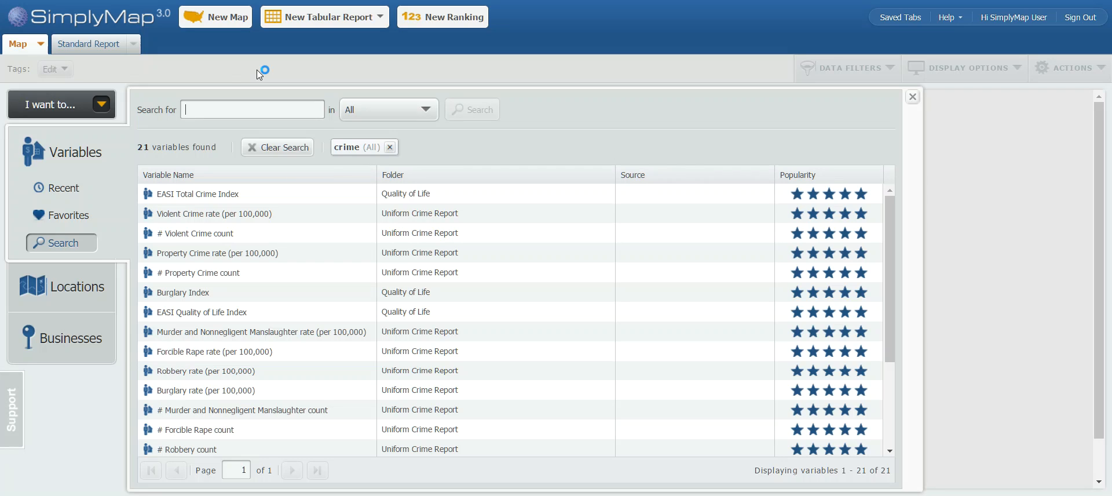
Step: Read the definition in the metadata of the EASI Total Crime Index variable, and close the metadata
click(432, 210)
click(353, 194)
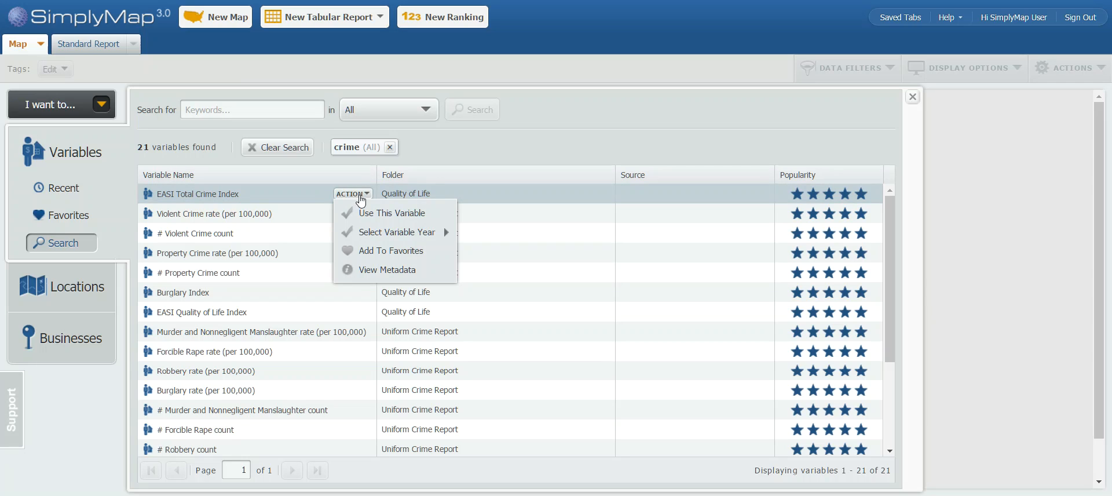
click(381, 269)
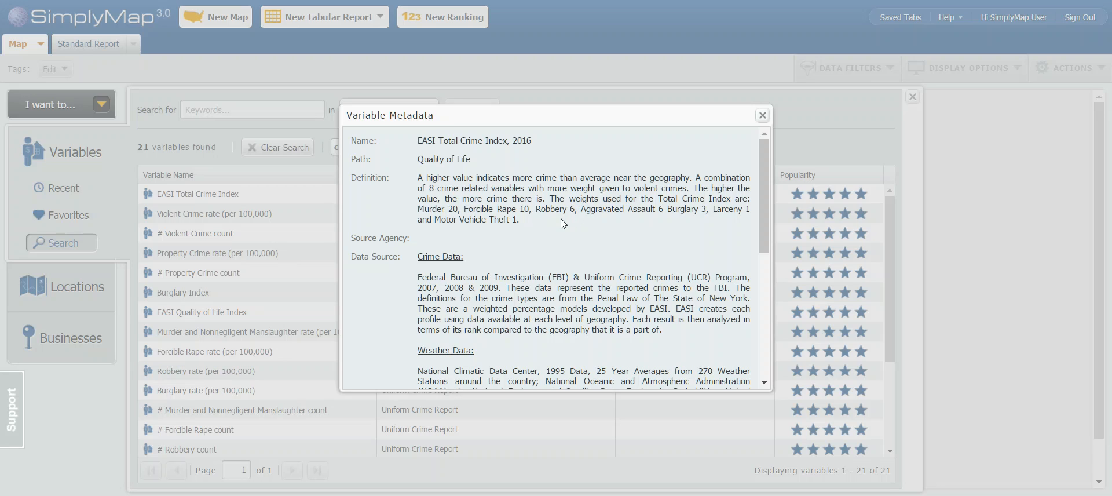
drag(528, 221, 380, 170)
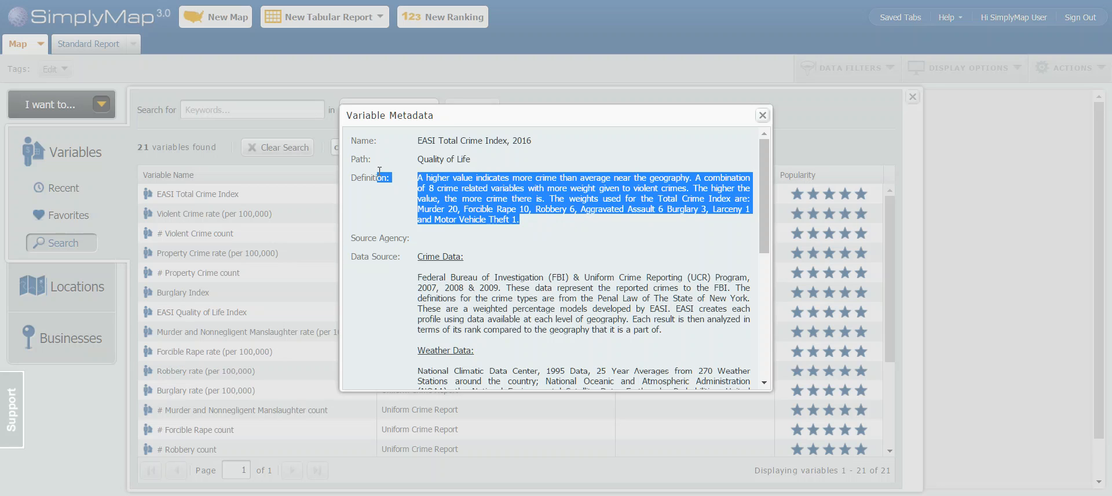
click(480, 193)
triple_click(484, 197)
click(686, 174)
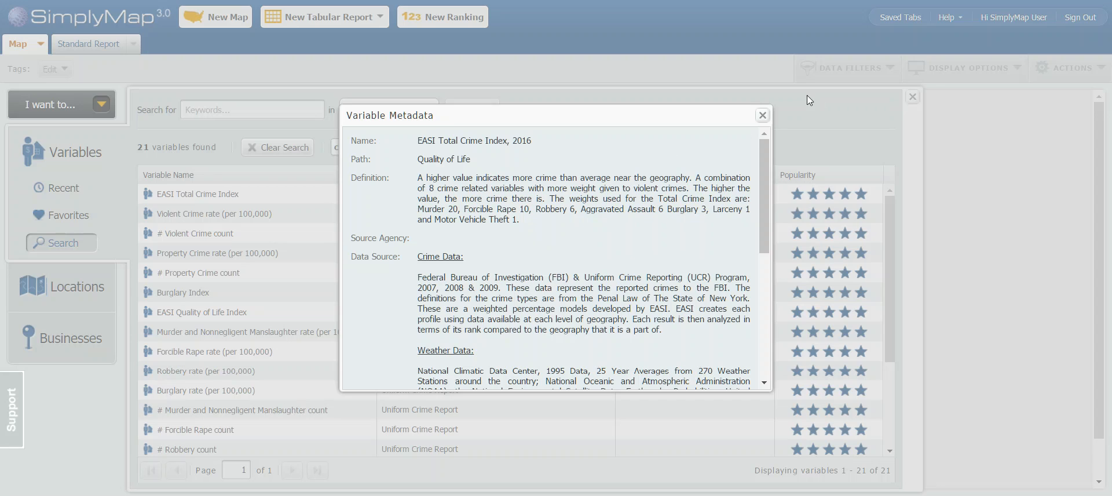
click(762, 115)
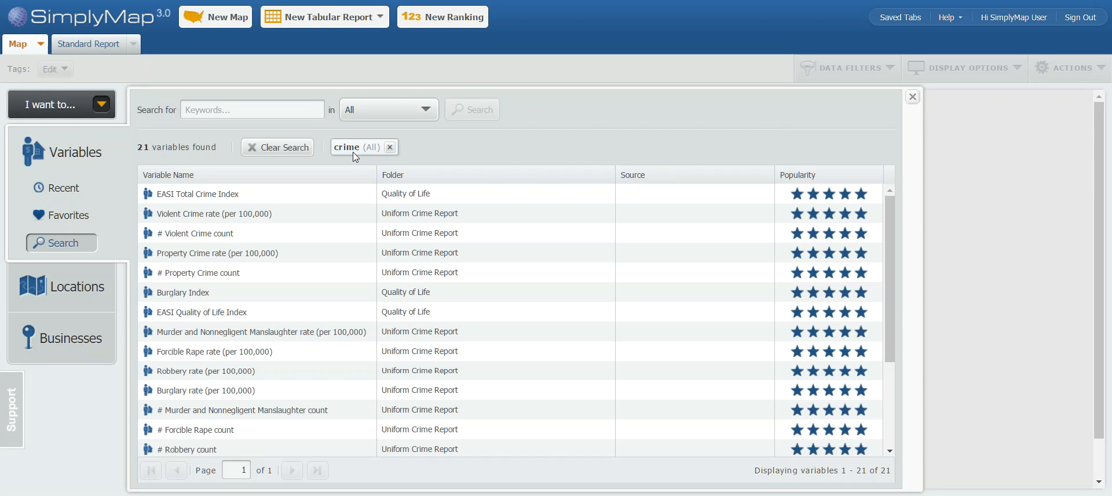
Step: Use the EASI Total Crime Index variable on the map and return to the map view
click(355, 193)
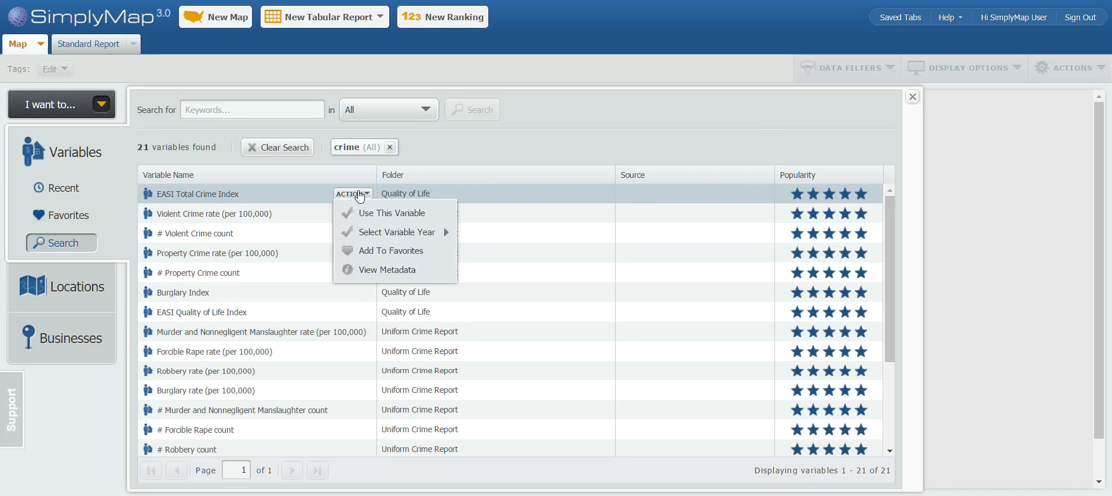
click(377, 216)
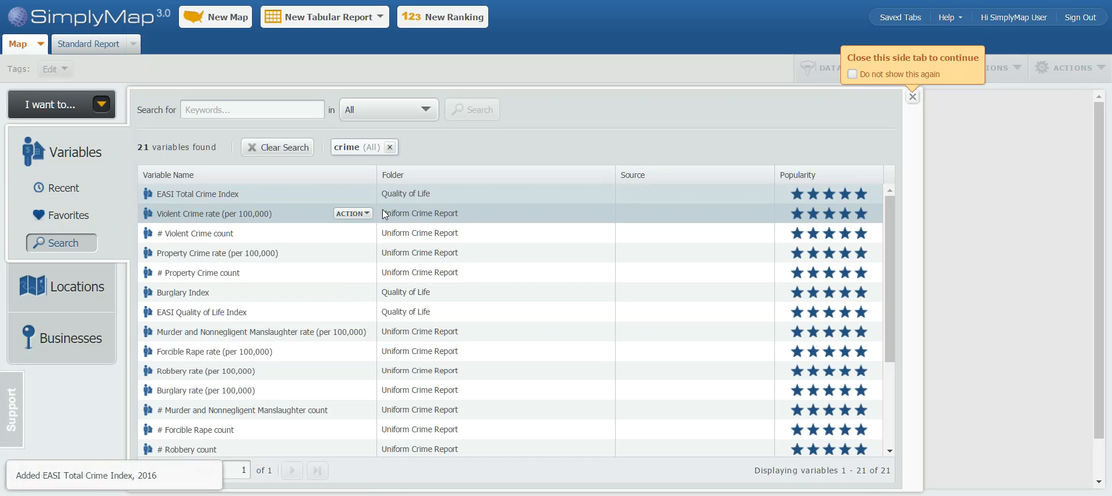
click(913, 97)
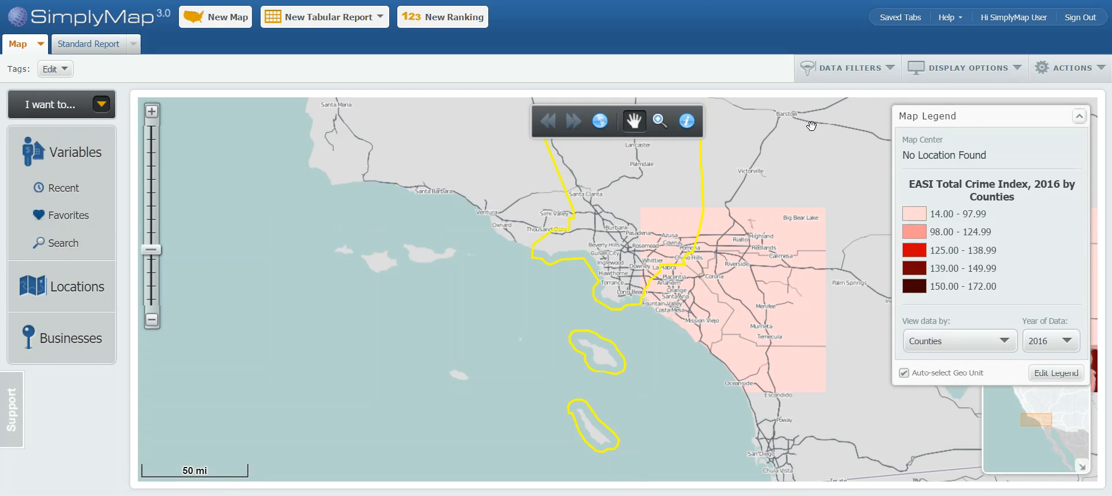
Step: Zoom the map in to central Los Angeles and view the crime index data by Zip Codes
scroll(626, 244, up, 8)
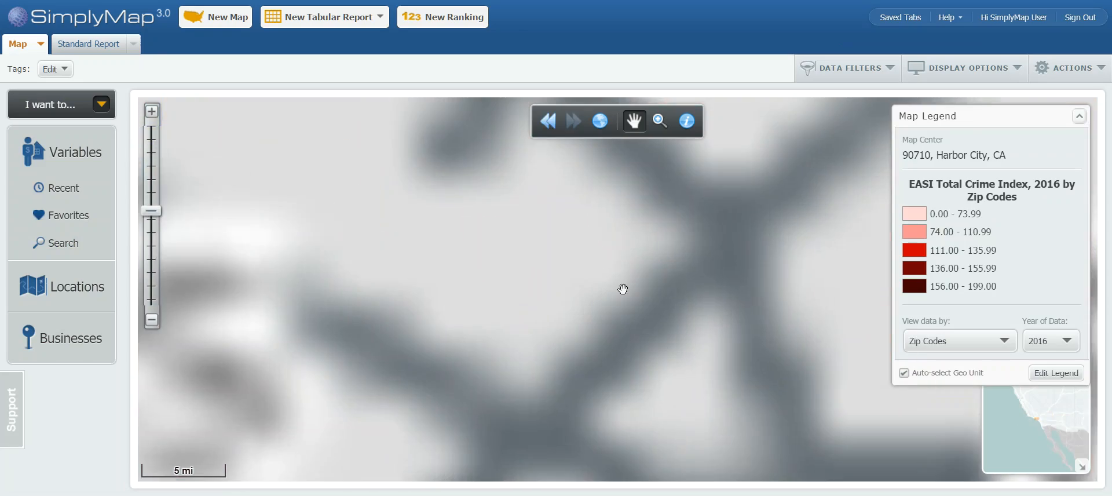
mouse_move(631, 305)
mouse_down()
mouse_move(628, 173)
mouse_move(639, 157)
mouse_up()
drag(481, 271, 599, 200)
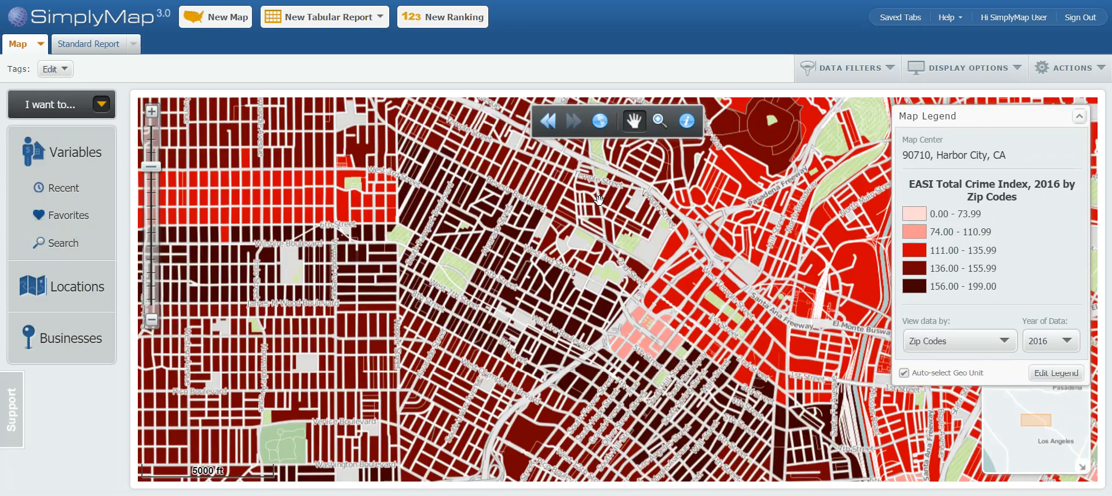
click(1006, 340)
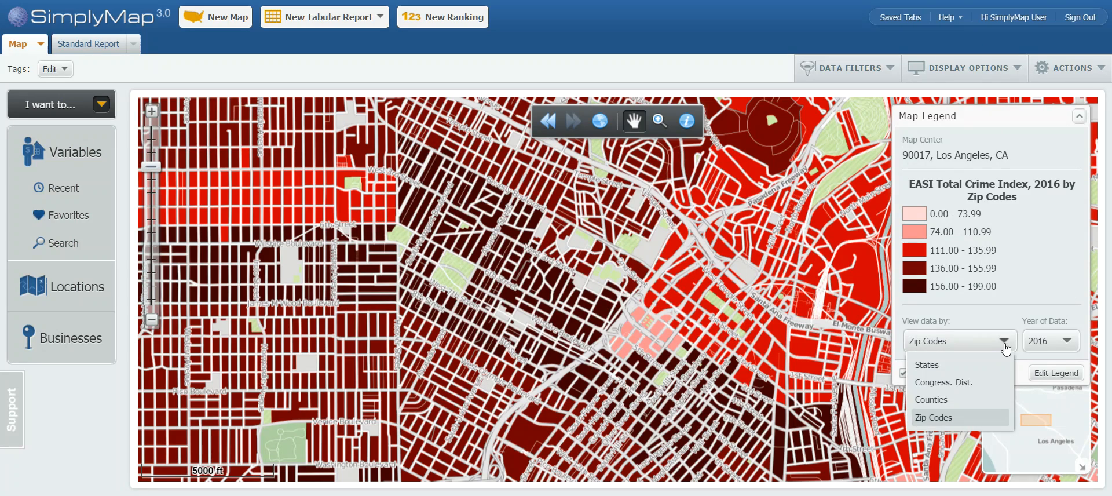
click(956, 419)
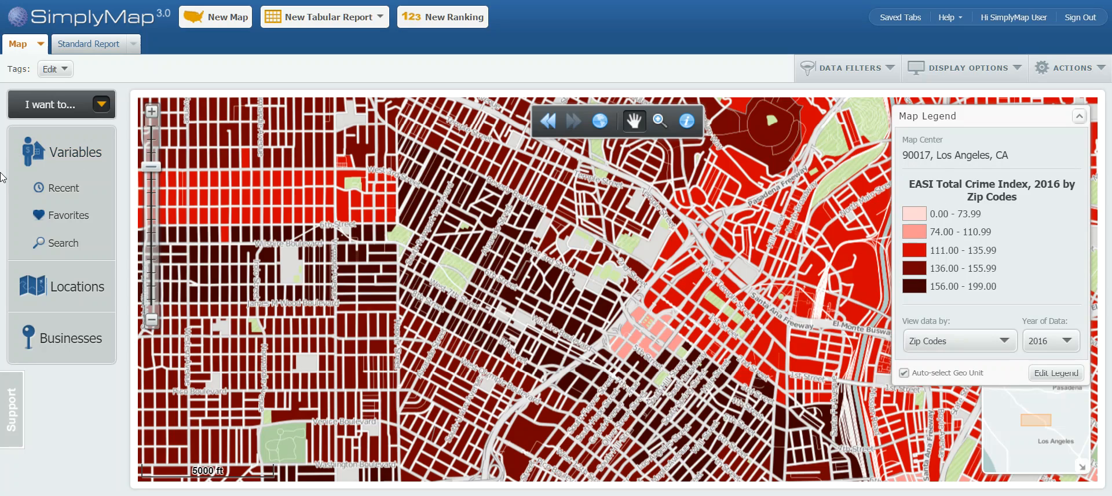
Step: Search the variables for "crime" and add EASI Total Crime Index to the favorites
click(83, 155)
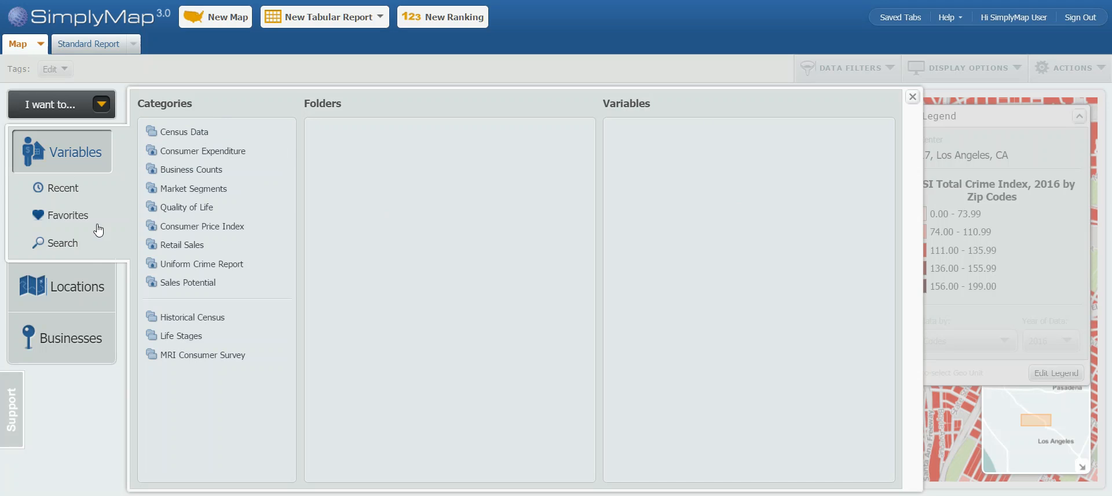
click(79, 245)
click(237, 113)
text(crime)
key(Return)
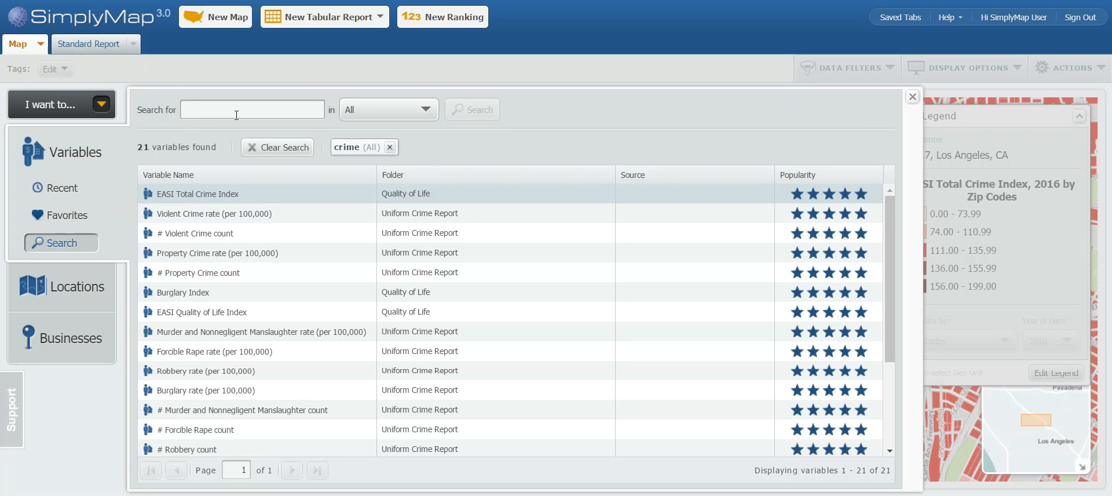
click(364, 194)
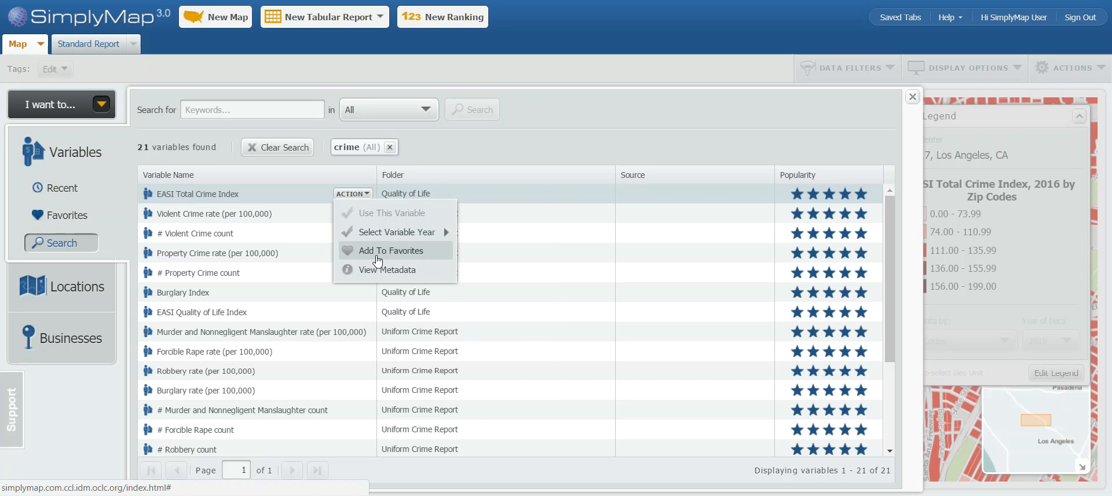
click(377, 258)
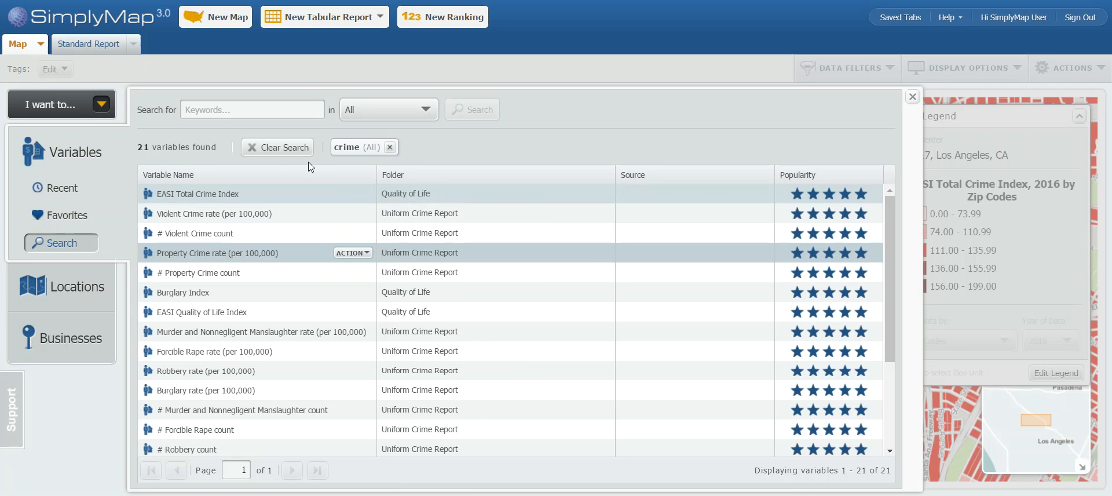
Step: Search the variables for "income" without the crime keyword and add Family Income Median ($) to the favorites
click(242, 110)
text(income)
key(Return)
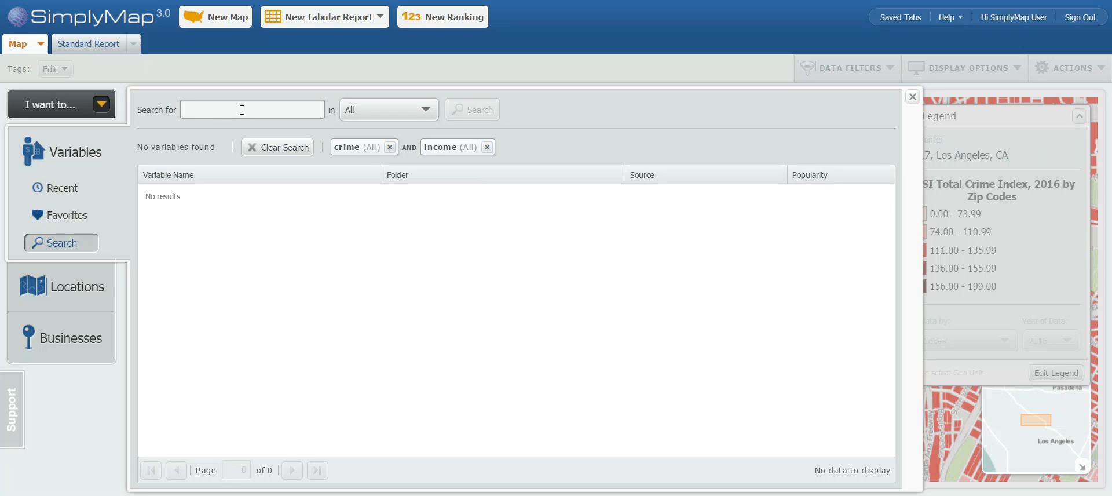
click(390, 147)
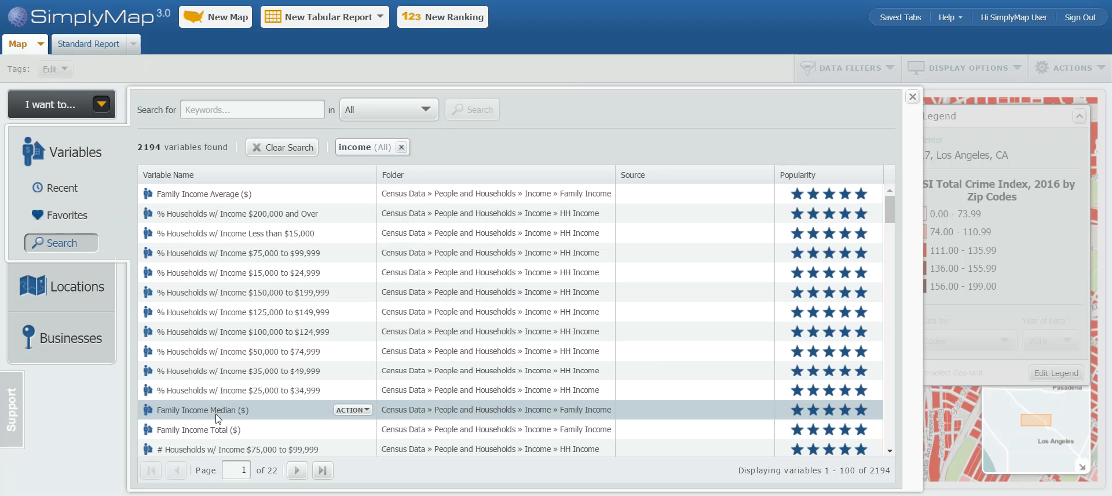
click(369, 410)
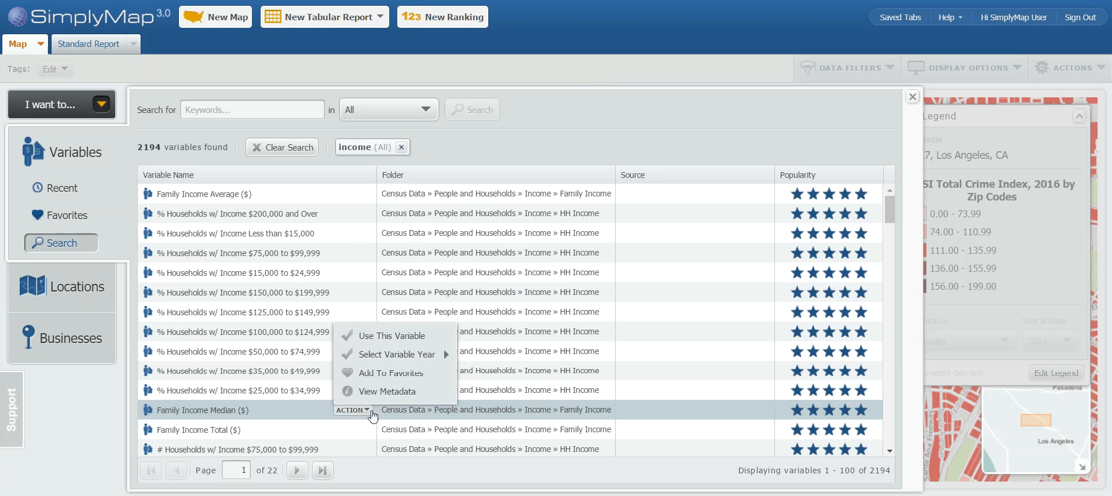
click(366, 375)
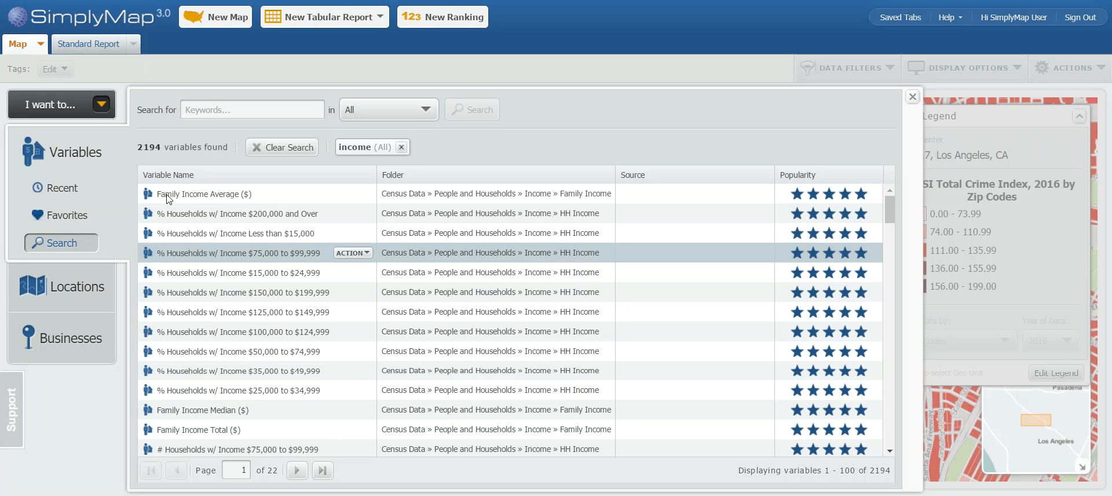
Step: Search the variables for "education" without the income keyword, add % Education Attainment, Bachelor's Degree to the favorites and return to the map
click(224, 113)
text(education)
key(Return)
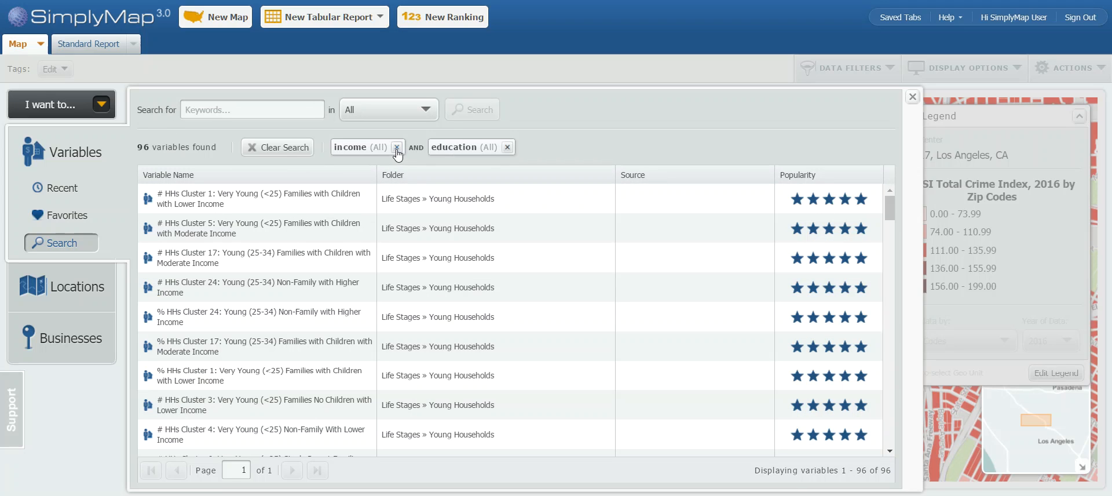
click(397, 147)
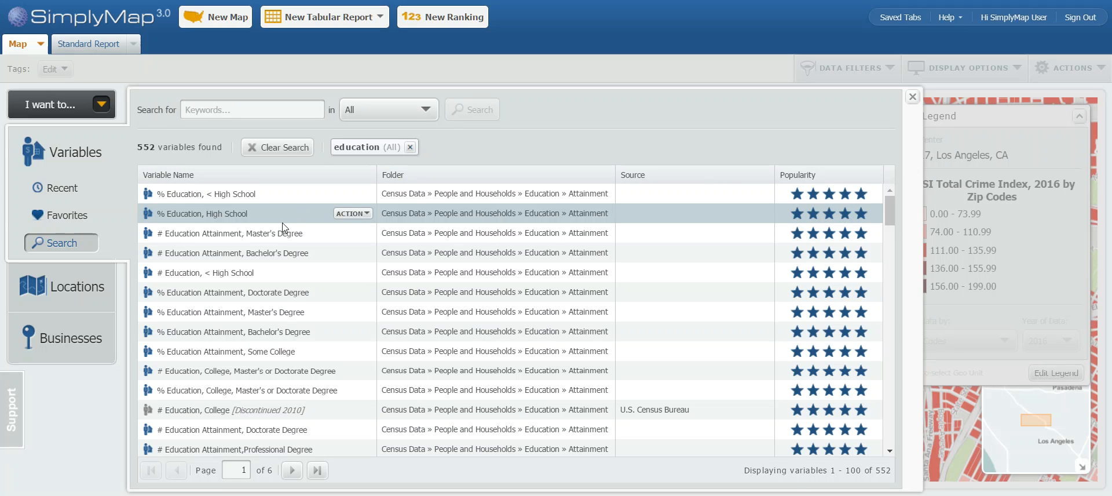
click(351, 331)
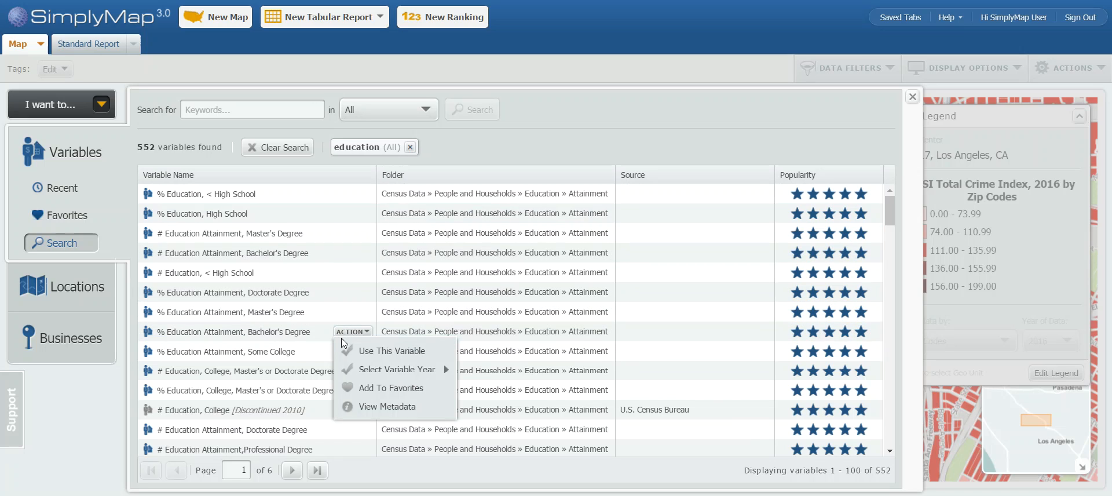
mouse_move(370, 370)
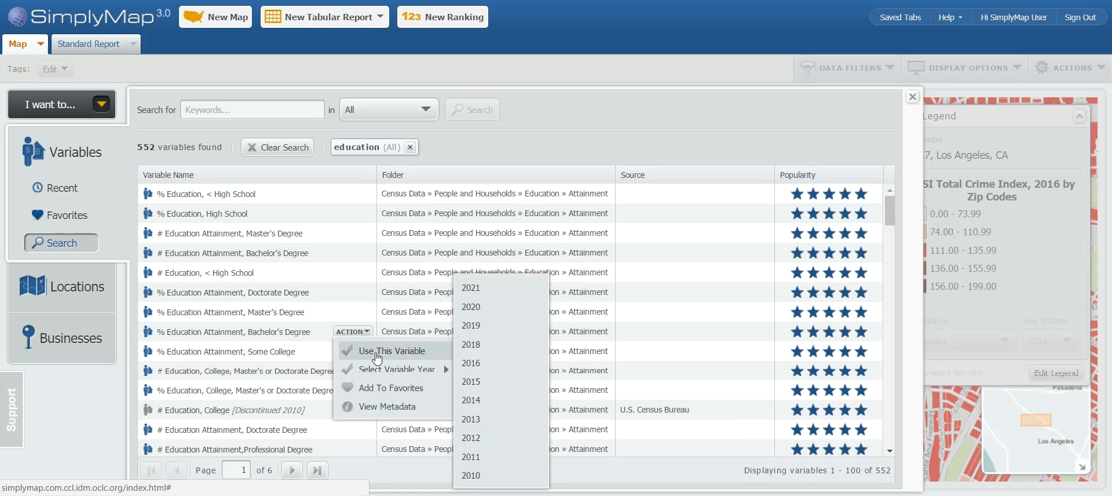
click(383, 388)
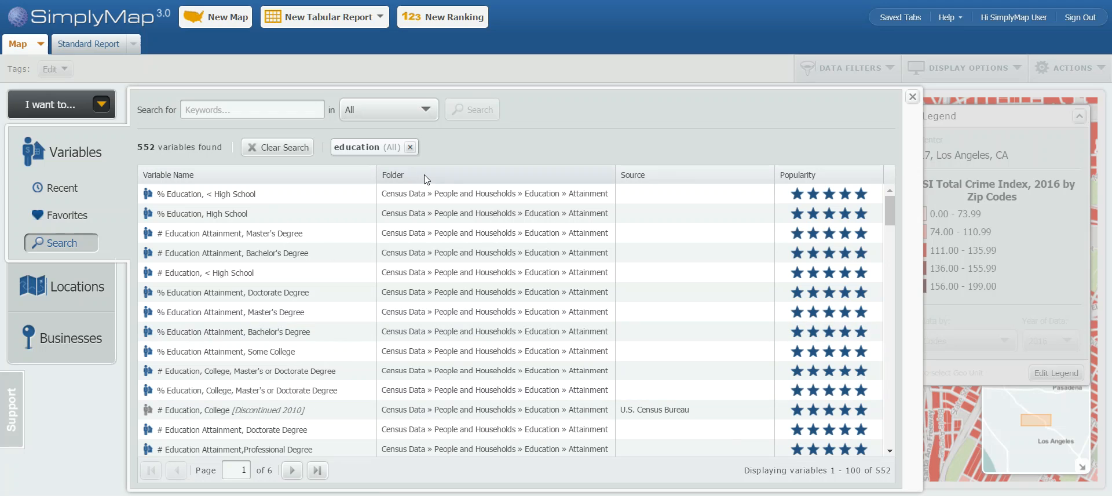
click(913, 98)
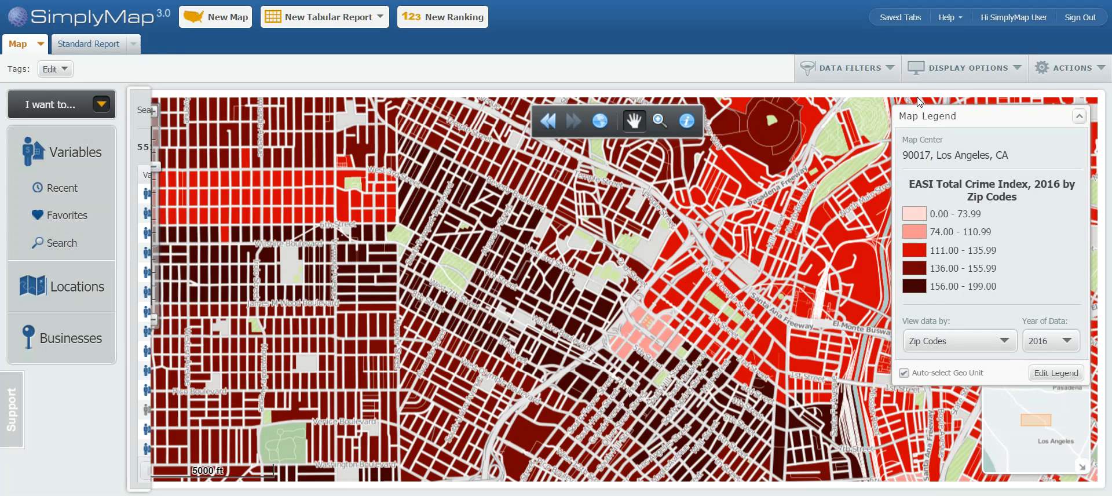
click(1100, 70)
click(1054, 116)
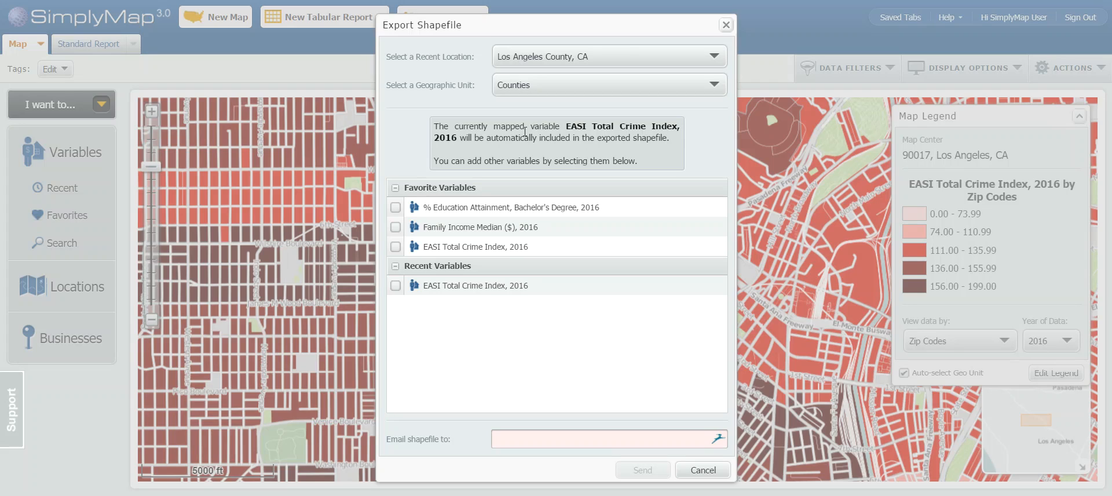
click(577, 85)
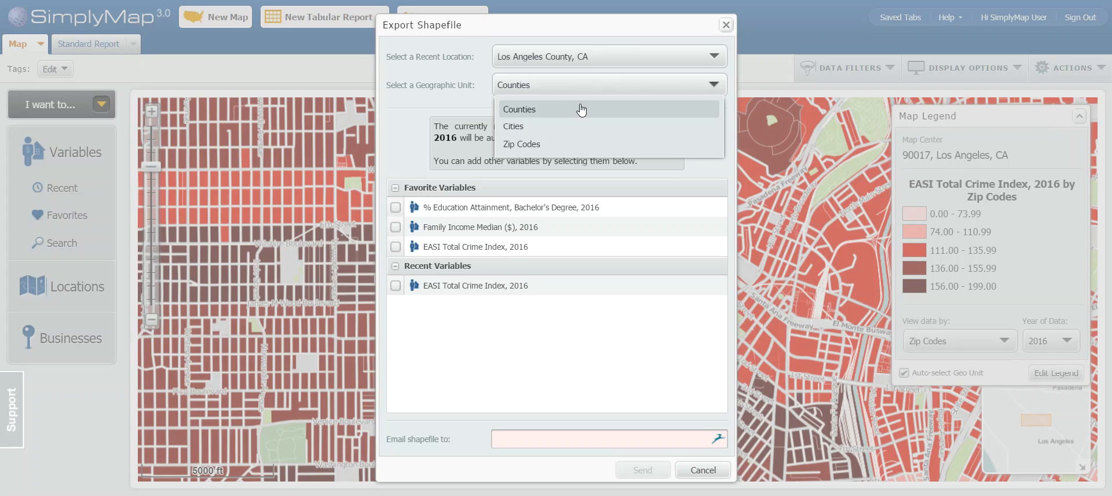
click(548, 144)
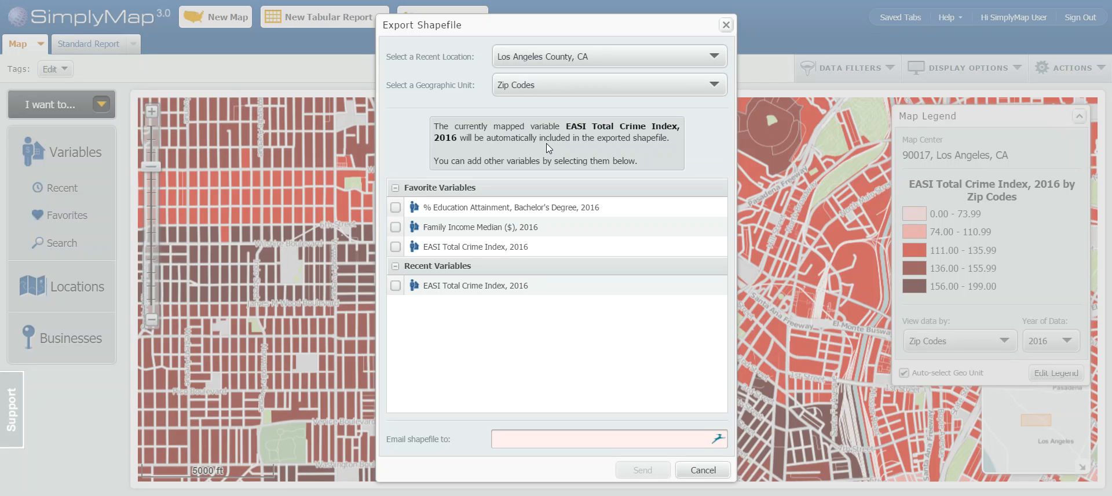
click(725, 24)
scroll(449, 290, up, 3)
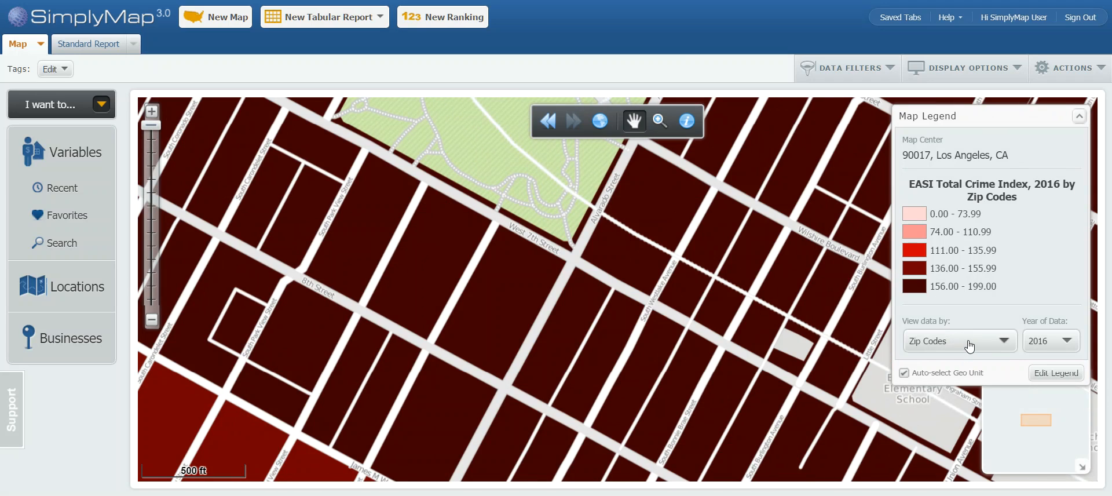
click(963, 341)
Step: Search the variables for "income", use Family Income Median ($) on the map and return to the map view
click(88, 152)
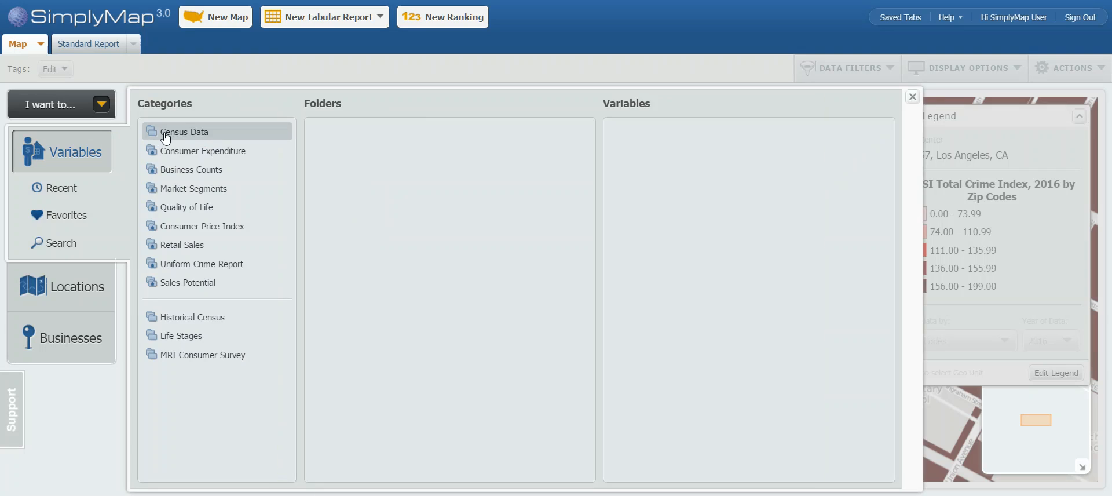
click(55, 243)
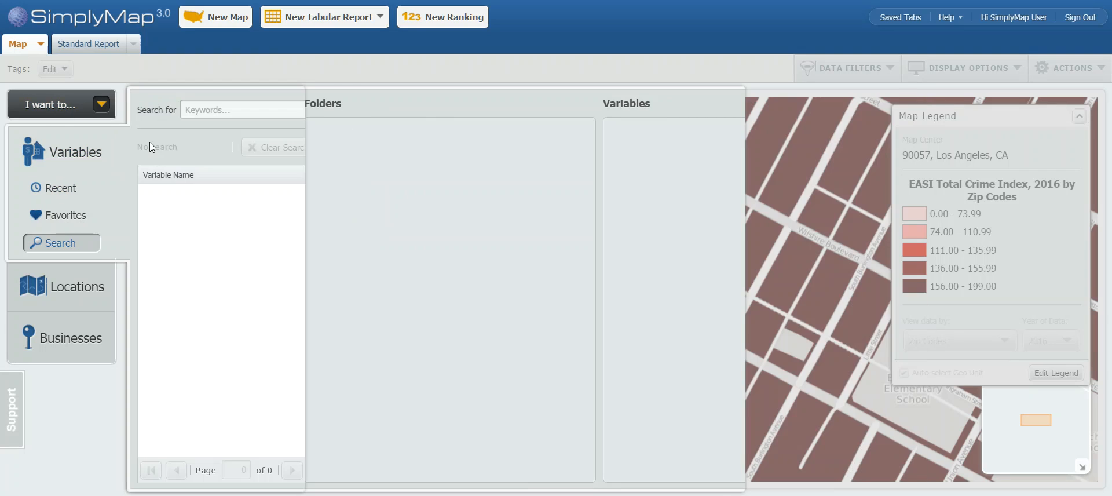
click(245, 111)
text(income)
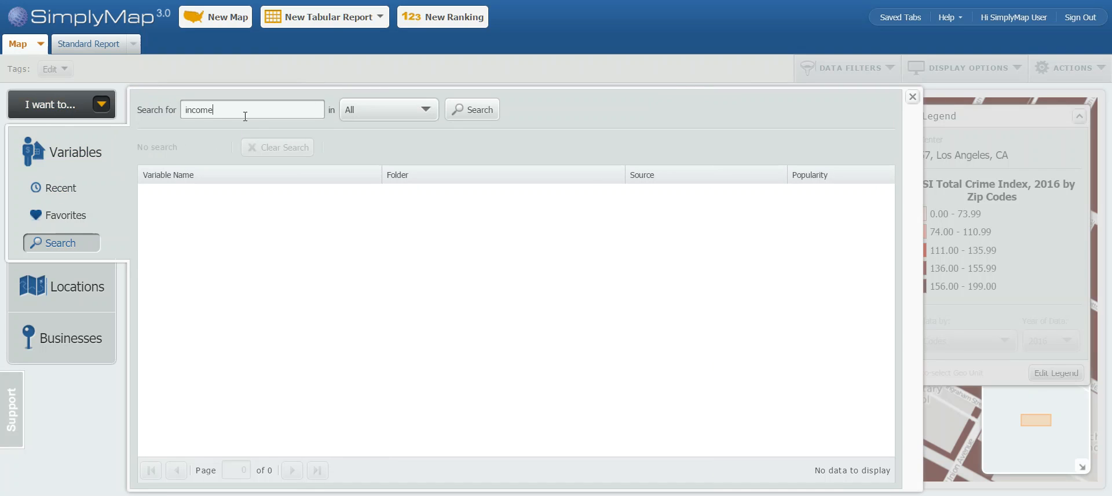
key(Return)
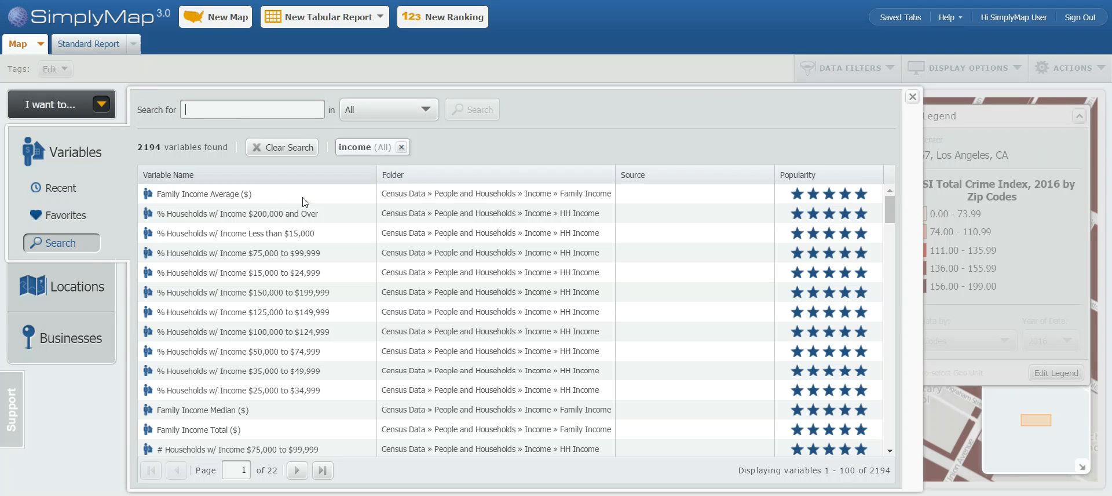
click(353, 409)
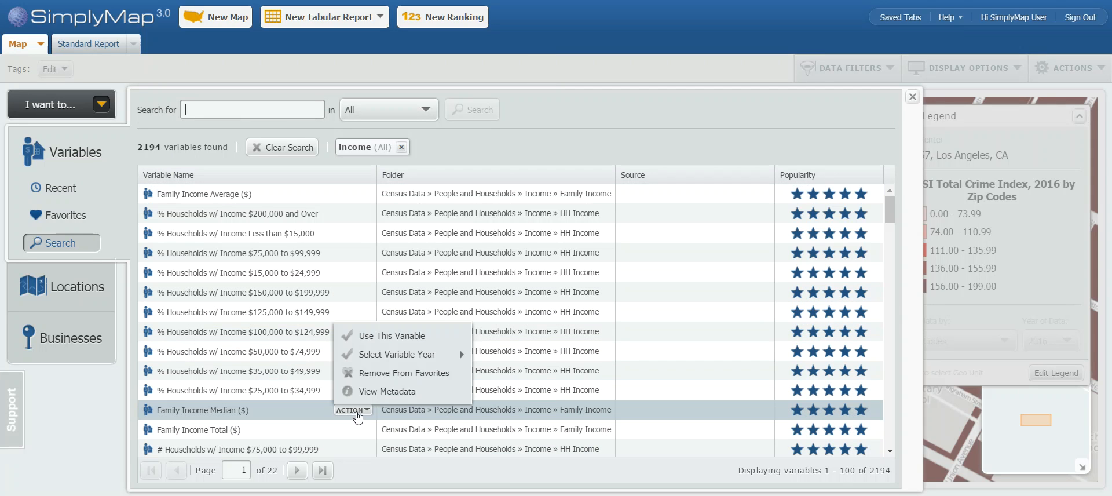
click(392, 344)
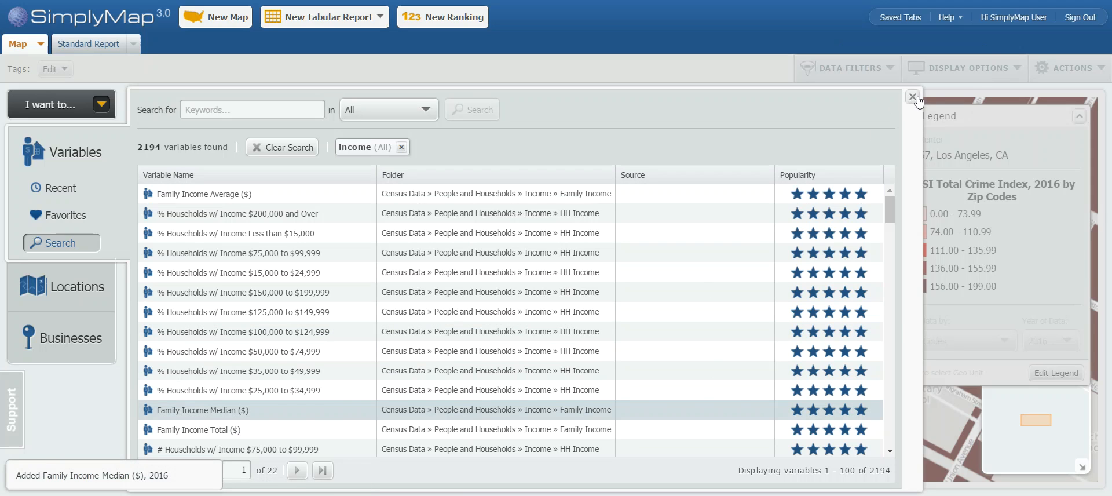
click(912, 97)
Step: View the family income map by Census Tracts around central Los Angeles
scroll(598, 280, down, 2)
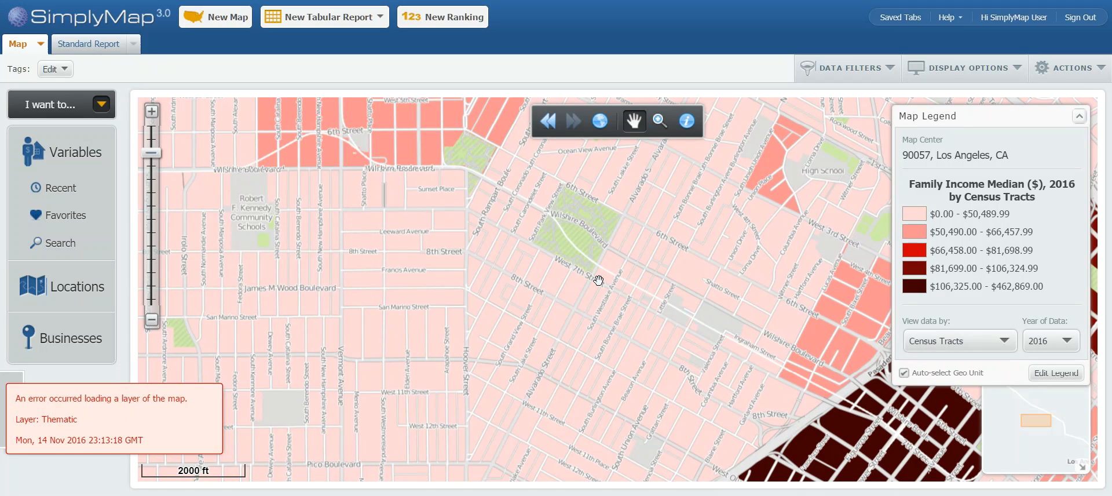
drag(827, 244, 670, 240)
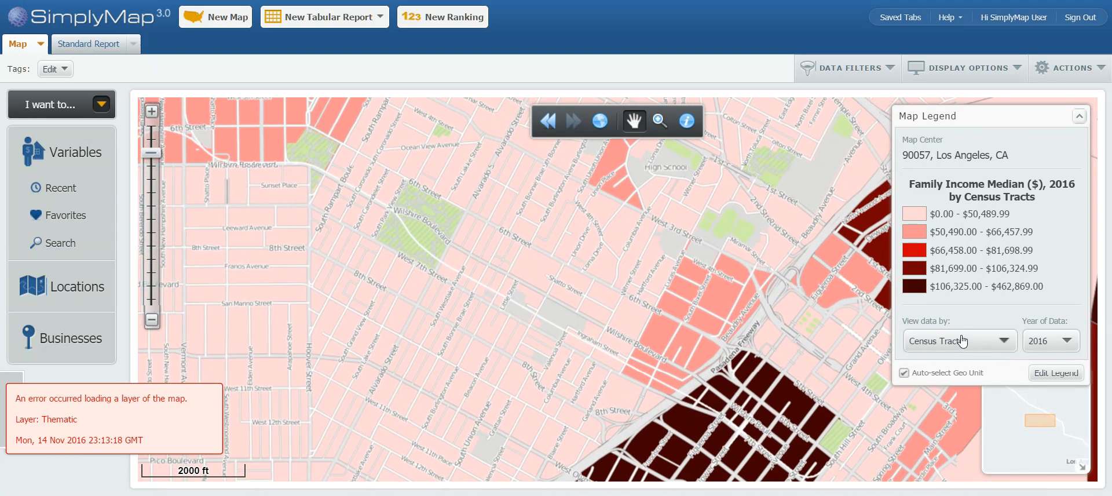
click(963, 340)
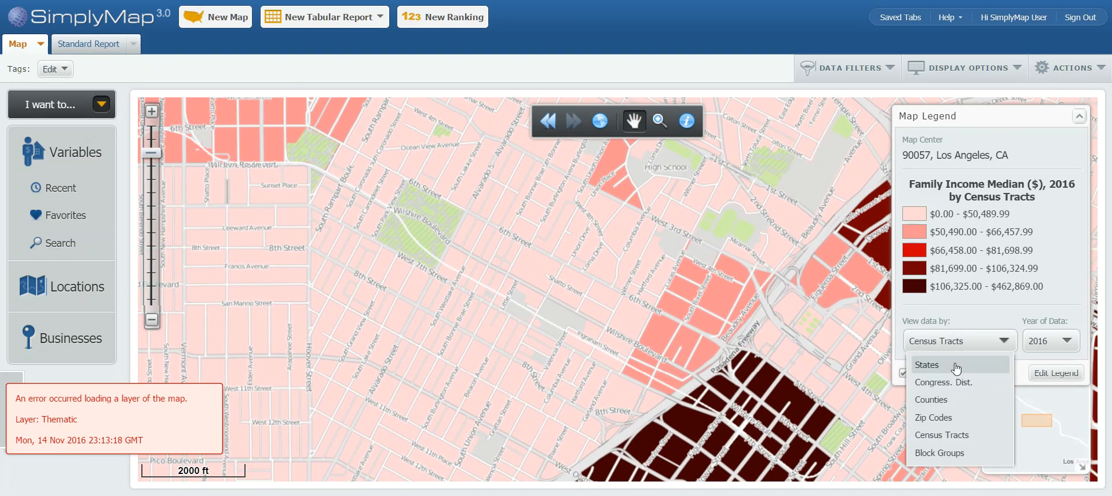
click(938, 441)
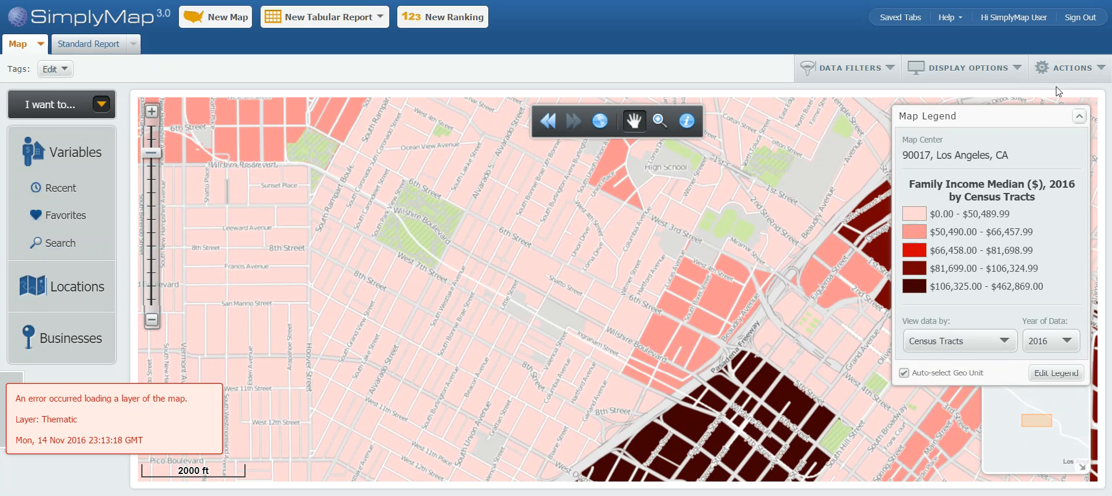
Step: Start a shapefile export for Los Angeles County, try Block Groups and Census Tracts, and set the geographic unit to Zip Codes
click(1069, 69)
click(1037, 116)
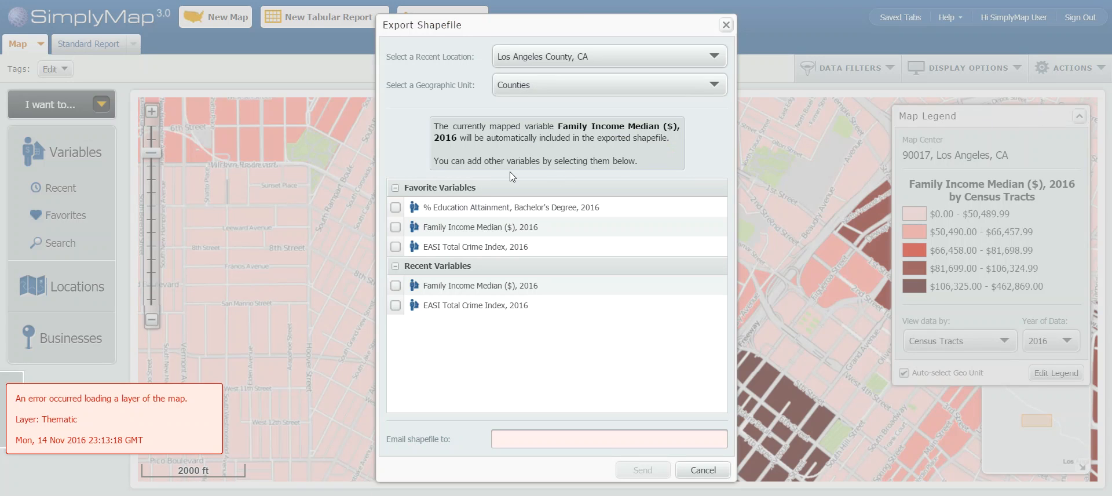
click(523, 87)
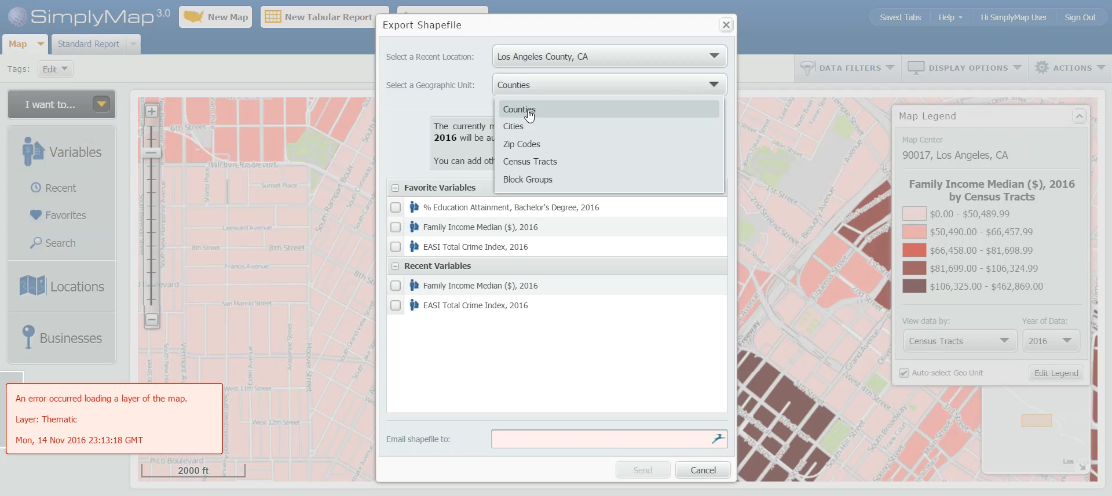
click(538, 182)
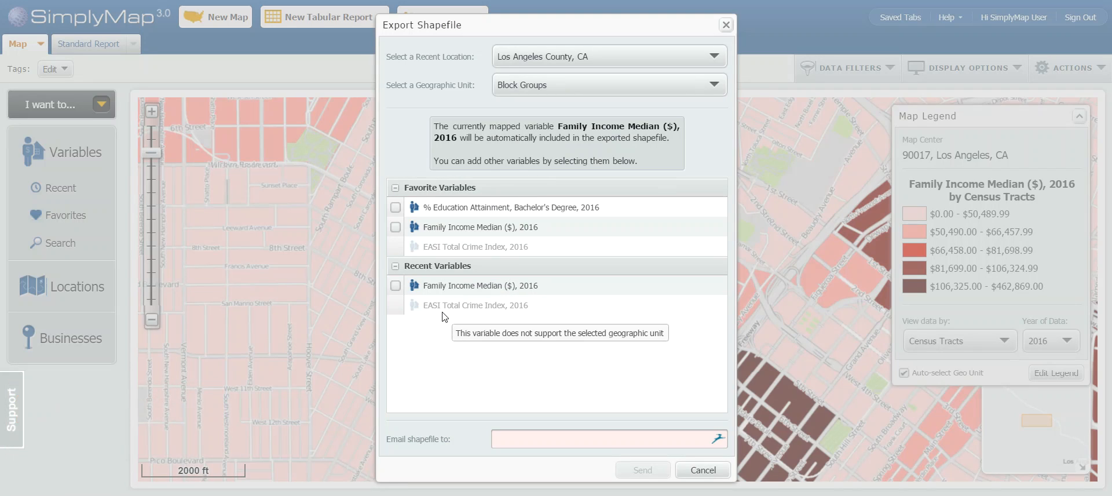
click(545, 88)
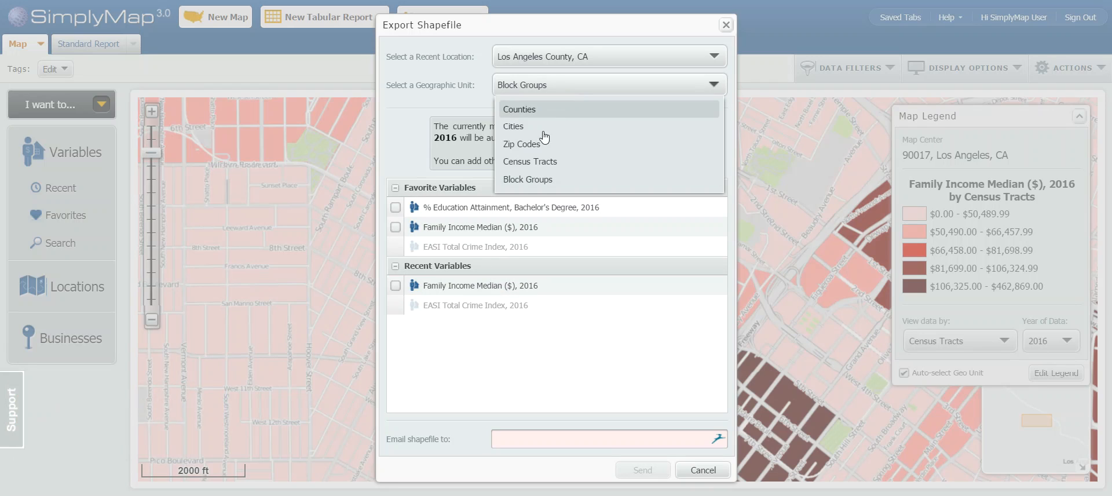
click(542, 161)
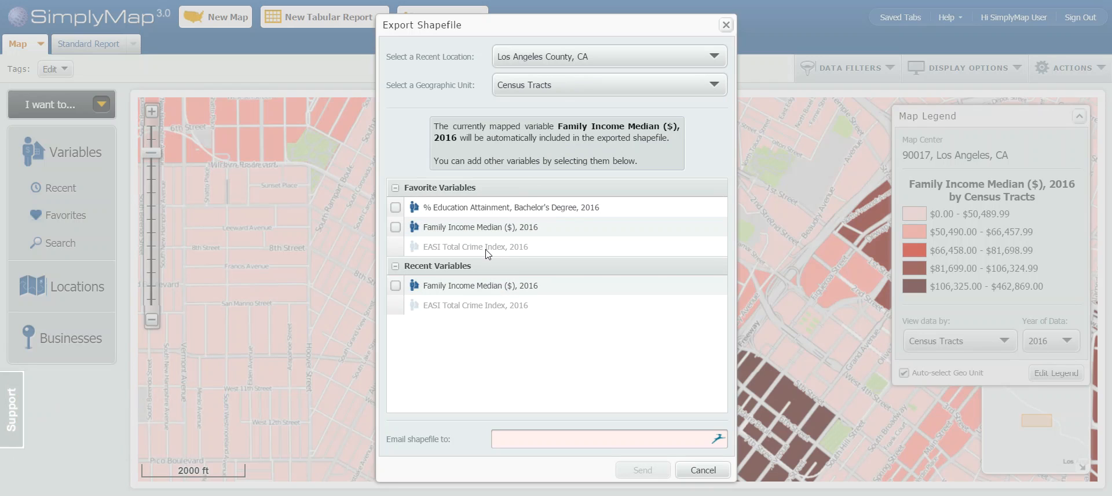
click(545, 85)
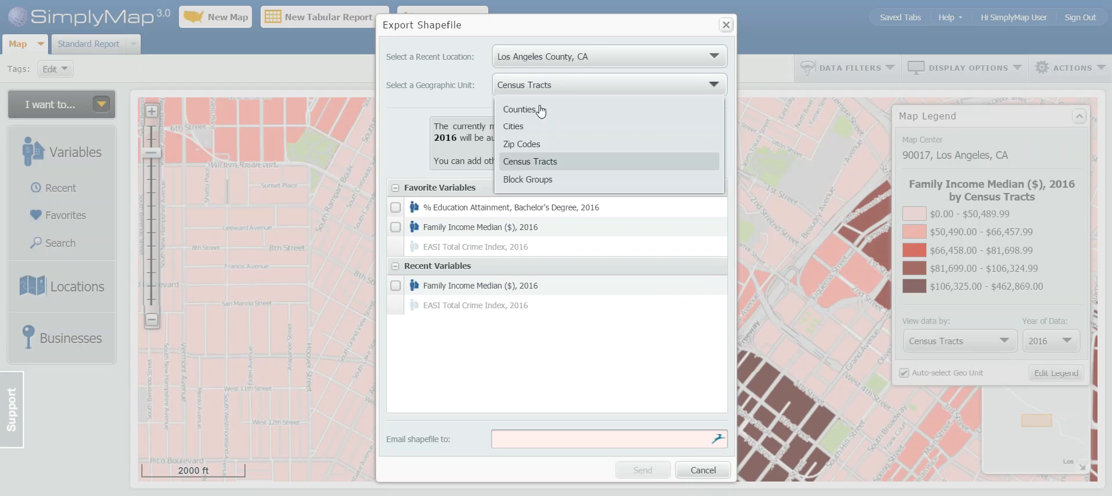
click(529, 142)
Step: Include the favorites EASI Total Crime Index, Family Income Median ($) and % Education Attainment, Bachelor's Degree, all 2016, in the shapefile export
click(395, 246)
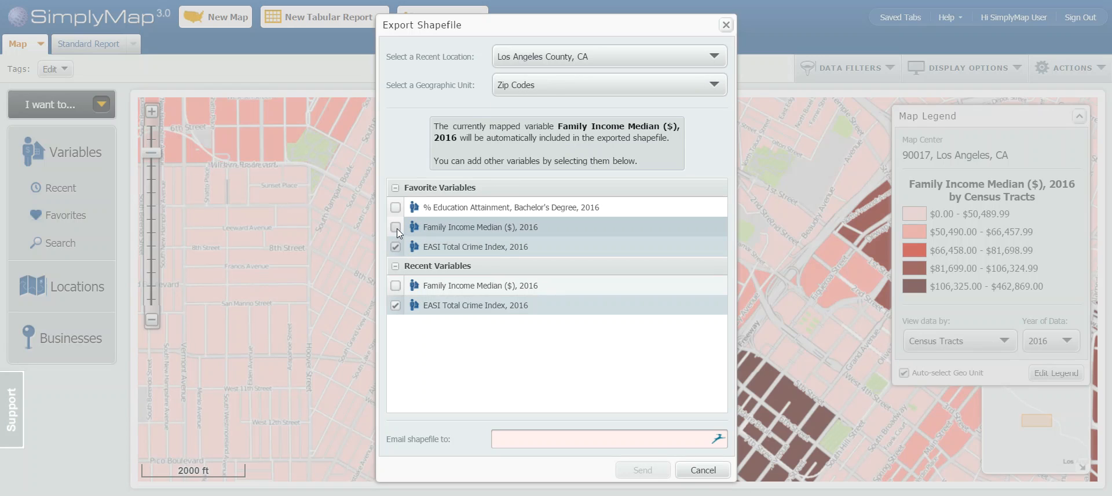
click(396, 226)
click(395, 206)
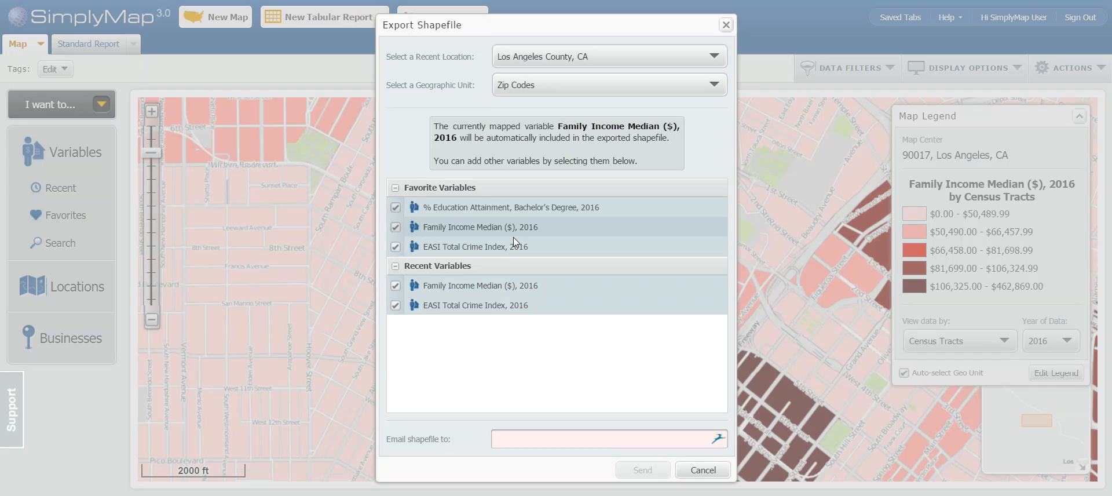
Step: Try Census Tracts as the export's geographic unit, restore Zip Codes and select EASI Total Crime Index, 2016 again
click(565, 88)
click(551, 160)
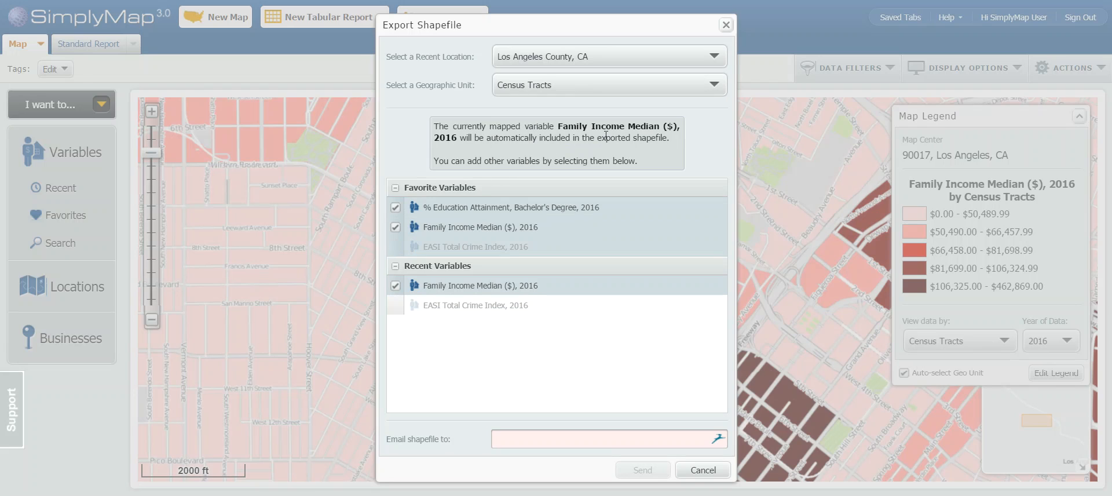
click(577, 88)
click(554, 147)
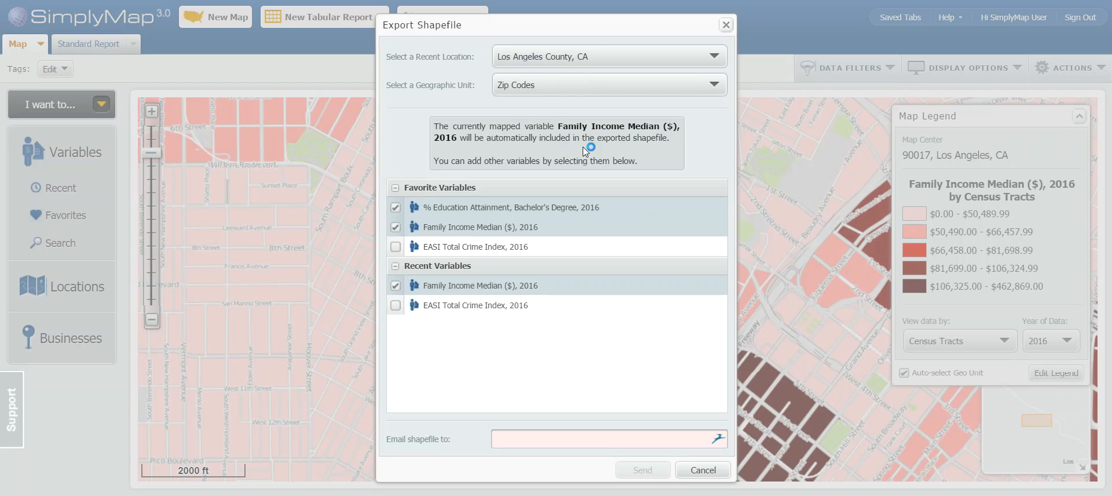
click(395, 246)
click(407, 302)
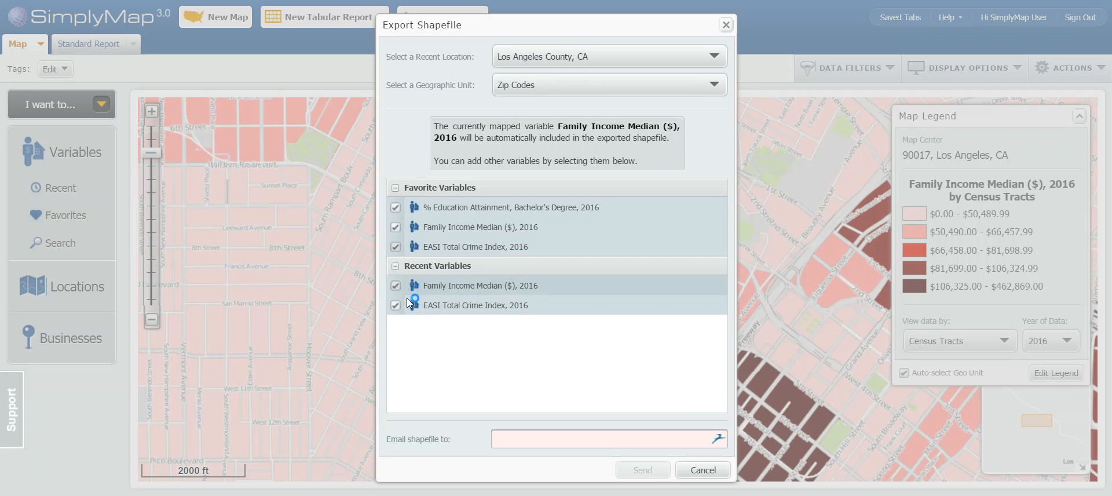
Step: Fill in the recipient's e-mail address and send the shapefile export
click(565, 437)
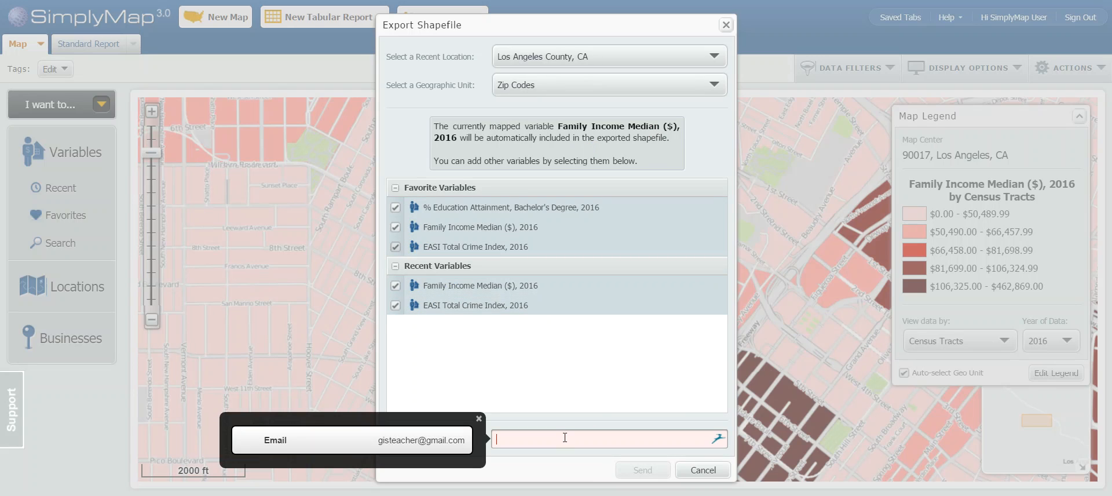
click(456, 447)
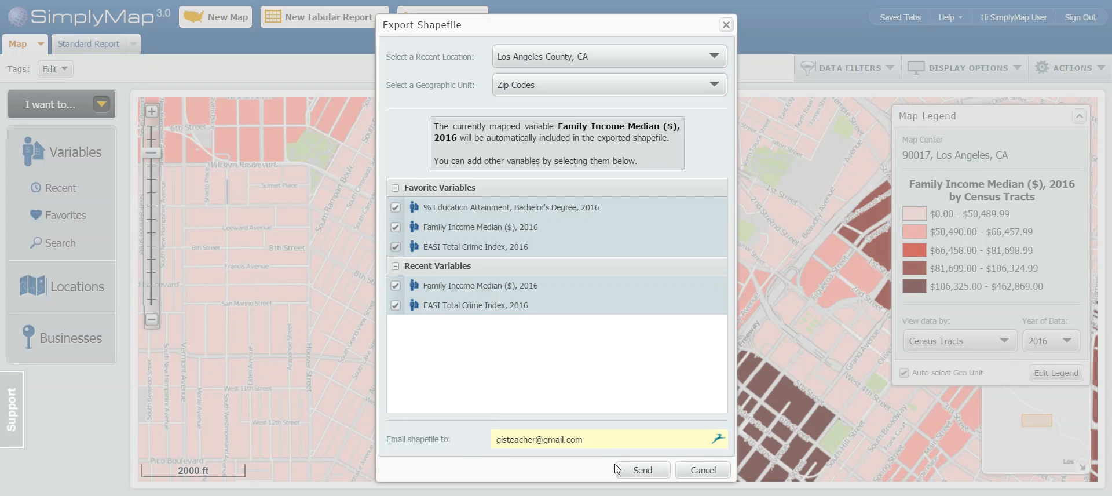
click(647, 472)
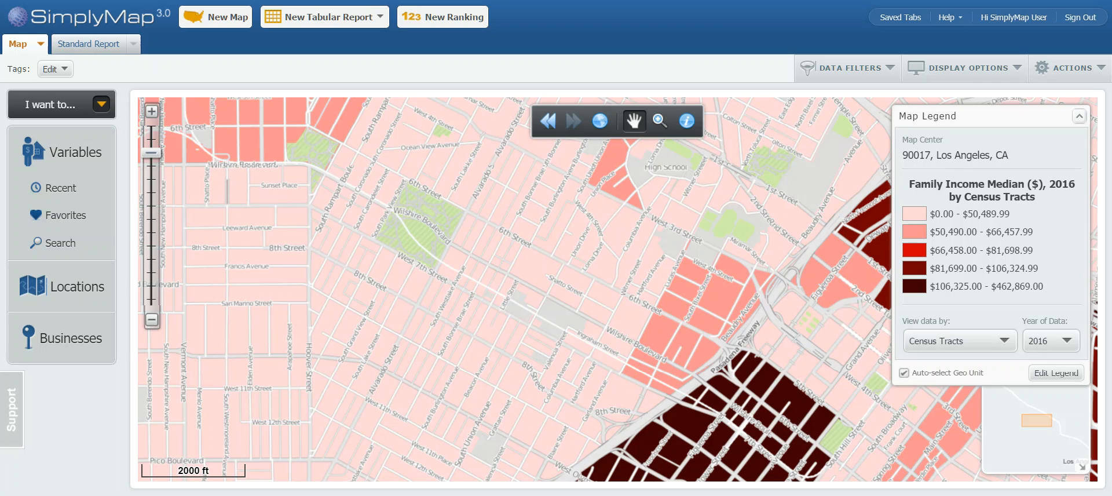
Step: Search the variables for census and map % Urban Population, 2016
click(58, 243)
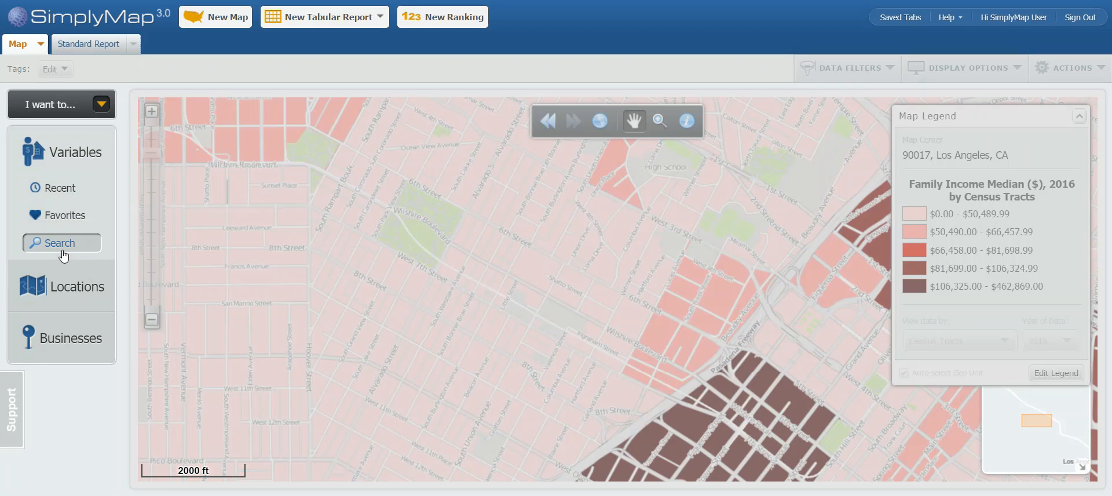
click(238, 113)
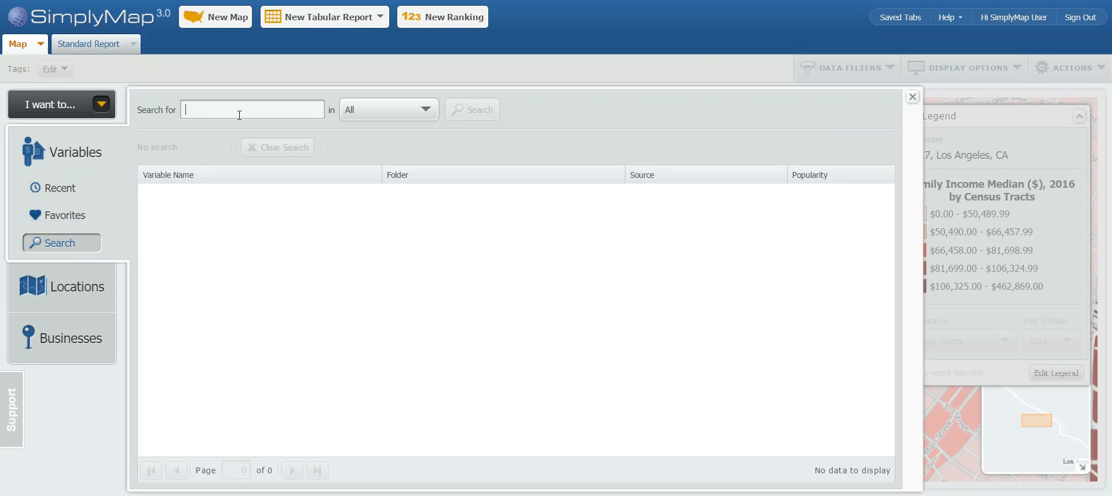
text(census)
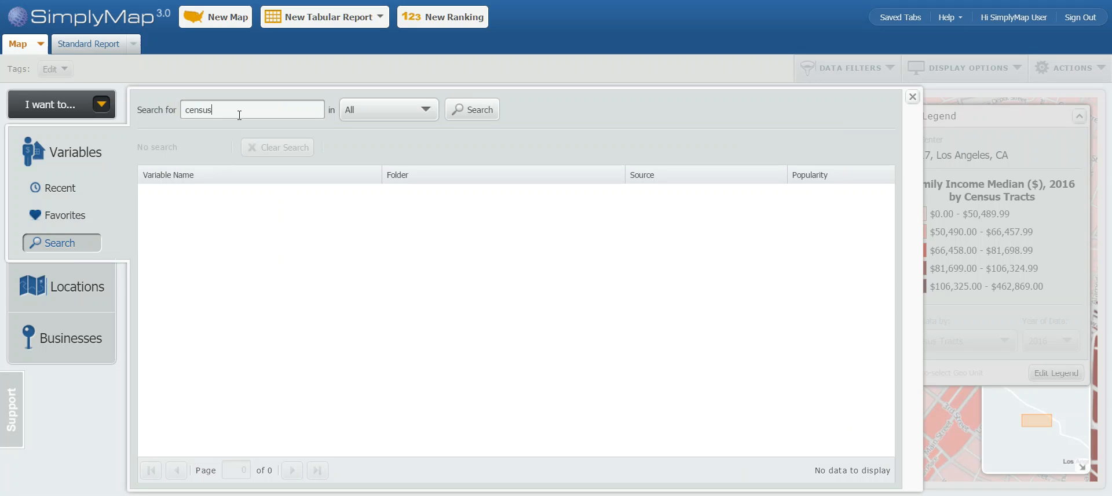
key(Return)
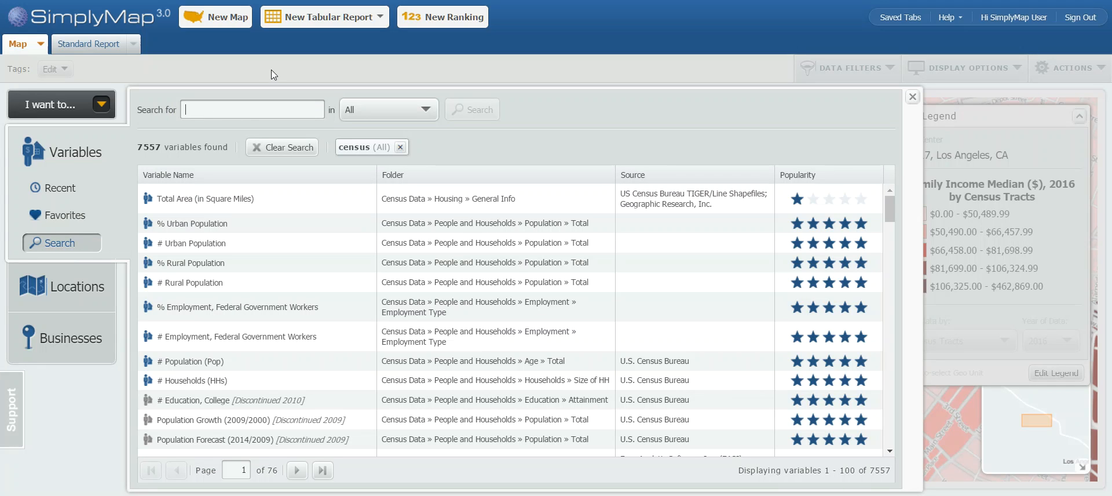
mouse_move(221, 223)
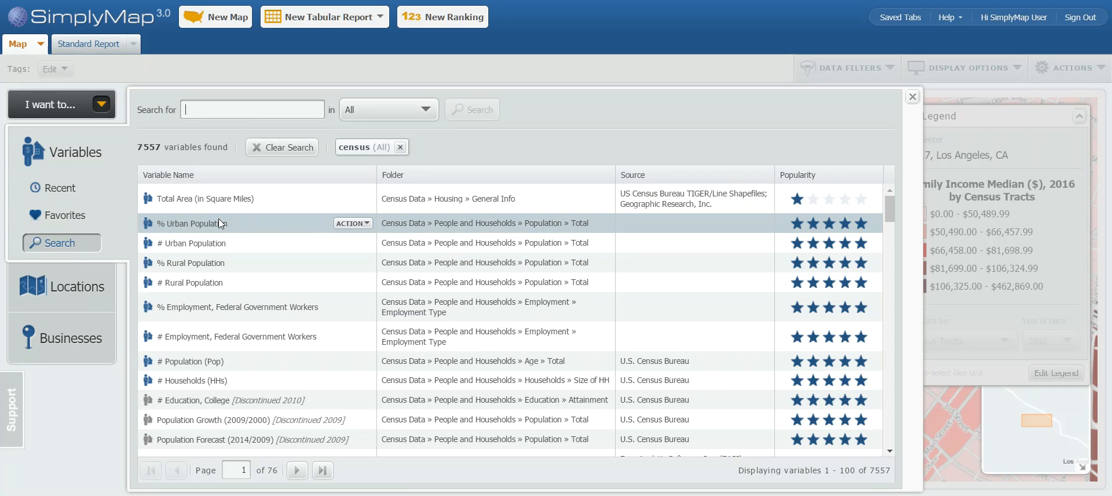
click(346, 222)
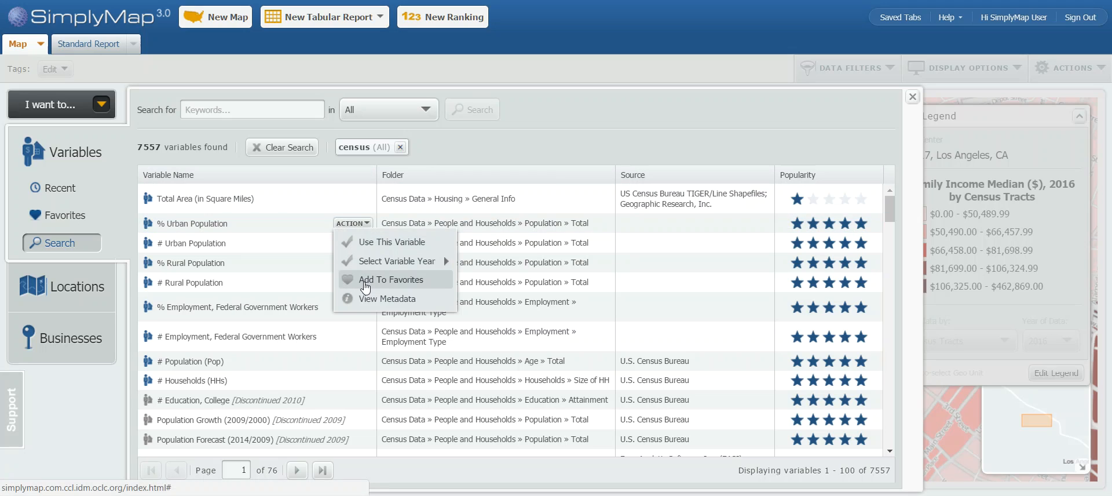
click(374, 243)
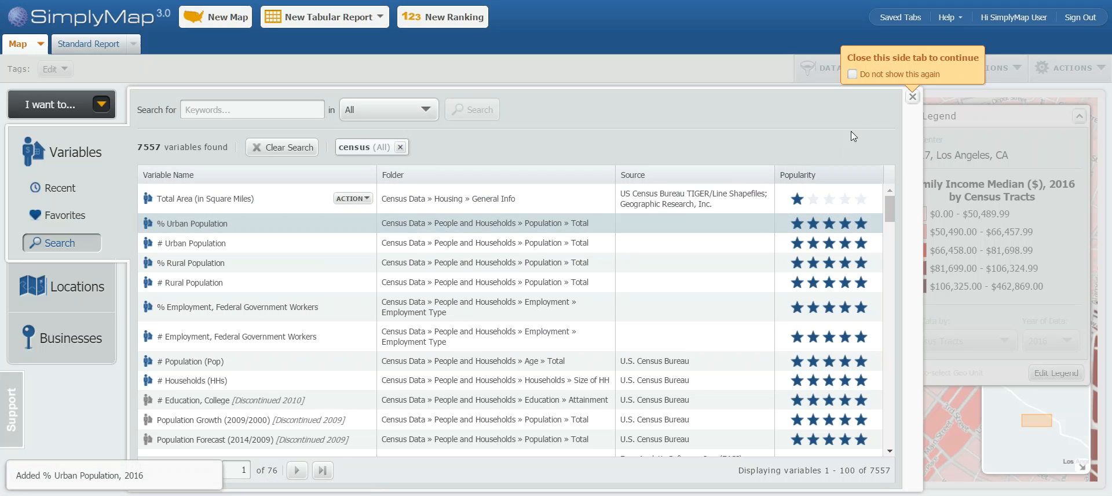
click(913, 97)
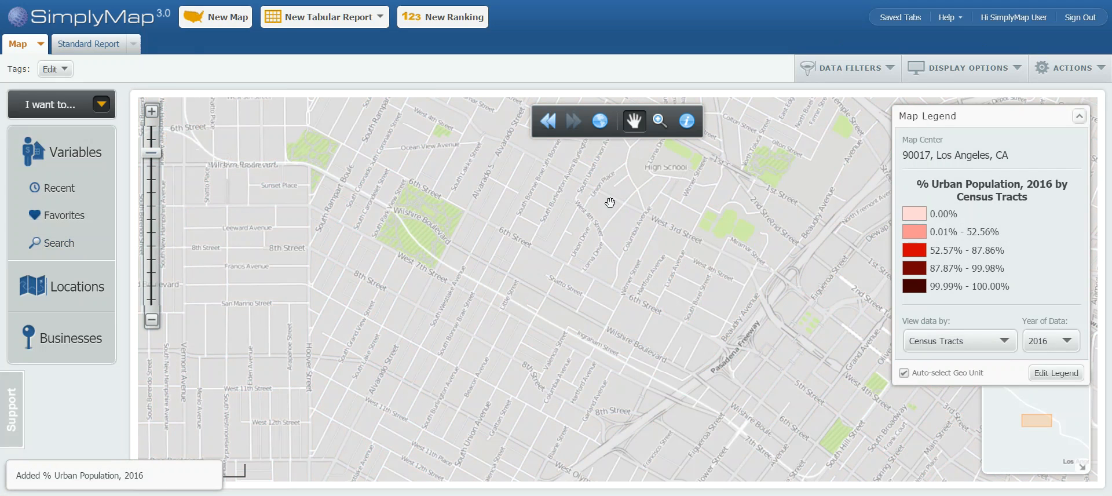
Step: Display the % Urban Population, 2016 data by Zip Codes for the wider Los Angeles area
scroll(413, 197, down, 3)
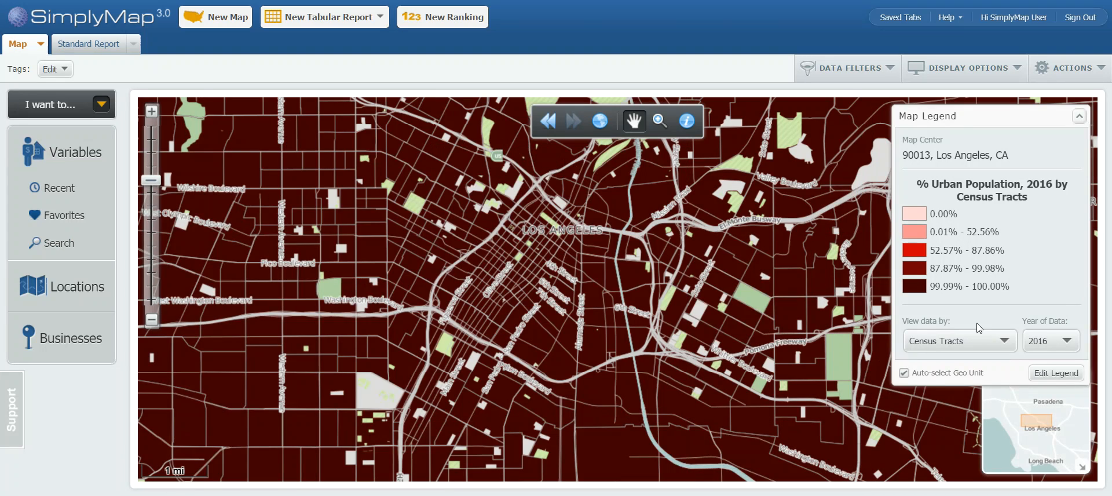
click(973, 346)
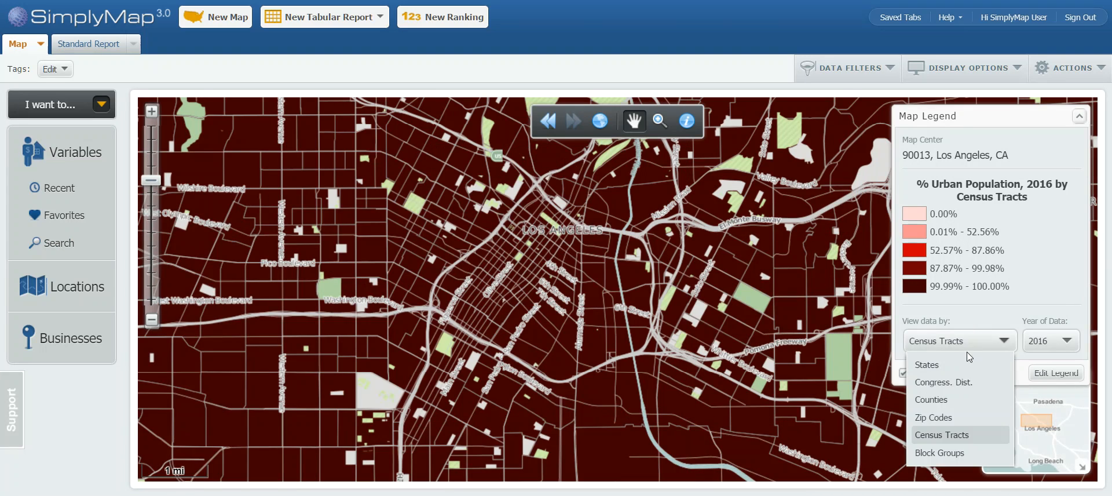
click(949, 415)
scroll(651, 352, down, 3)
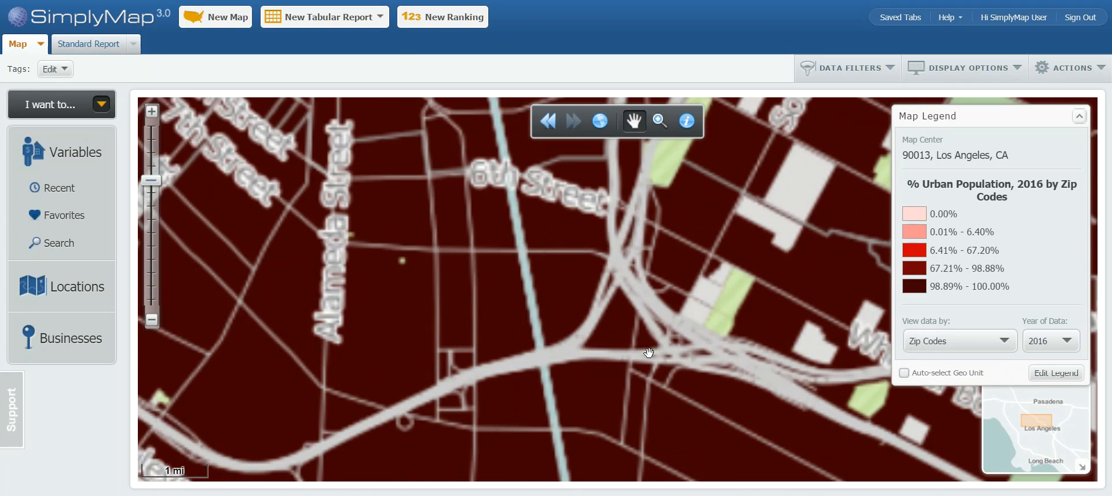
scroll(651, 352, down, 4)
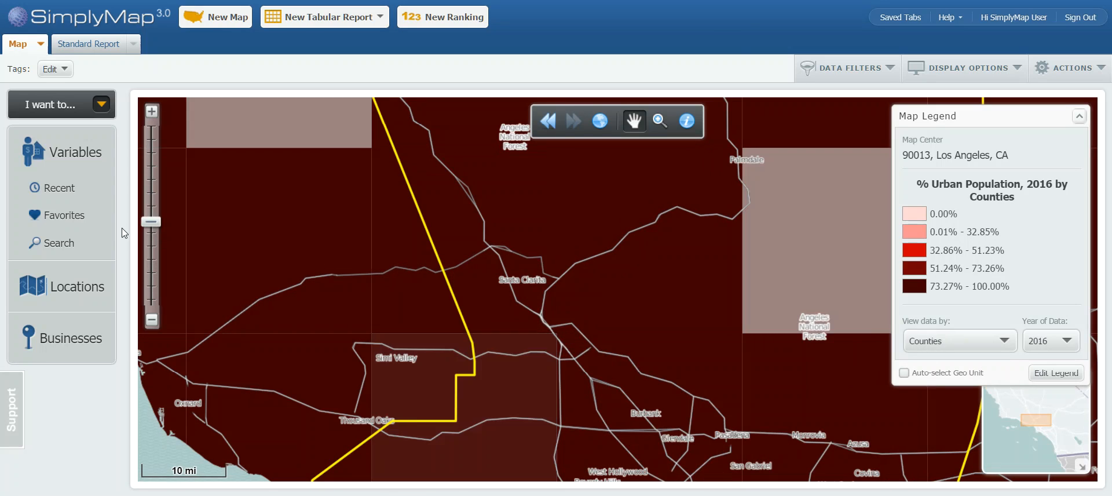
Step: Review the metadata of the recently used variable % Urban Population, 2016 and close it
click(61, 194)
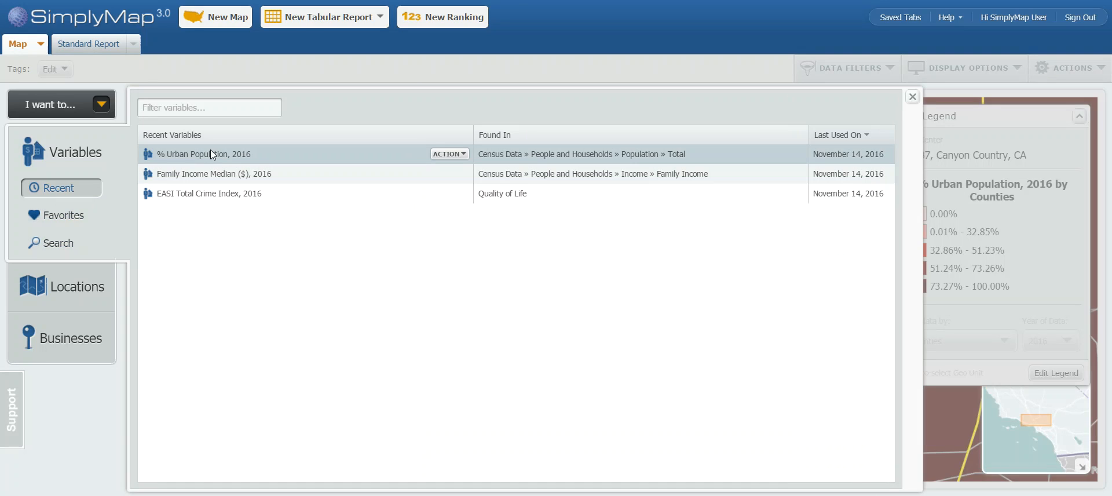
click(447, 153)
click(464, 229)
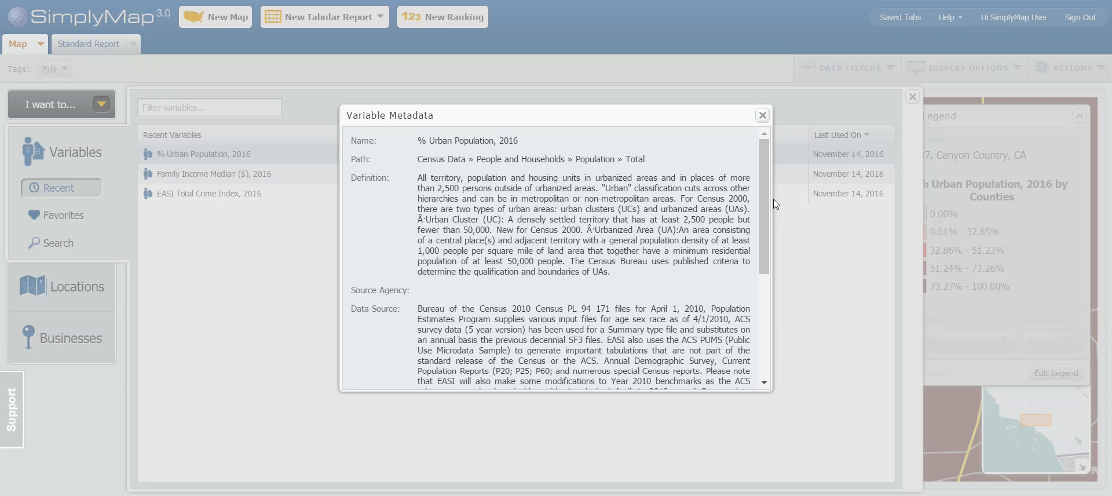
click(762, 115)
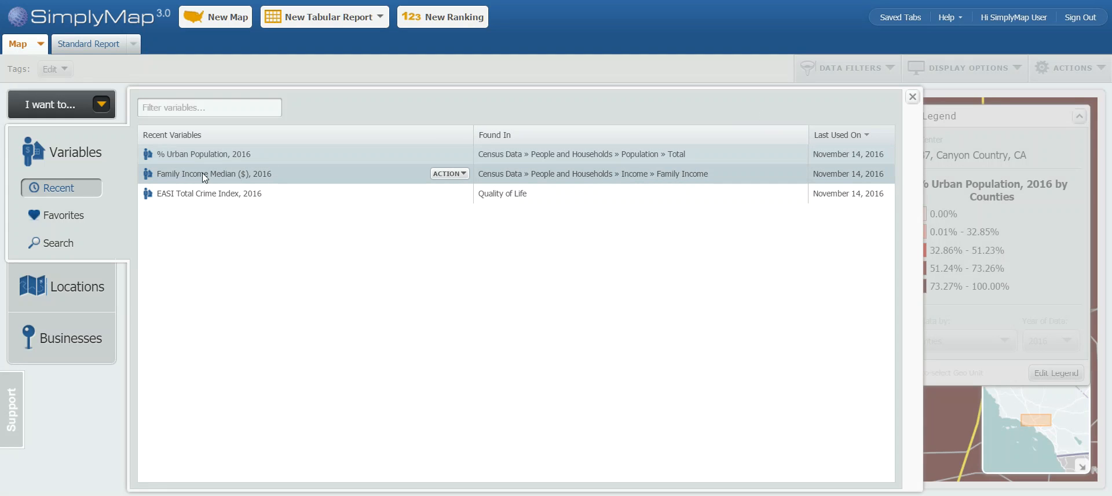
Step: Review the metadata of the recent variable Family Income Median ($), 2016 and close it
click(447, 174)
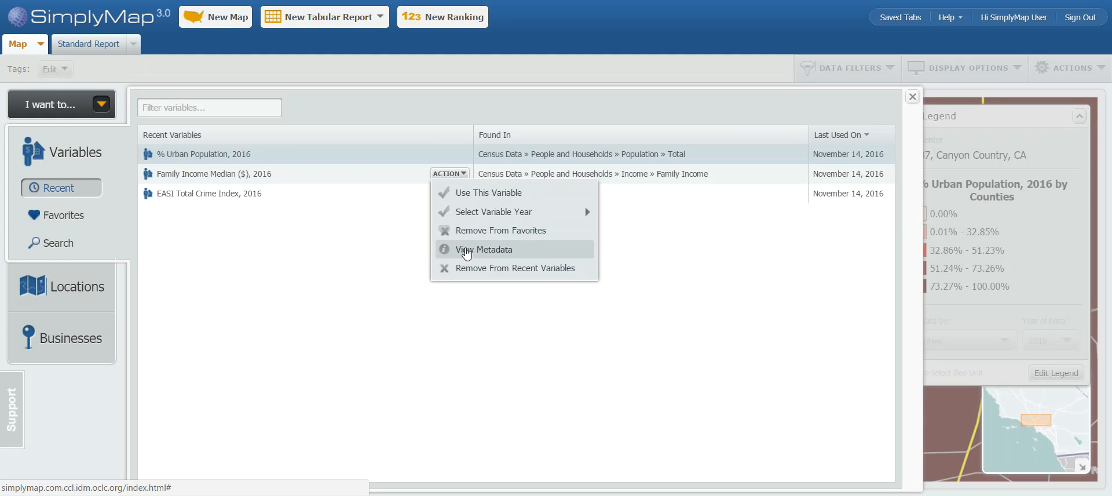
click(466, 249)
scroll(545, 223, down, 3)
scroll(535, 243, up, 3)
click(762, 114)
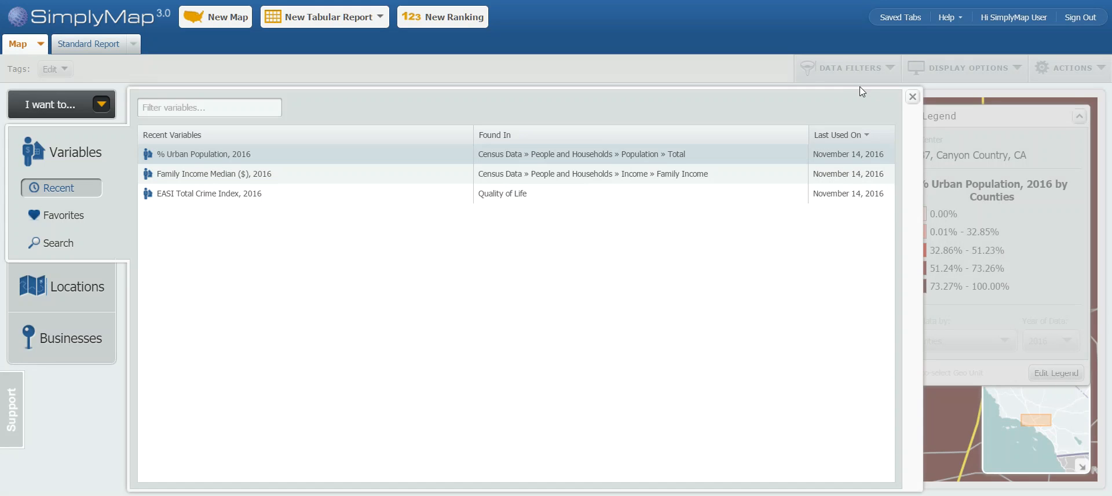
Step: Search the variables for cmt and review the metadata of % Households Watching - Channels: CMT (Country Music Television)
click(77, 244)
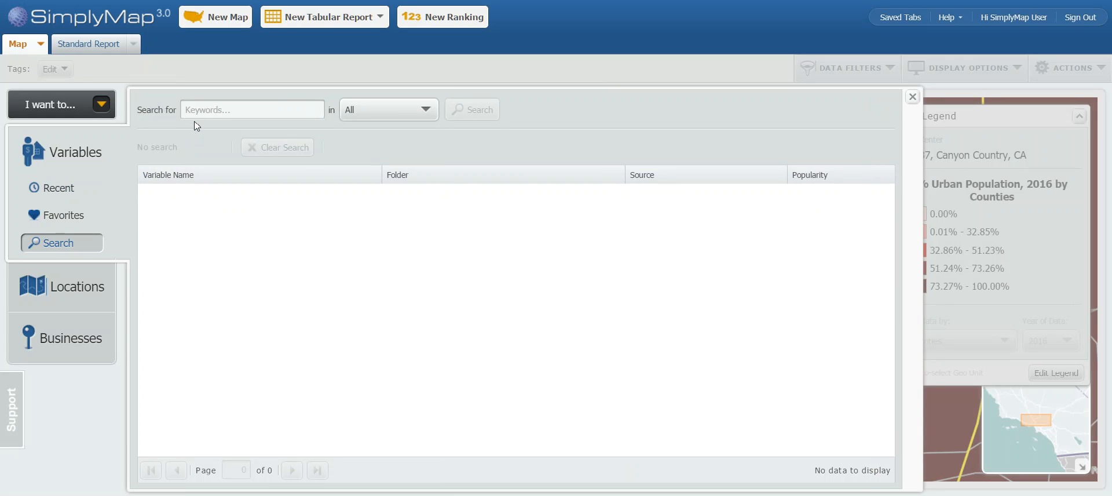
click(269, 116)
text(cmt)
key(Return)
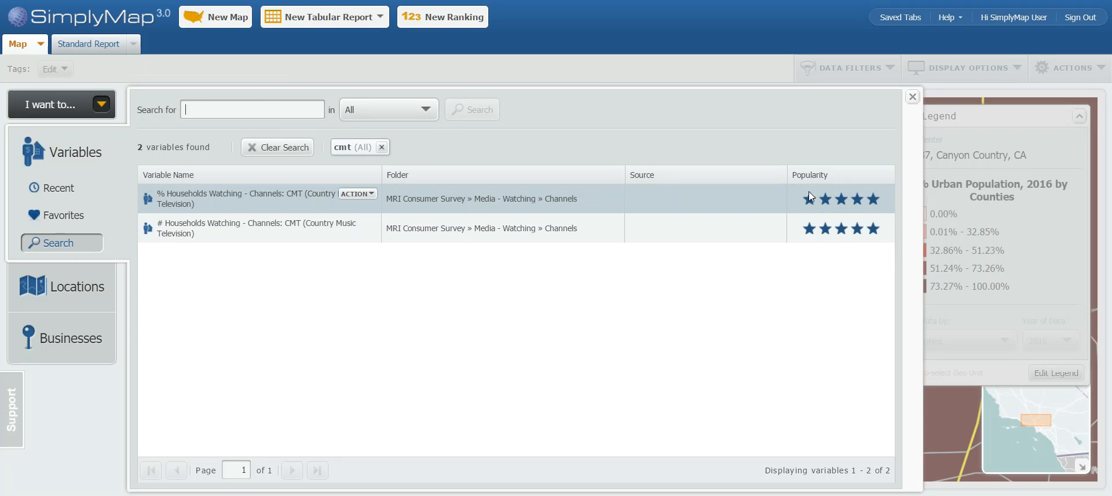
click(357, 194)
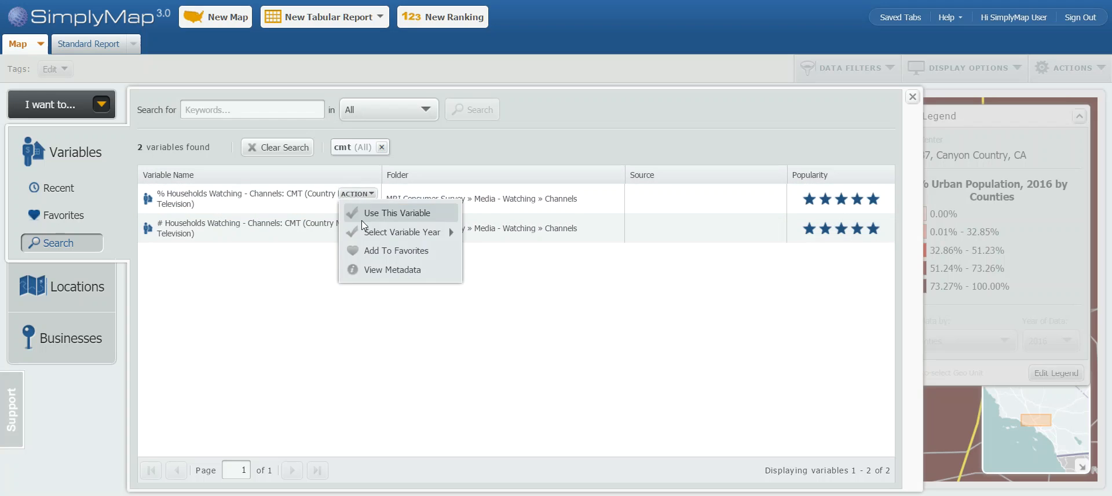
click(388, 268)
scroll(478, 253, down, 3)
scroll(478, 252, up, 3)
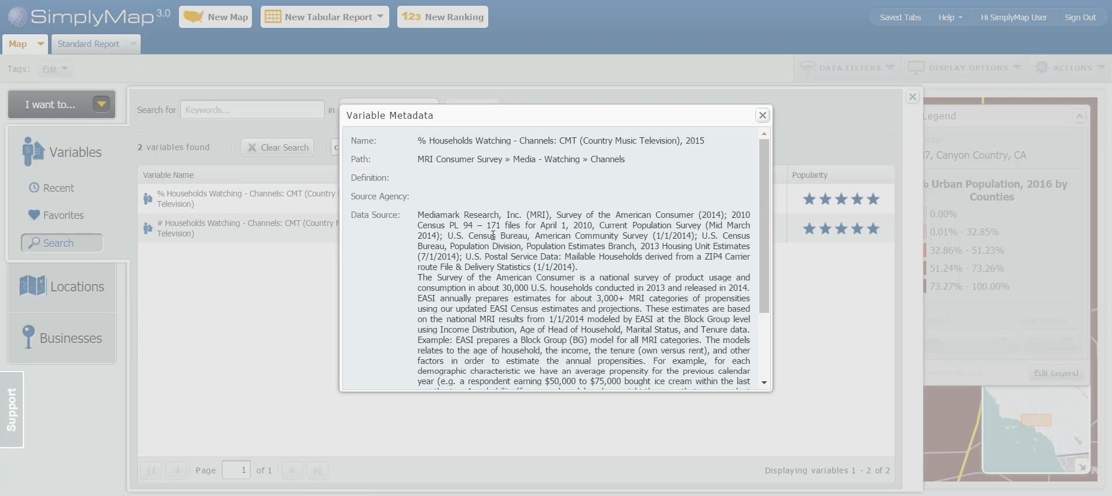
click(763, 115)
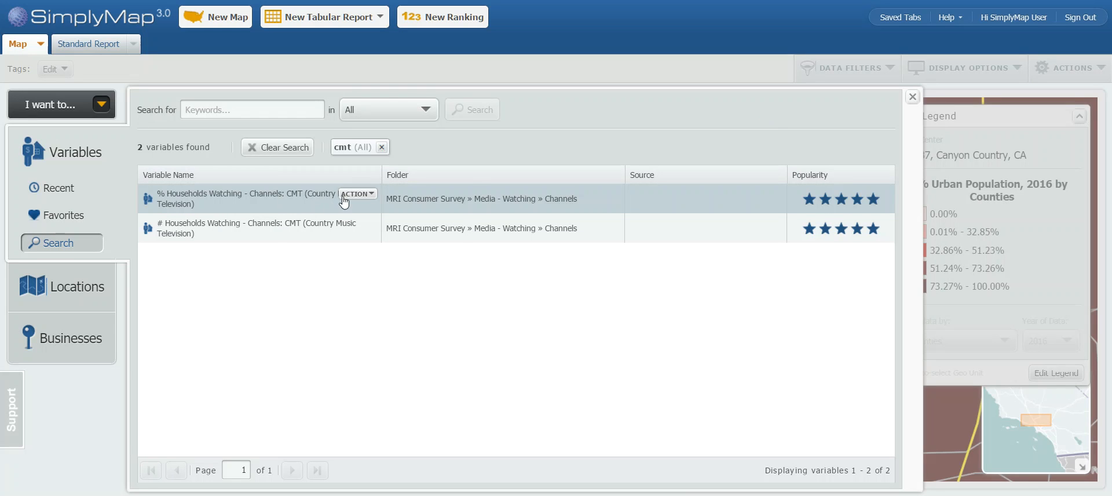
Step: Map the 2015 data for % Households Watching - Channels: CMT (Country Music Television)
click(354, 193)
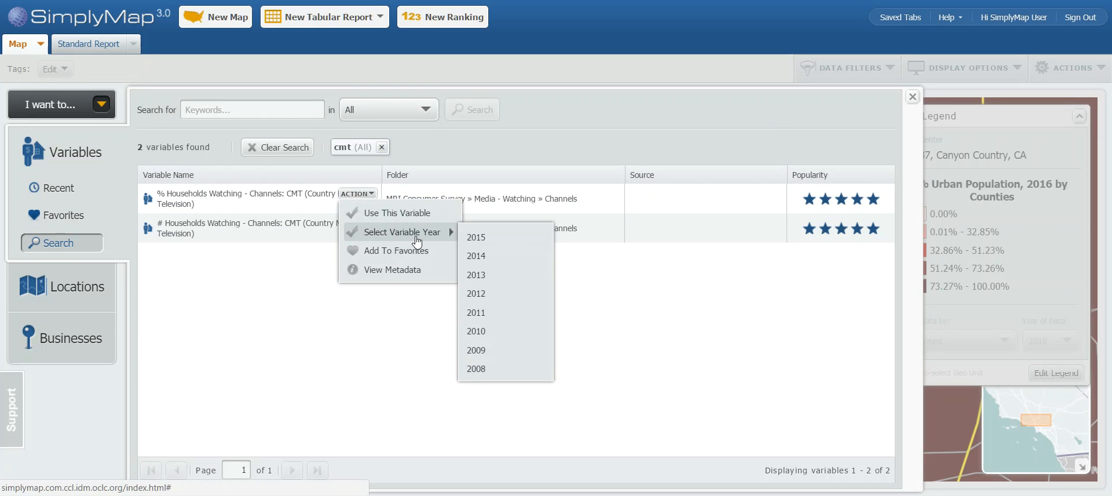
mouse_move(443, 239)
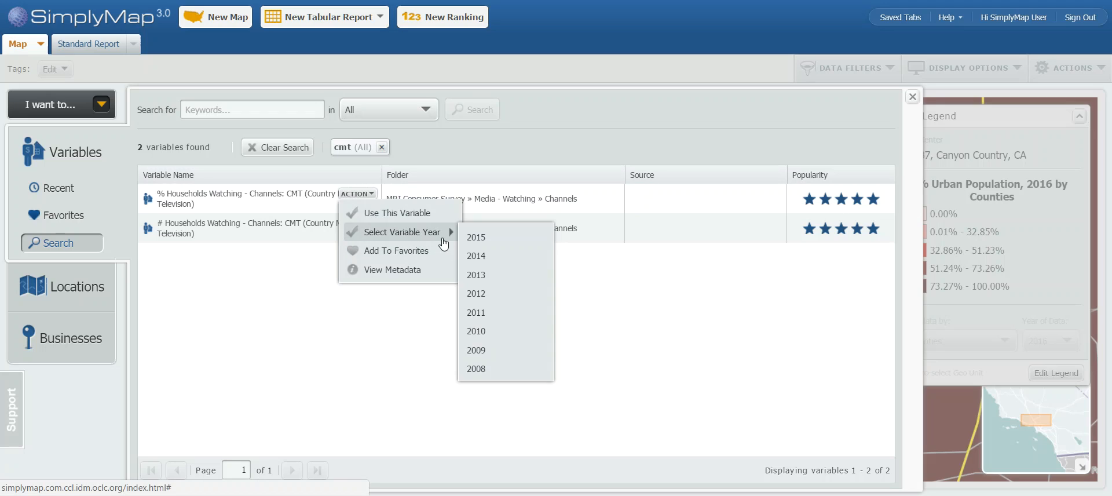
click(476, 237)
click(414, 264)
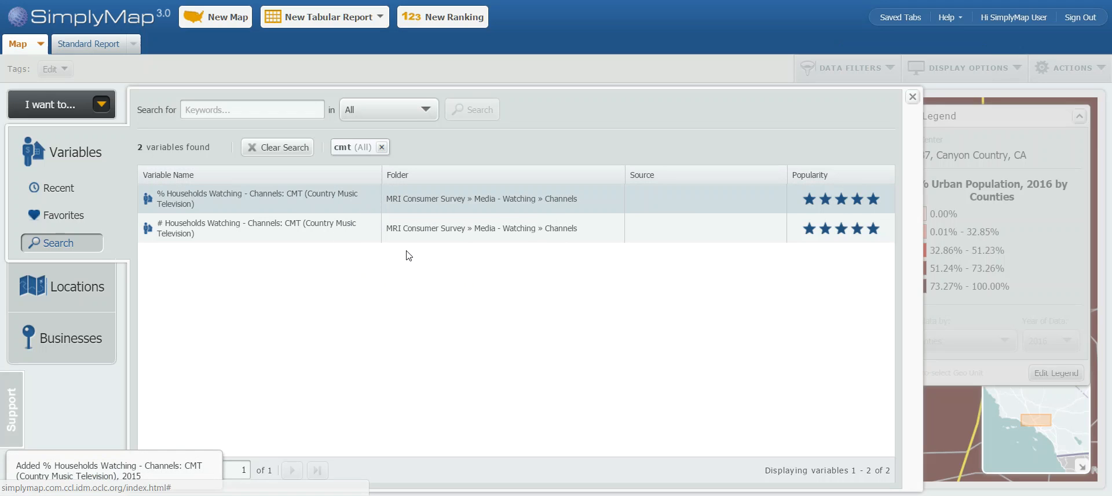
click(366, 195)
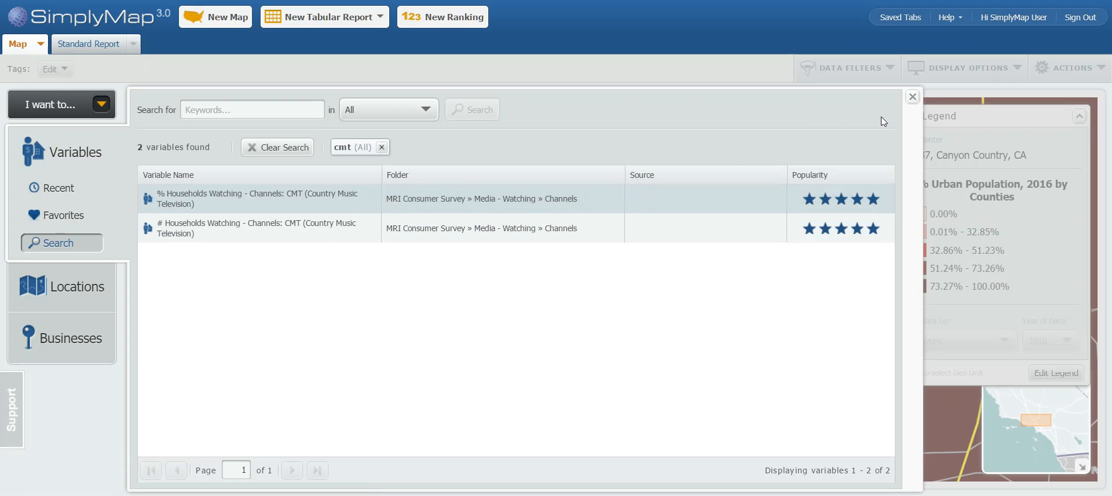
click(912, 97)
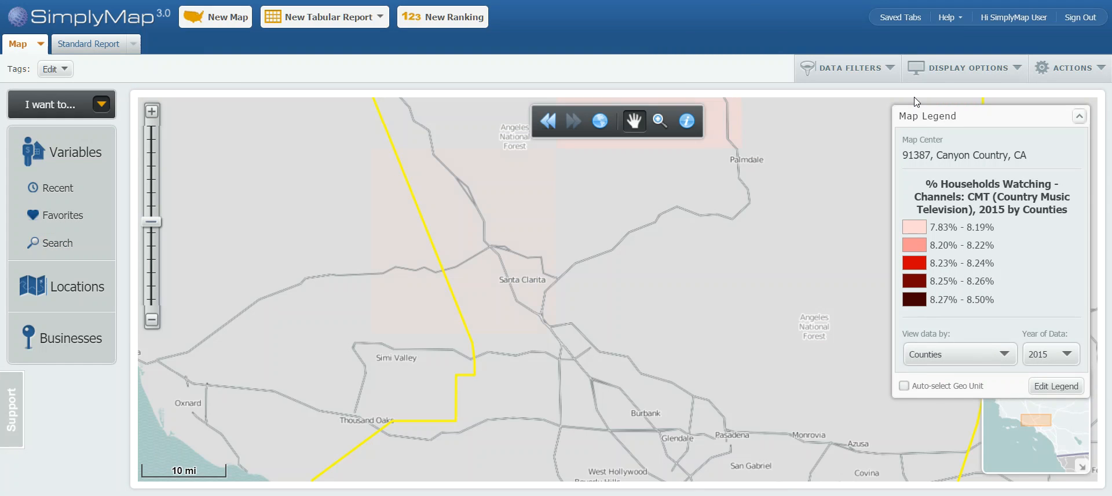
Step: Display the CMT viewing data by Census Tracts for the central Los Angeles area
drag(755, 174, 617, 99)
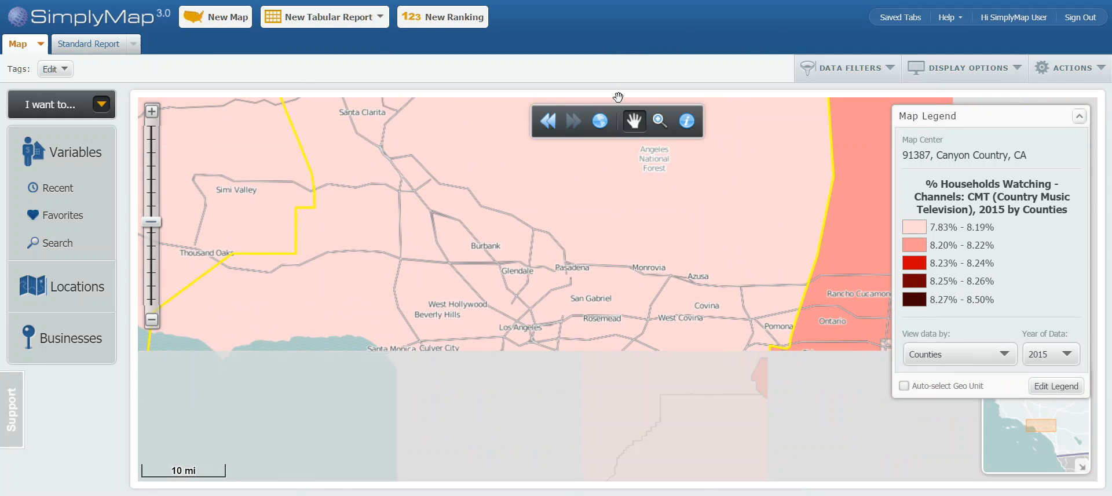
scroll(564, 318, up, 2)
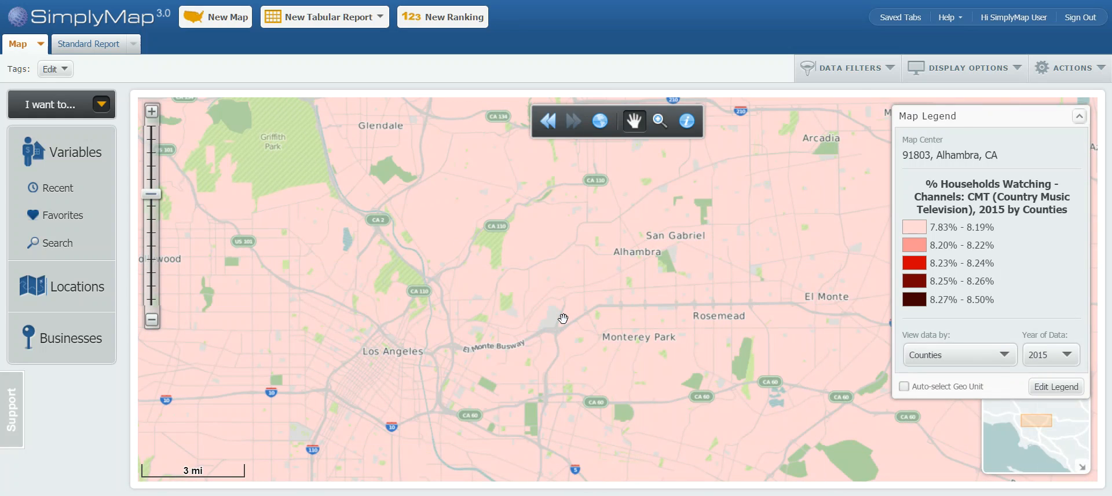
drag(544, 351, 664, 251)
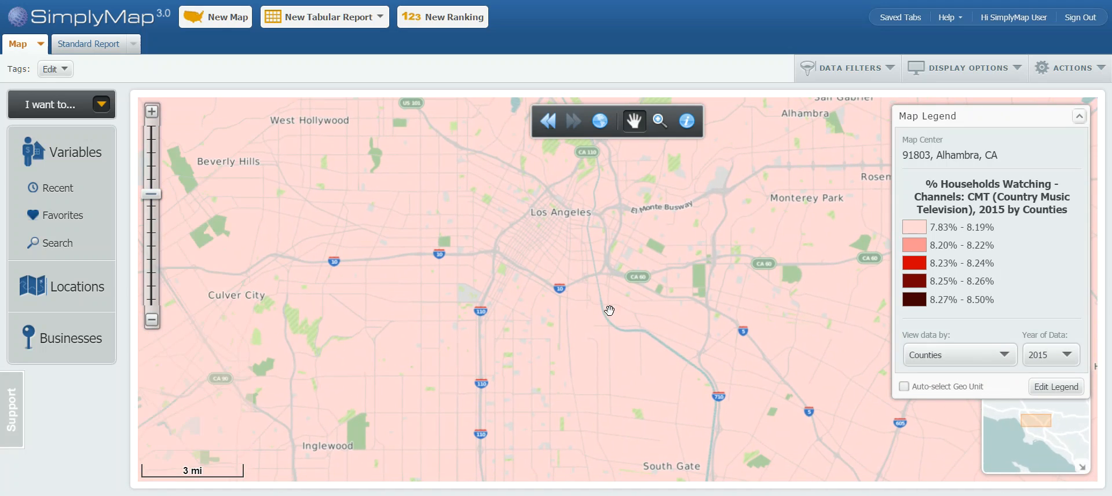
click(970, 355)
click(946, 448)
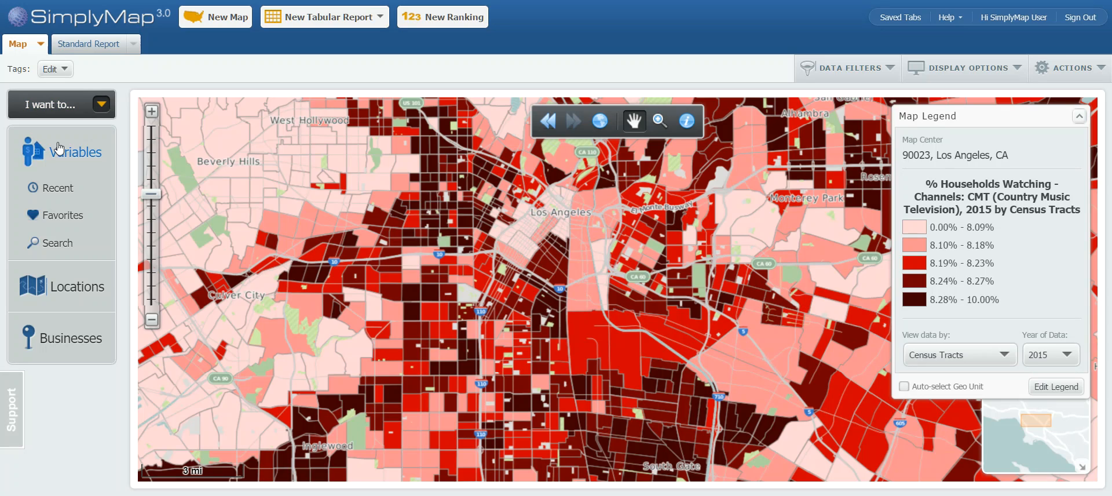
Step: Search the variables for cmt again and open the metadata of the % Households Watching CMT variable
click(71, 243)
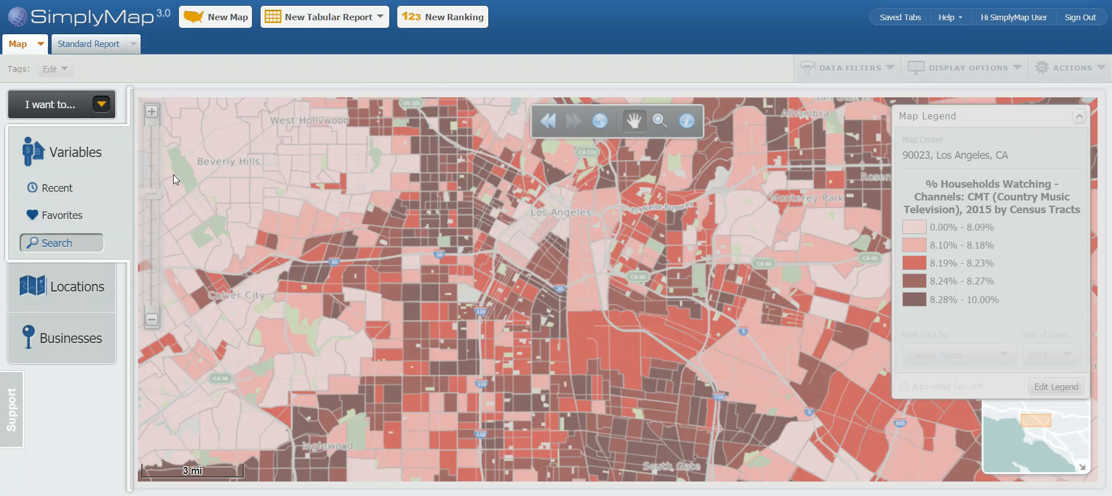
click(225, 106)
text(cmt)
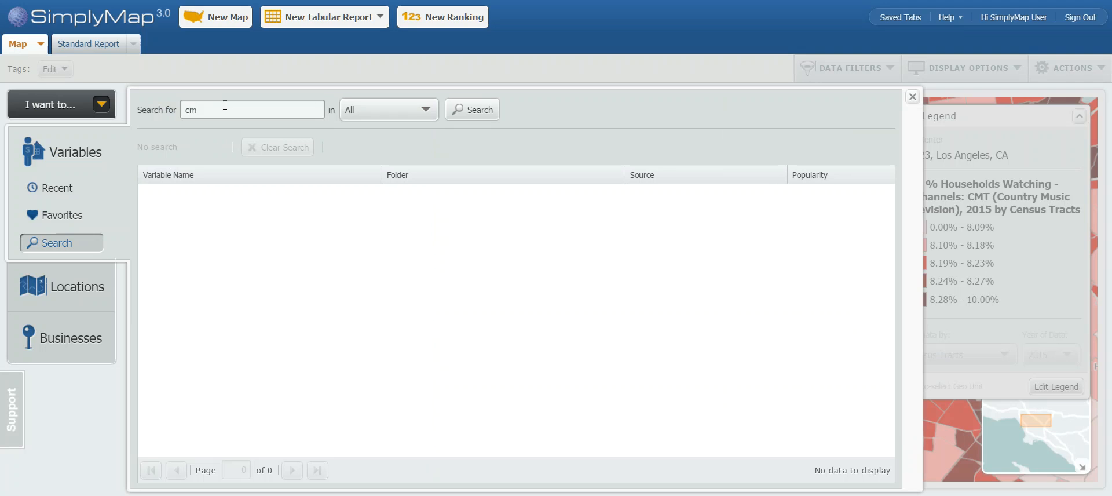
key(Return)
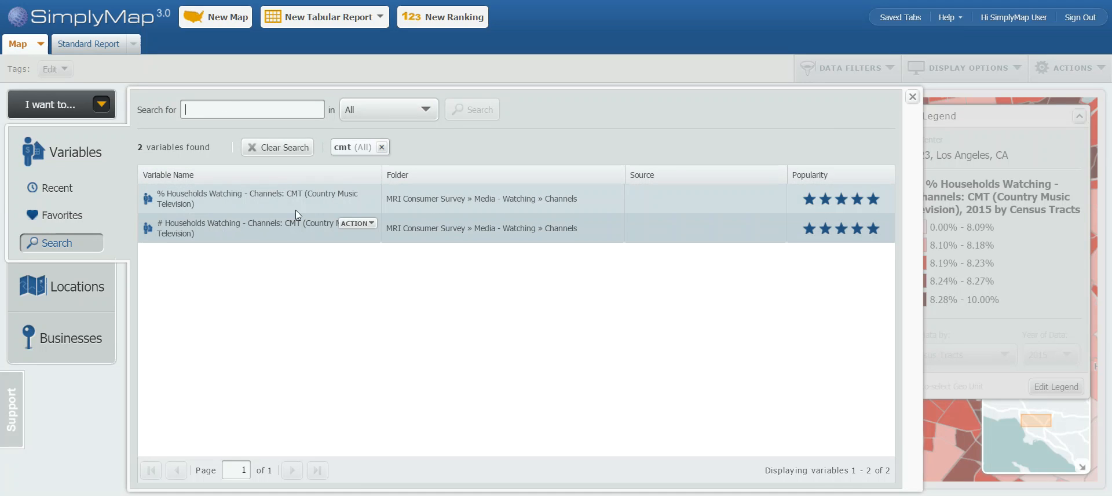
click(357, 194)
click(378, 270)
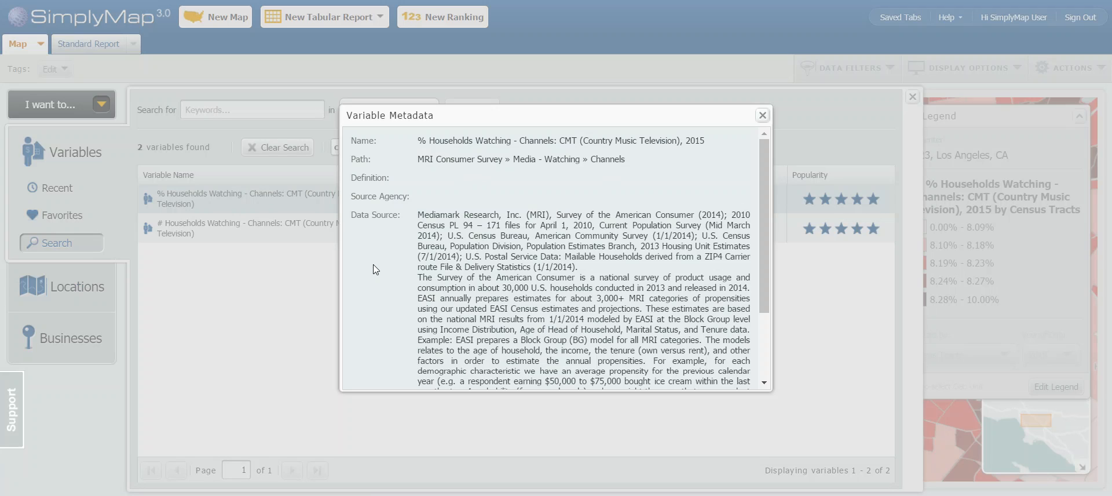
Step: Examine the data source description in the CMT variable's metadata, then close the metadata
drag(418, 215, 512, 236)
click(427, 217)
drag(418, 216, 752, 379)
drag(763, 325, 765, 232)
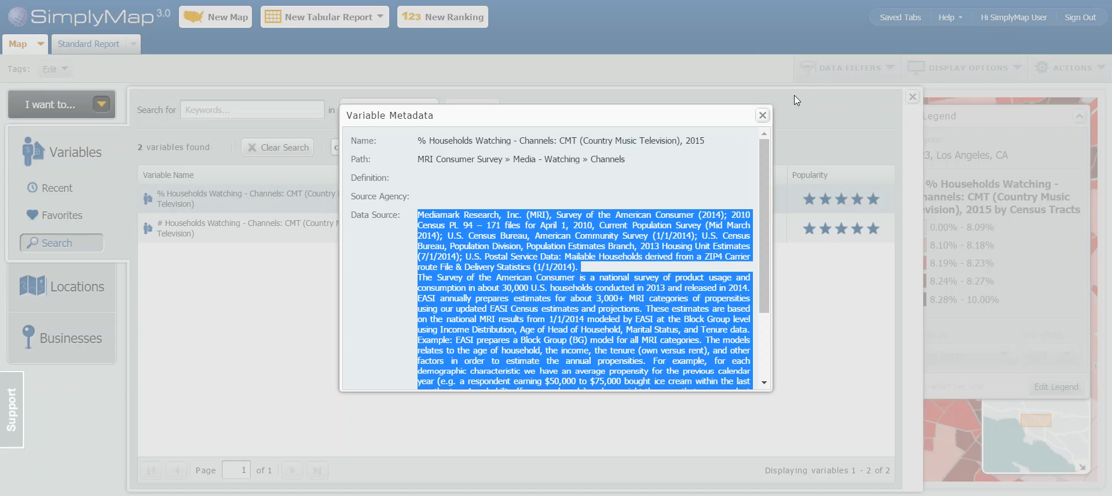
click(762, 115)
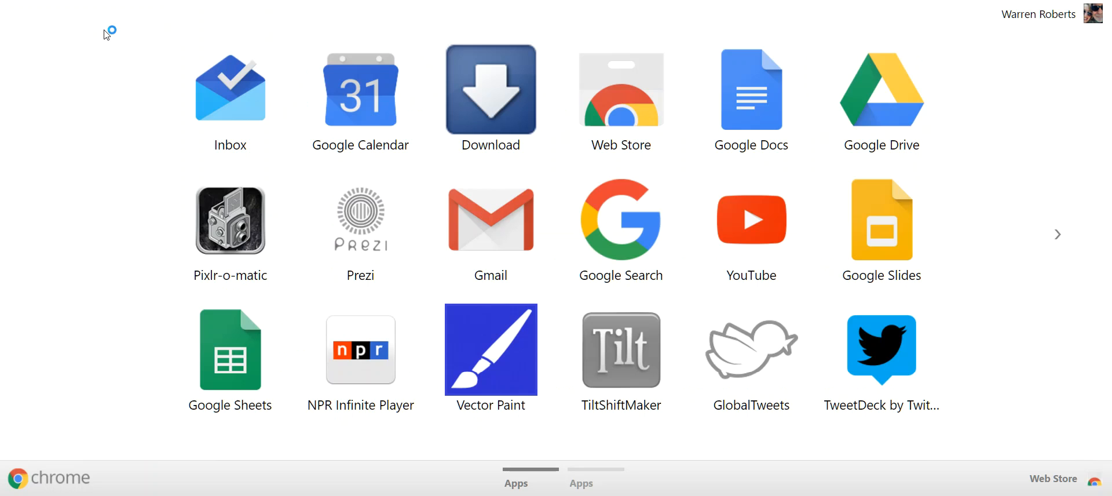
Step: Open the SimplyMap Admin export message in Inbox and download the Los Angeles County zip codes shapefile archive
click(243, 103)
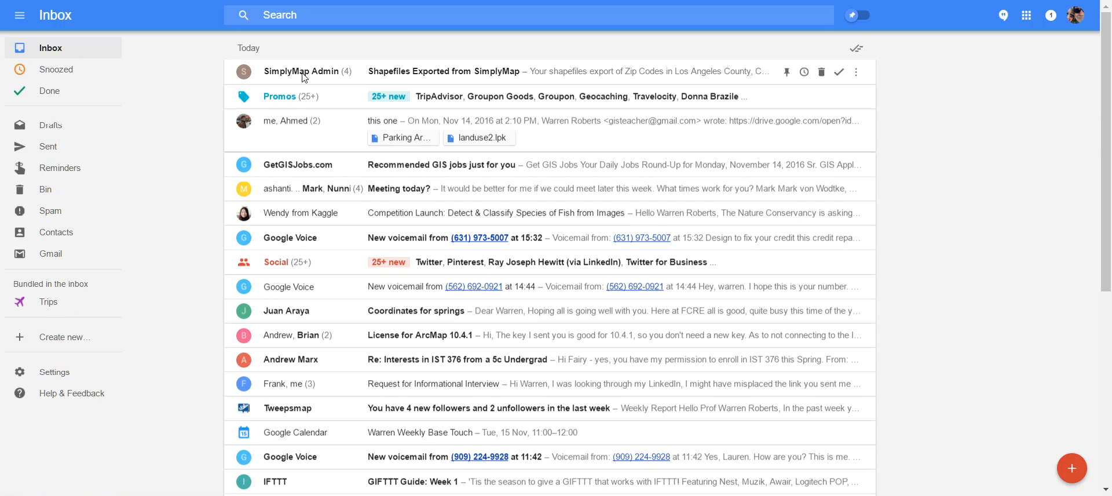
click(460, 71)
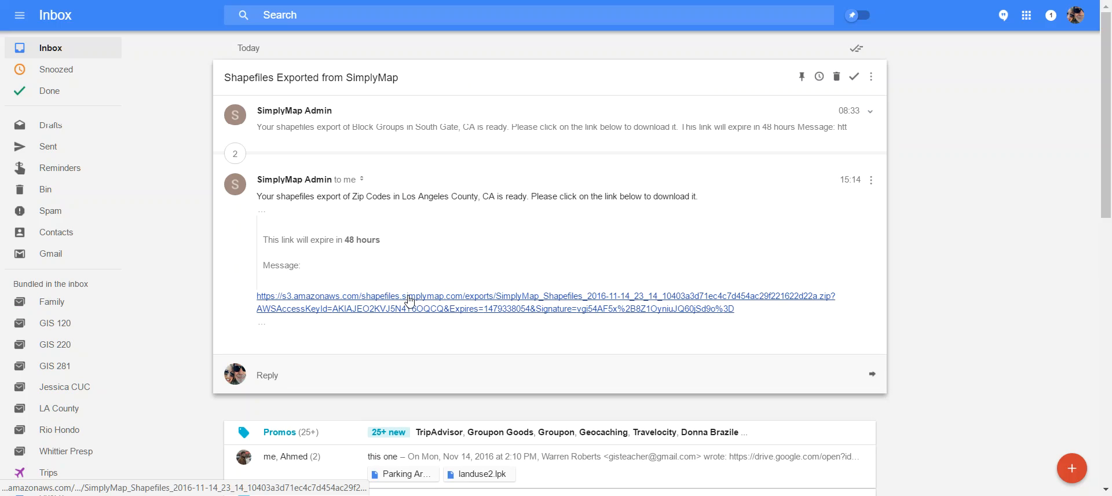
click(409, 300)
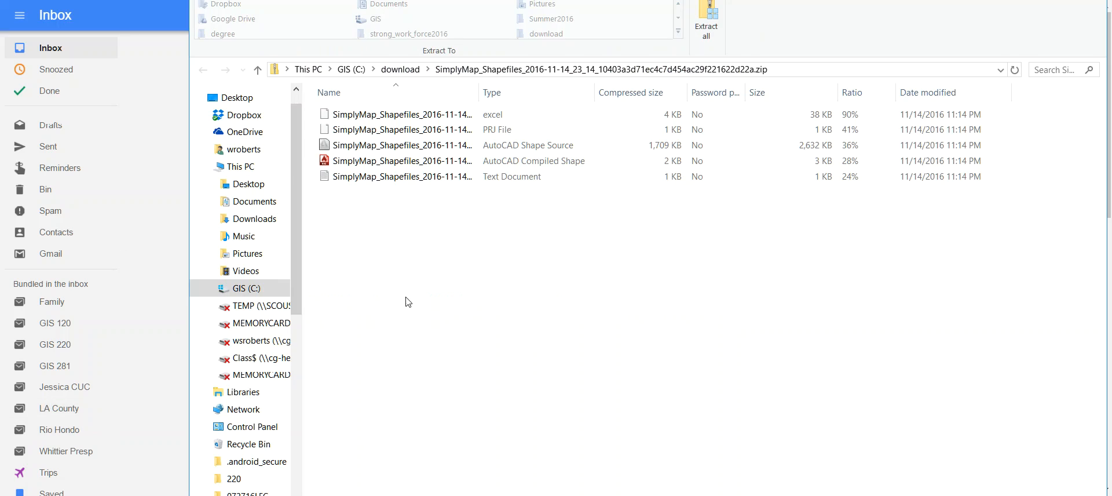
Step: Copy all files from the downloaded SimplyMap shapefiles zip into the C:\GIS\solar folder
drag(469, 305, 318, 96)
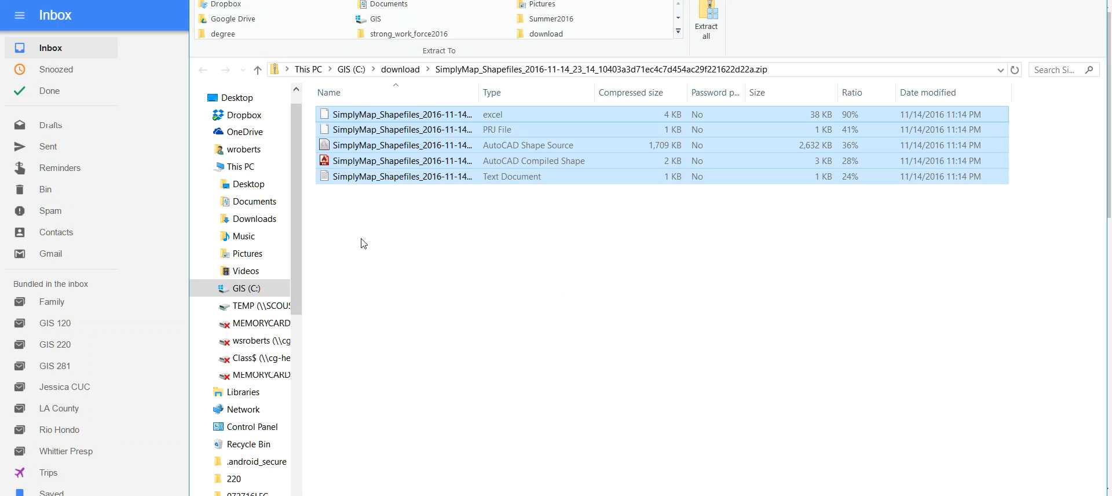
click(250, 288)
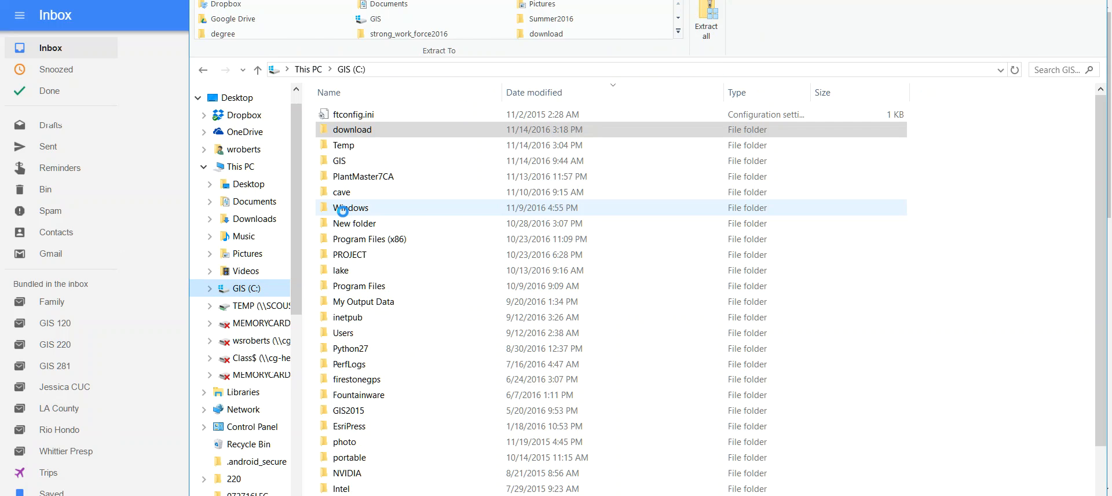
double_click(341, 161)
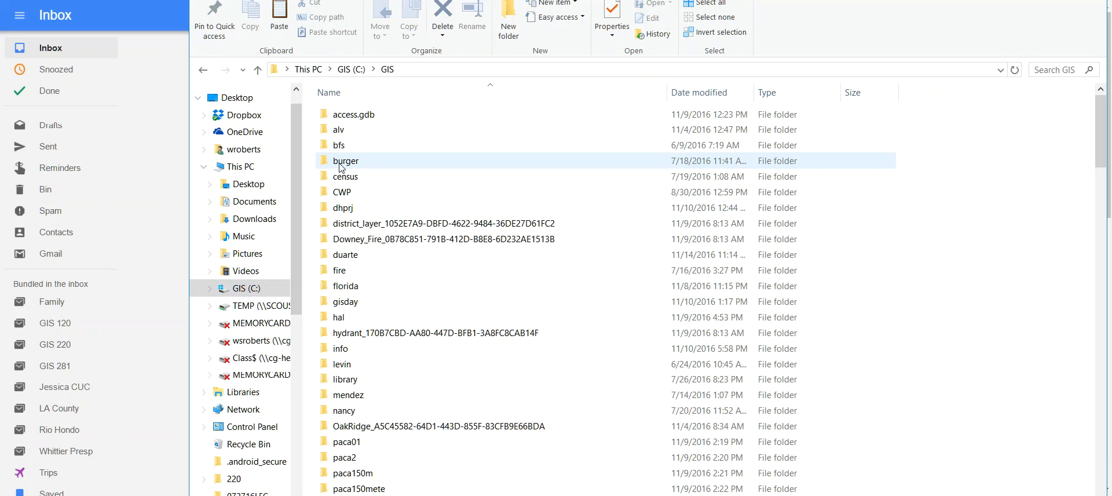
key(s)
click(349, 128)
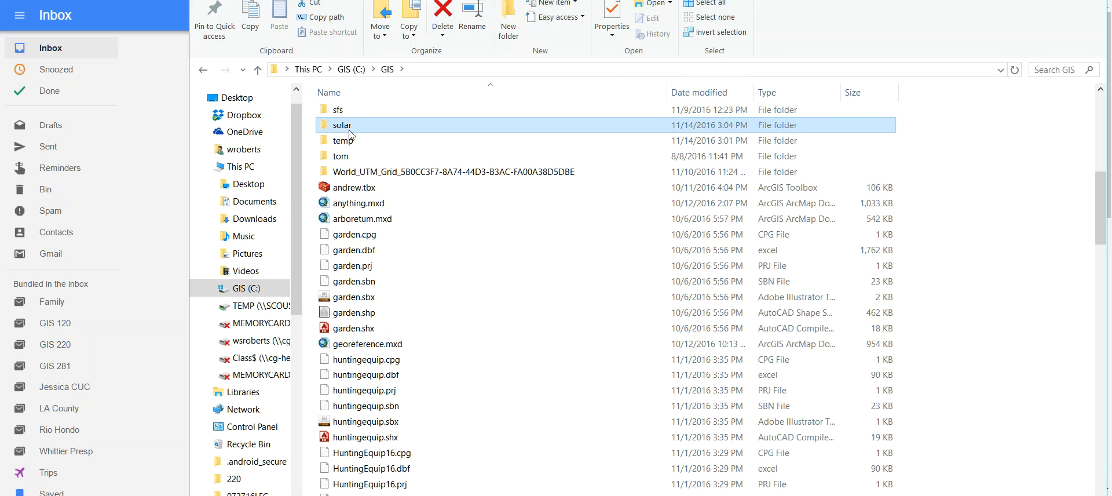
double_click(349, 126)
key(ctrl+v)
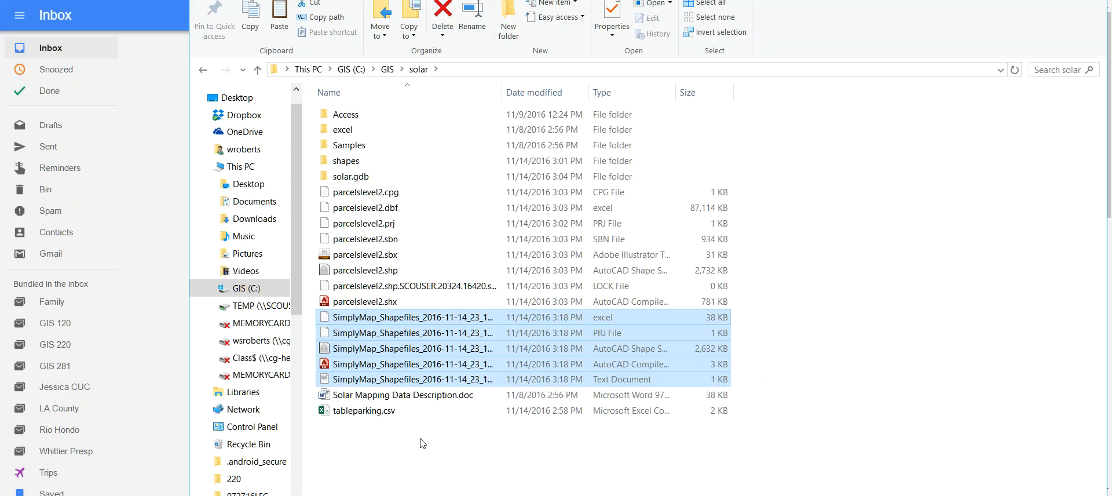
Step: Open the SimplyMap variable names text file and examine what VALUE2, VALUE3 and VALUE4 stand for
click(425, 443)
drag(768, 313, 457, 368)
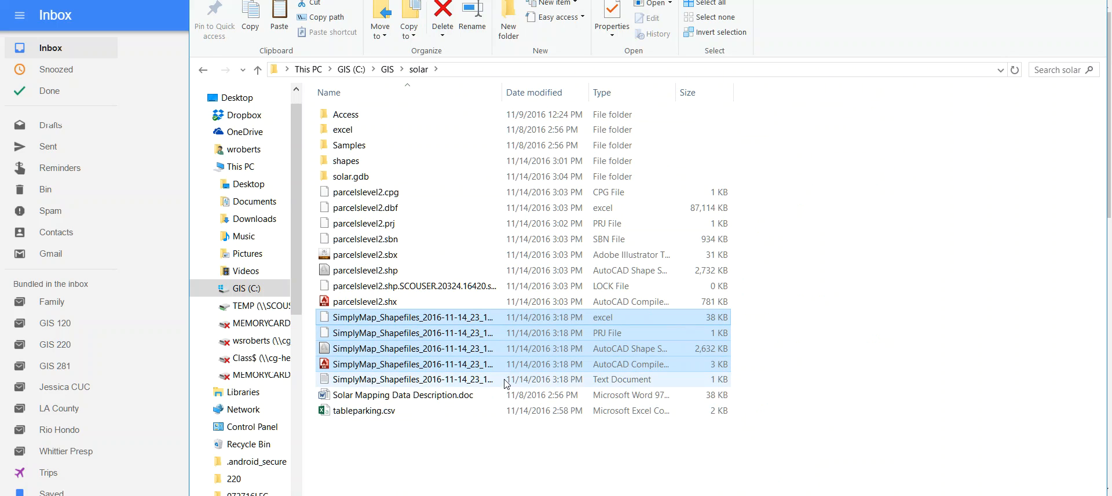
double_click(378, 380)
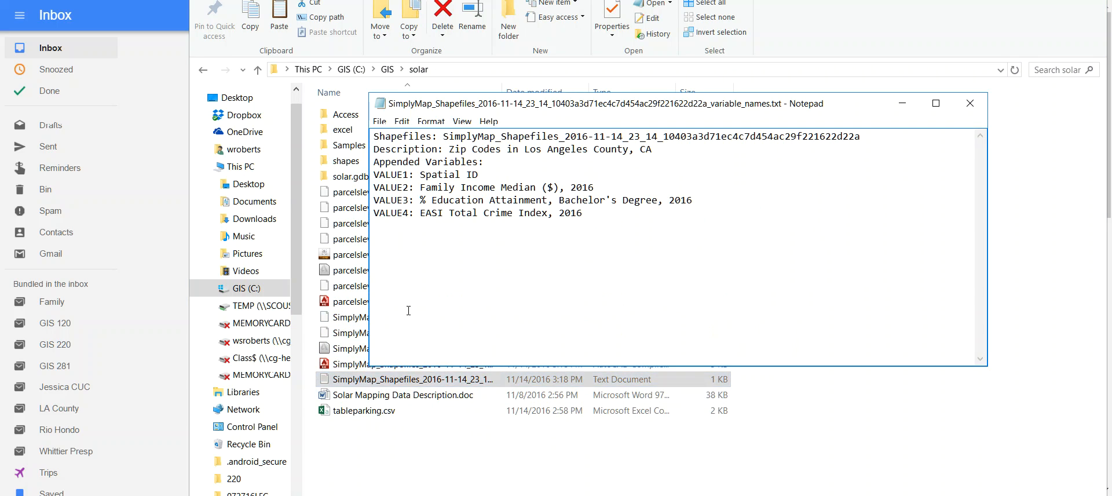
drag(606, 219, 371, 185)
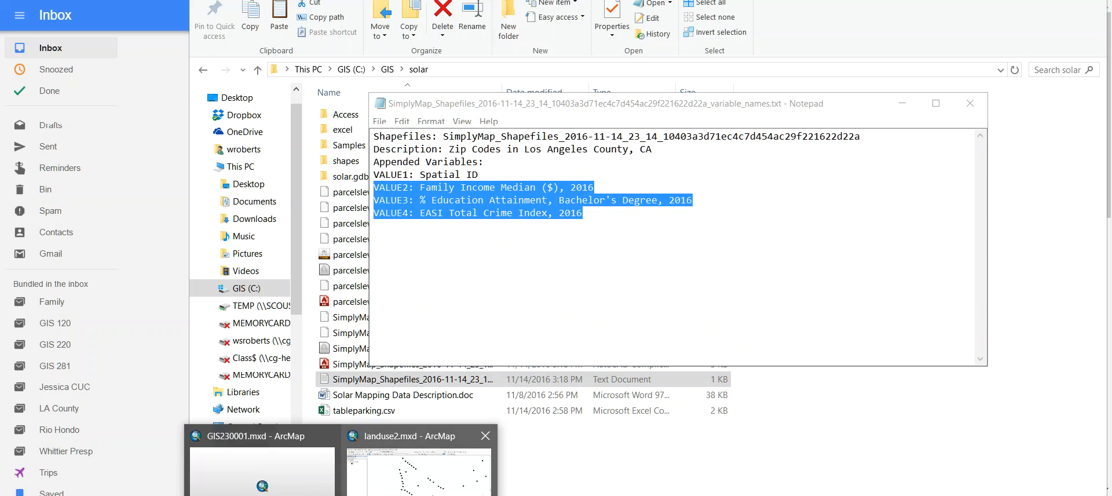
Step: Switch to the landuse2.mxd ArcMap document and add the SimplyMap shapefile from the solar folder
click(423, 457)
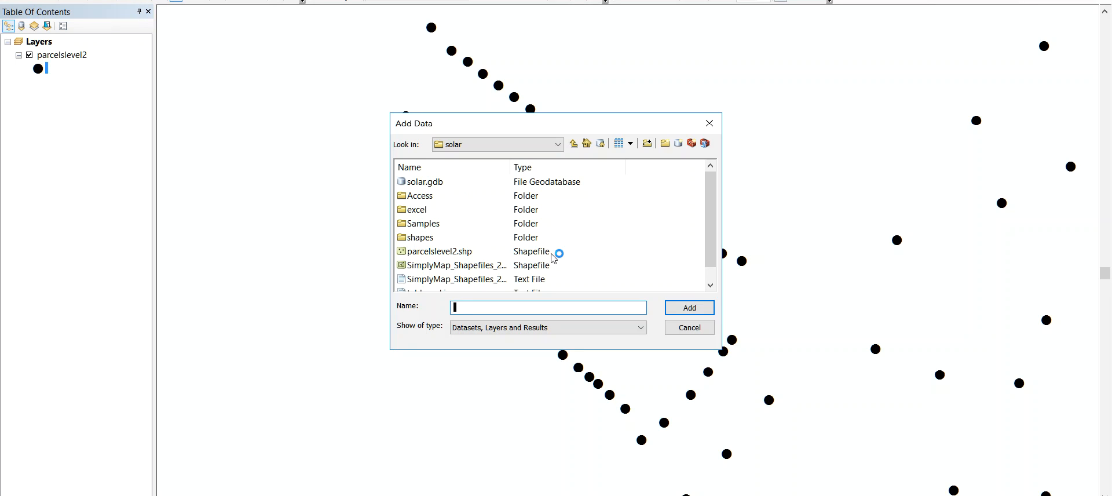
click(488, 266)
click(689, 307)
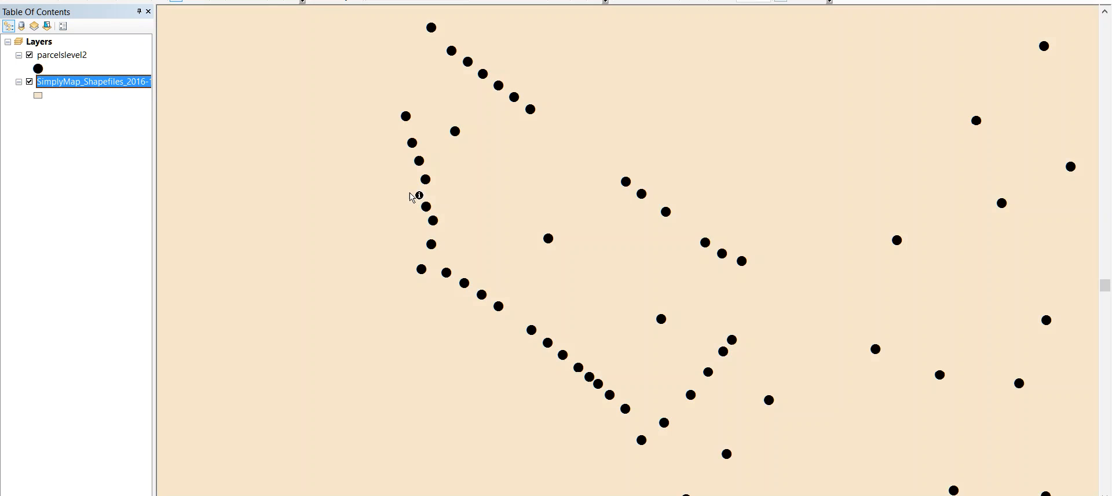
Step: Show the full extent of the SimplyMap zip code layer and hide the parcelslevel2 layer
alt+click(85, 88)
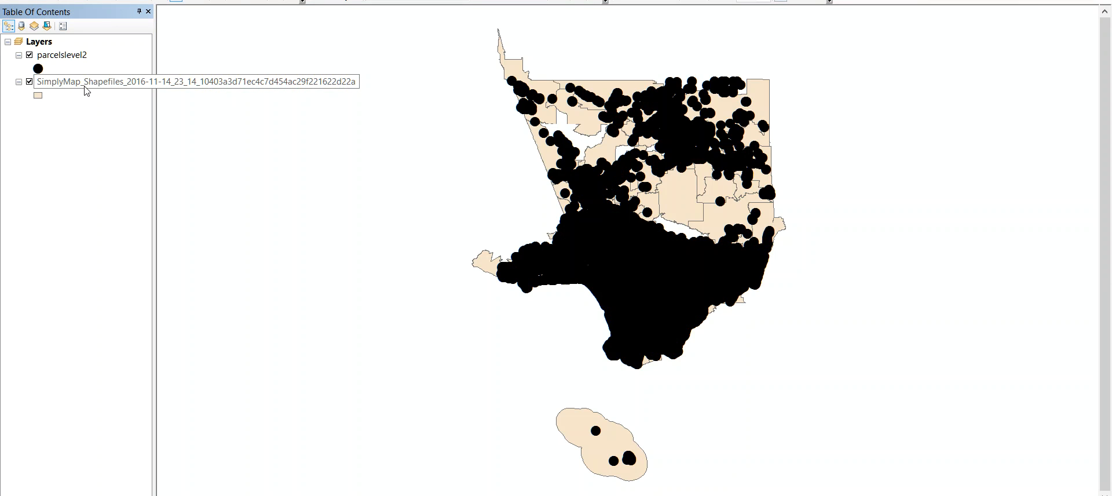
click(29, 55)
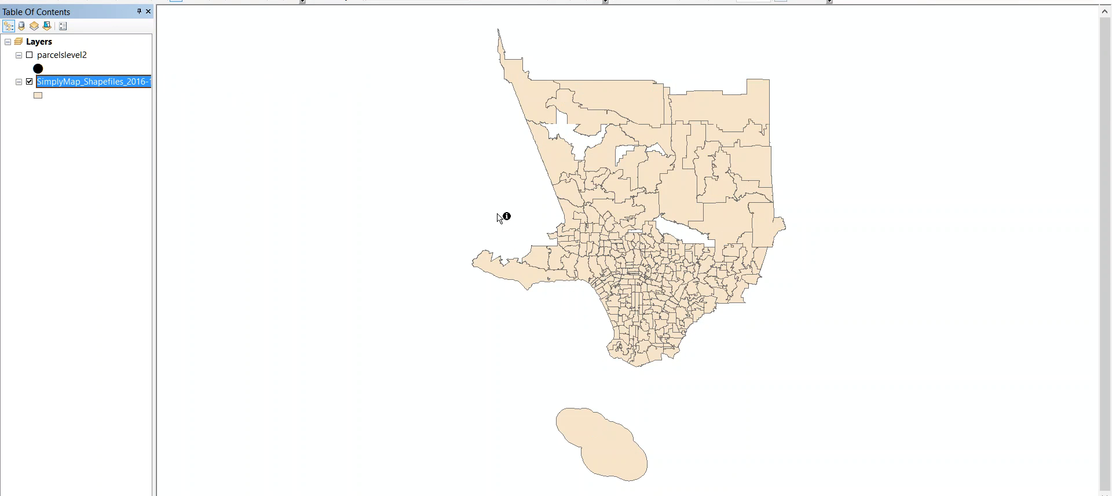
scroll(623, 288, down, 3)
scroll(623, 288, down, 2)
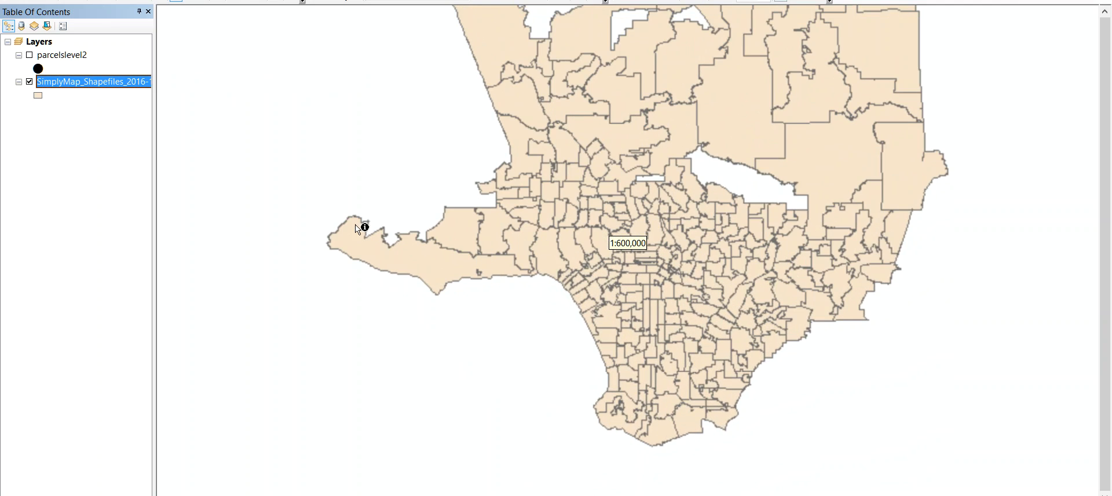
Step: Switch the SimplyMap layer's symbology to quantities shown with graduated colors
double_click(85, 84)
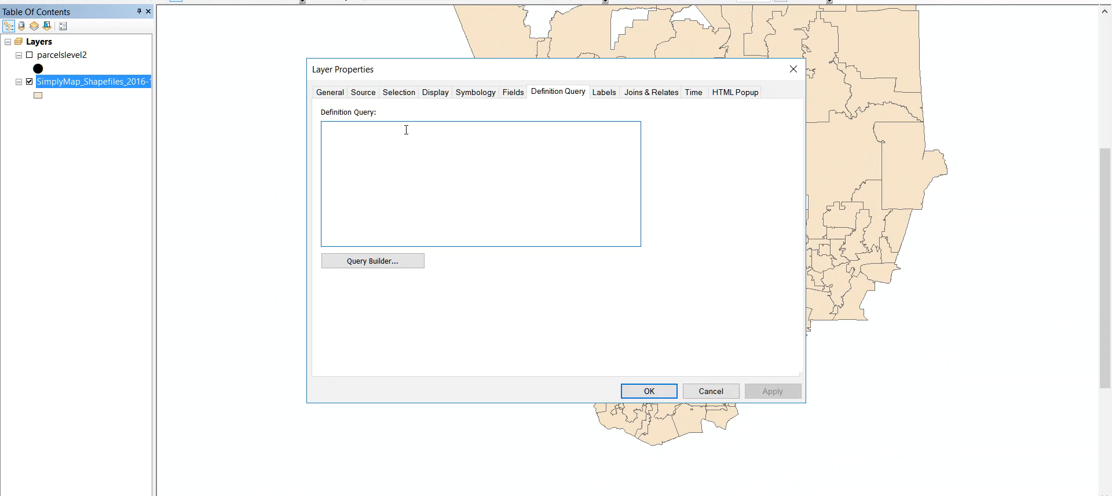
click(475, 95)
click(344, 143)
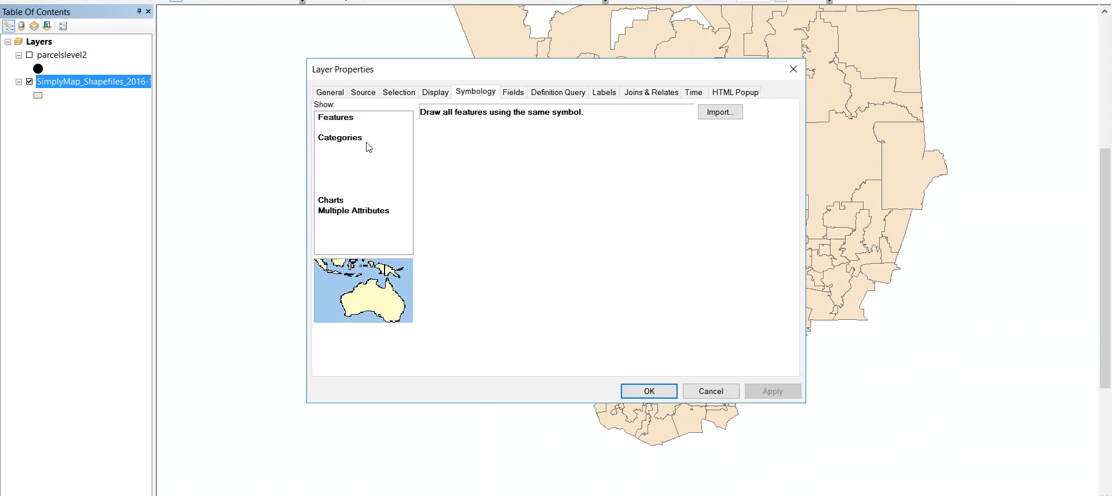
Step: Look up the crime index field in the variable names file and set the graduated colors value to VALUE4
click(507, 141)
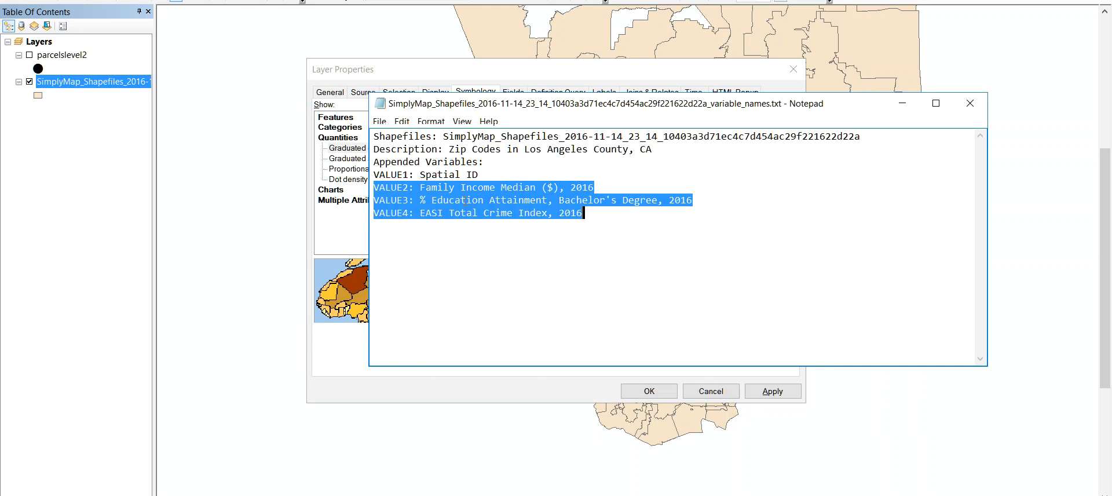
click(462, 200)
double_click(410, 187)
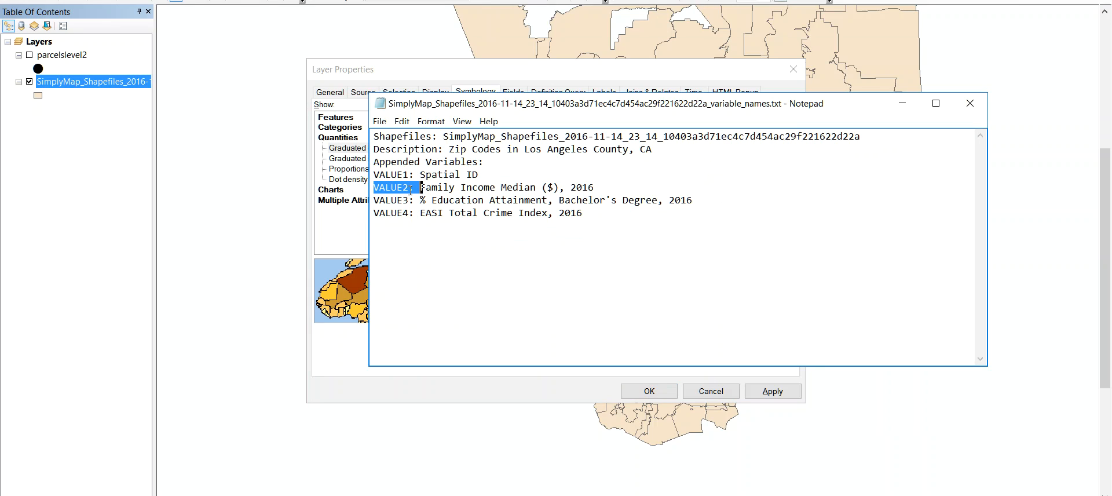
click(433, 213)
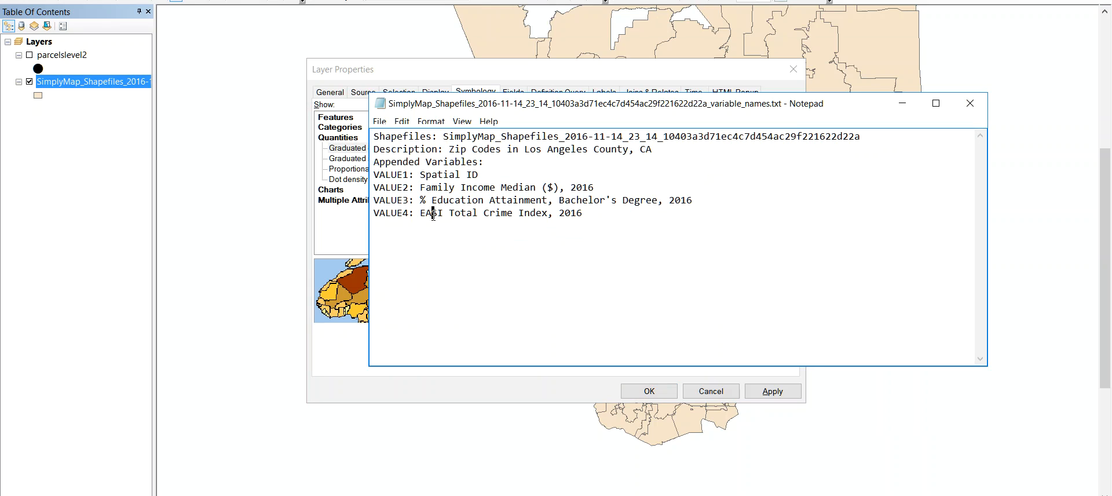
double_click(404, 212)
key(alt+Tab)
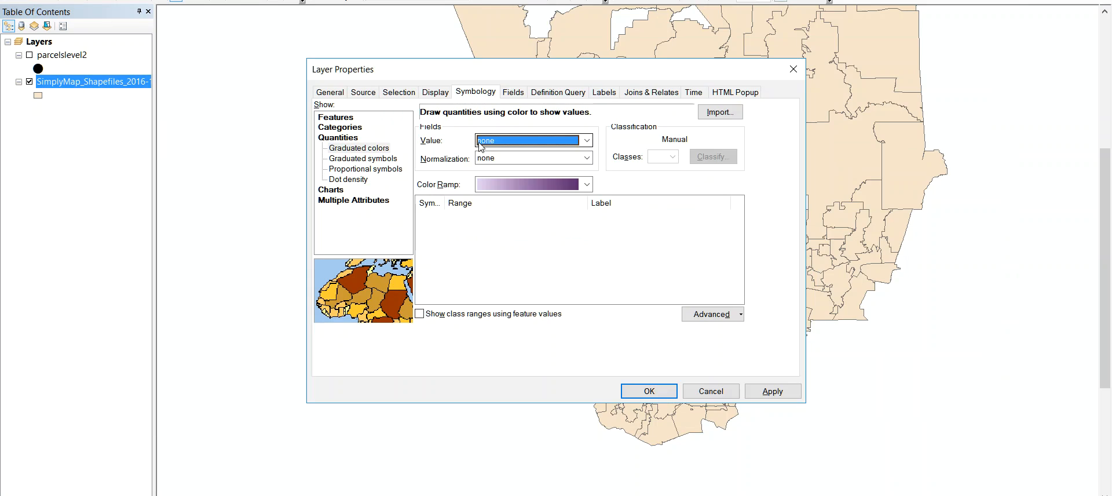
click(514, 140)
click(517, 189)
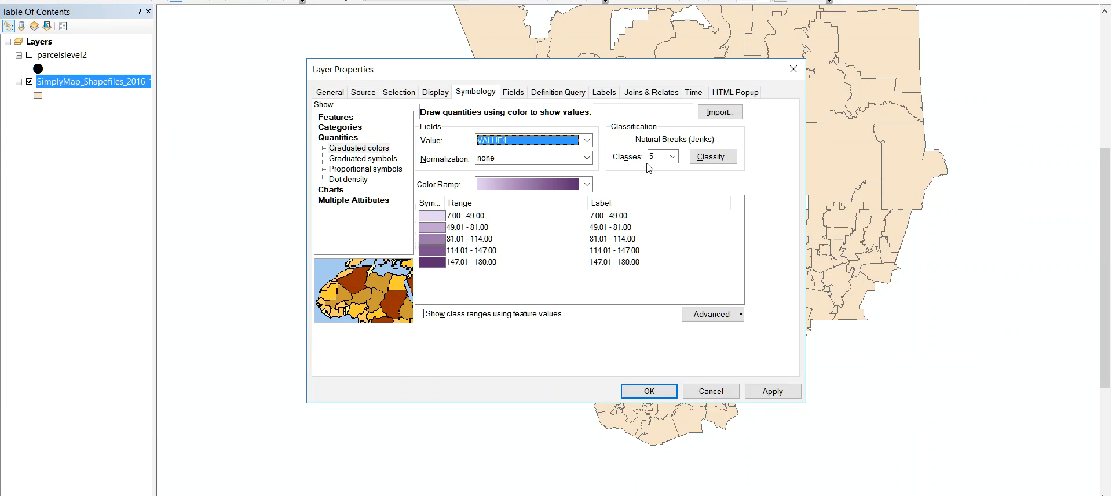
Step: Set the alias of the VALUE2 field to Family Income Median ($), 2016, copied from the variable names file
click(513, 92)
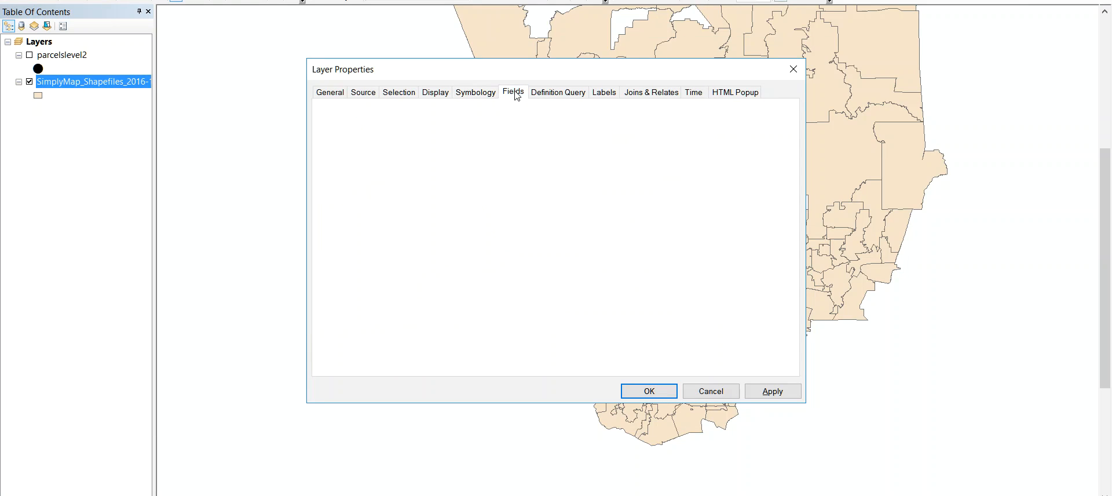
click(352, 171)
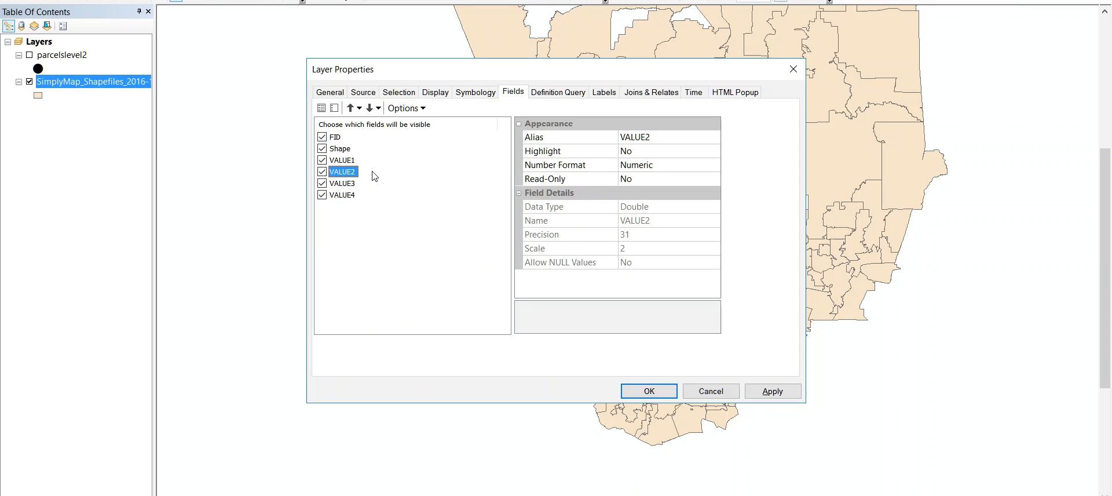
key(alt+Tab)
drag(594, 187, 420, 187)
key(ctrl+c)
key(alt+Tab)
click(672, 137)
key(ctrl+v)
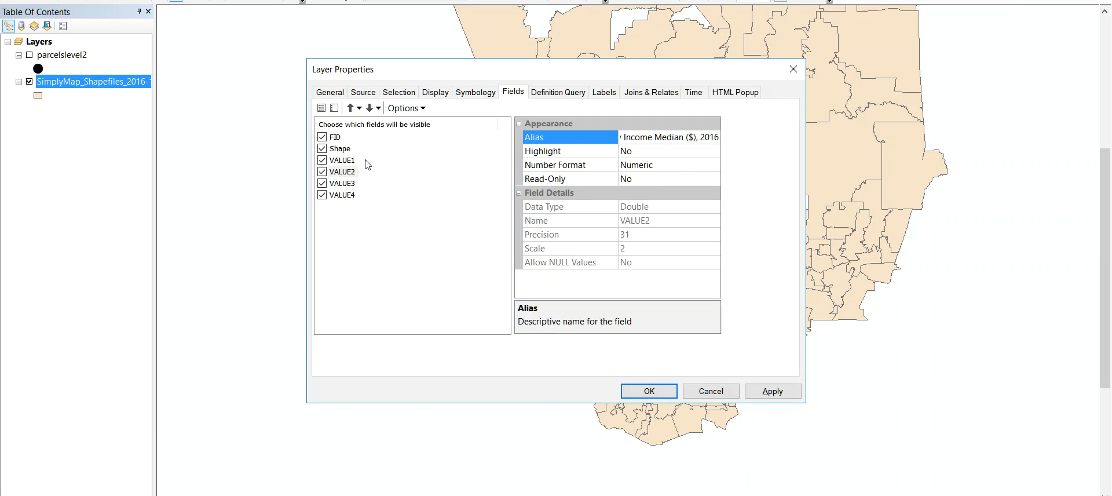
Step: Set the alias of the VALUE3 field to % Education Attainment, Bachelor's Degree, 2016, copied from the variable names file
click(344, 184)
key(alt+Tab)
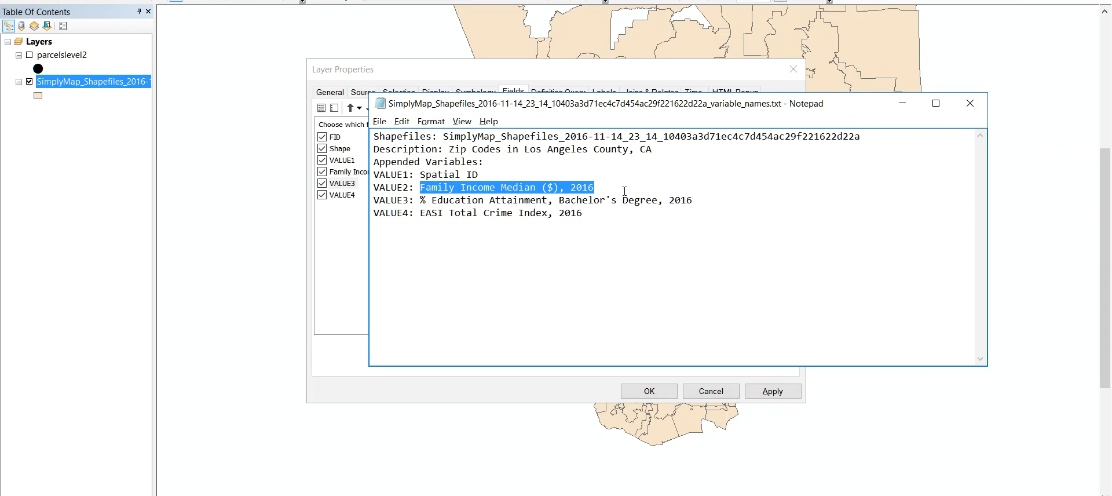
drag(694, 200, 420, 199)
key(ctrl+c)
key(alt+Tab)
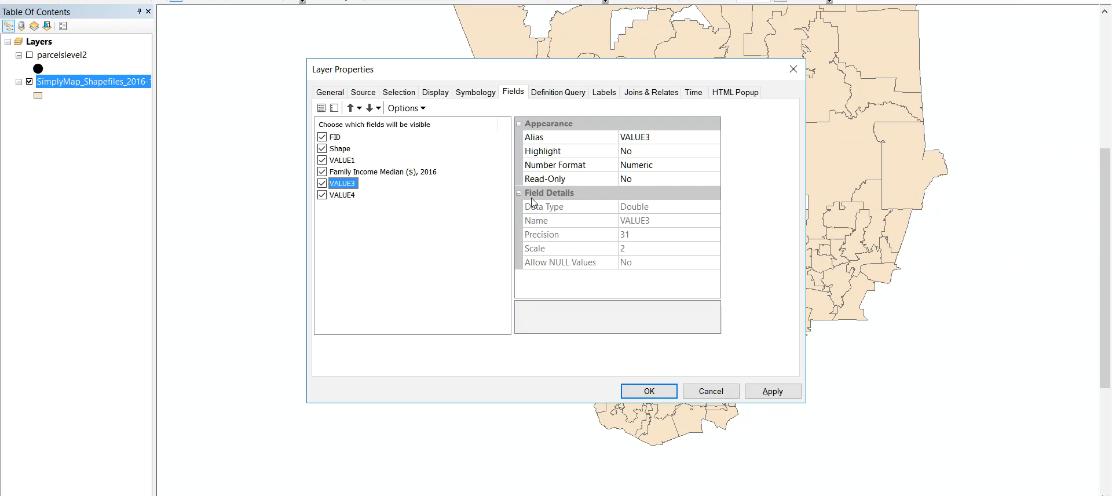
click(649, 137)
drag(649, 137, 585, 142)
key(ctrl+v)
Step: Set the alias of the VALUE4 field to EASI Total Crime Index, 2016 and return to the layer's symbology settings
key(alt+Tab)
drag(582, 213, 422, 217)
key(ctrl+c)
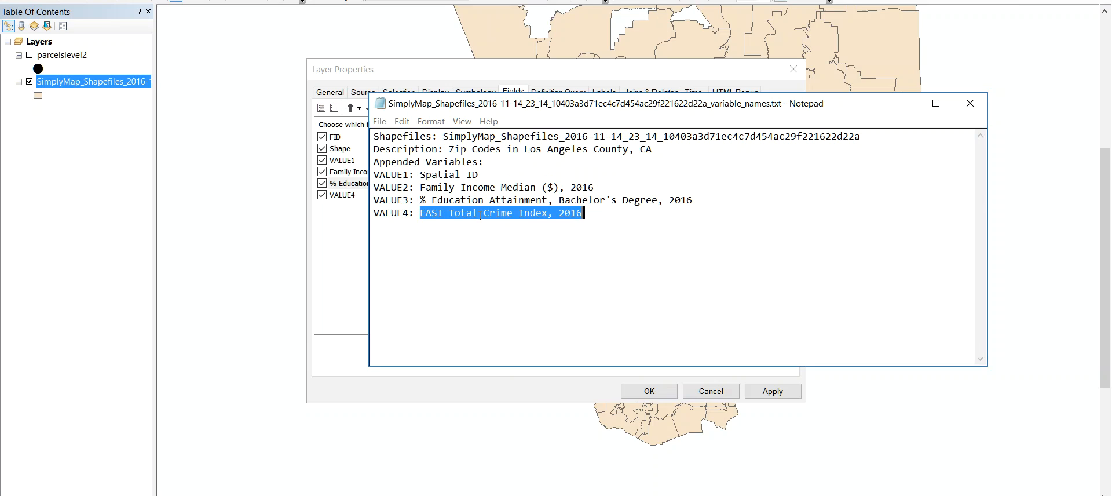
key(alt+Tab)
click(351, 195)
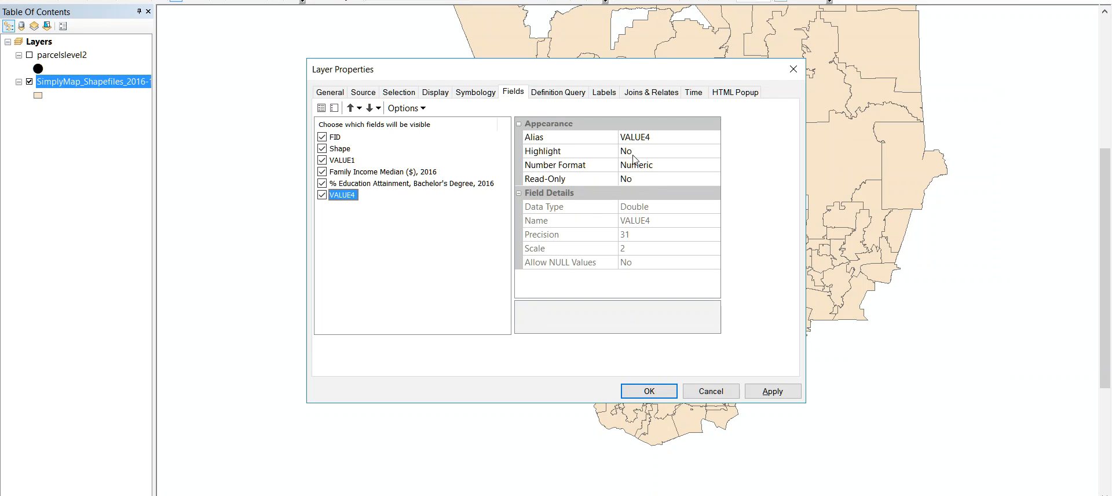
click(658, 139)
double_click(659, 137)
key(ctrl+v)
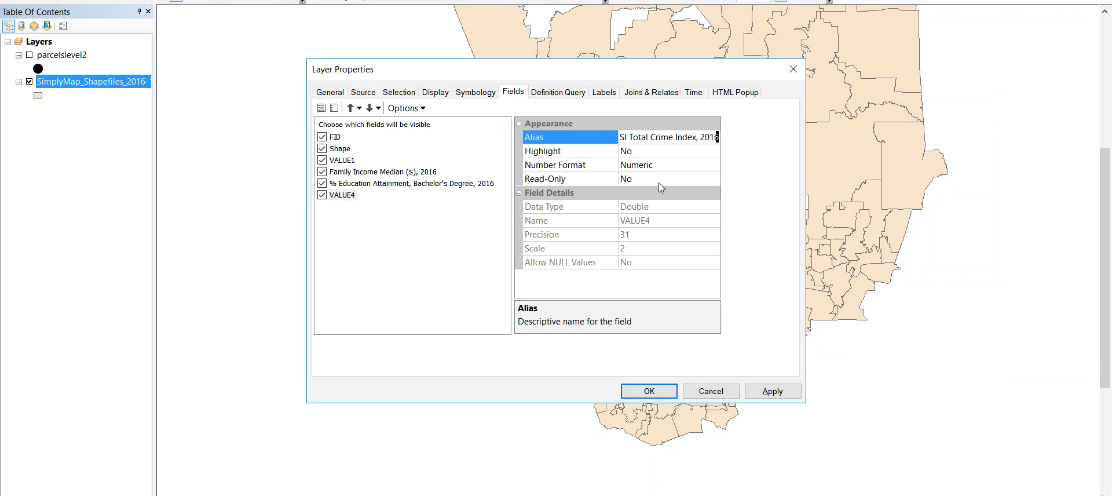
click(660, 179)
click(469, 195)
click(345, 161)
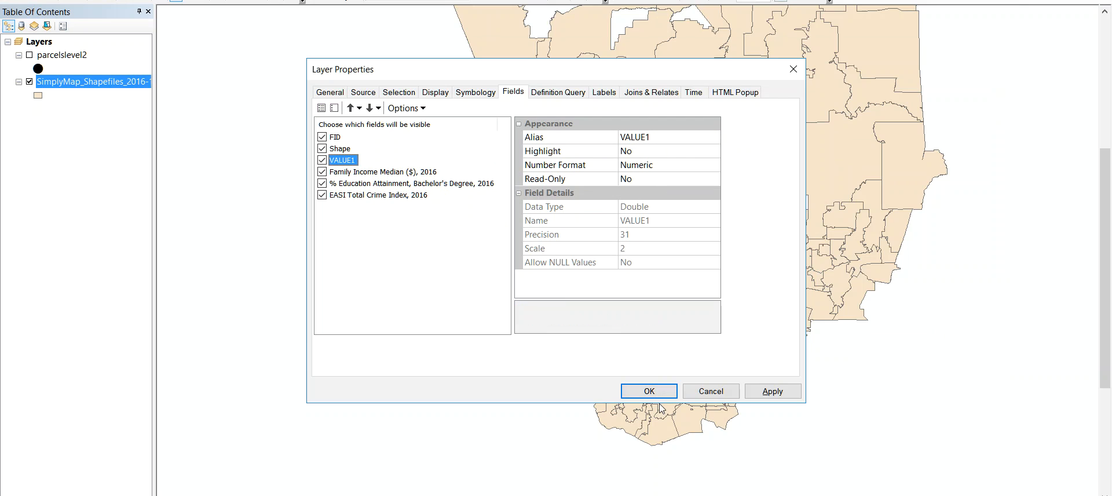
click(479, 92)
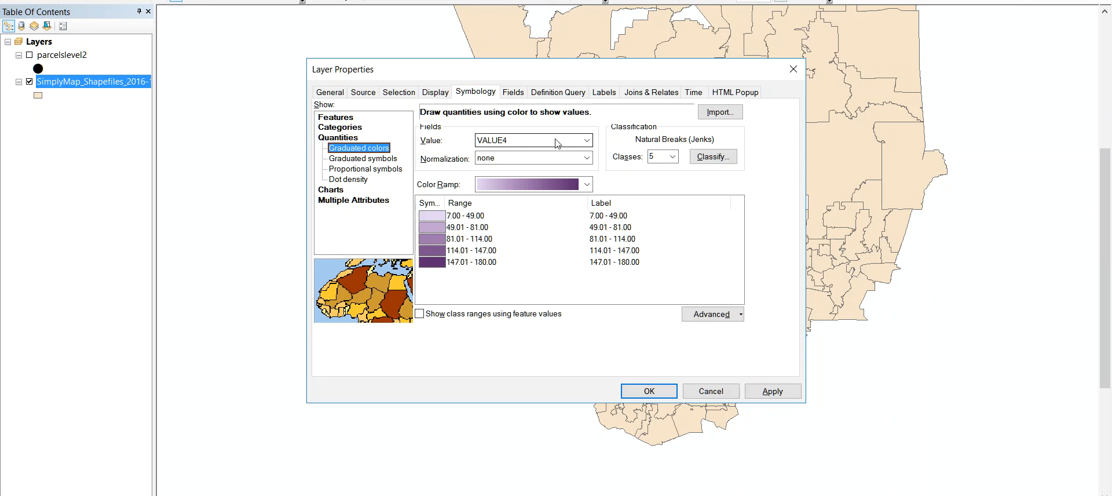
Step: Switch the SimplyMap layer back to single symbol drawing and accept the layer properties
click(586, 142)
click(548, 113)
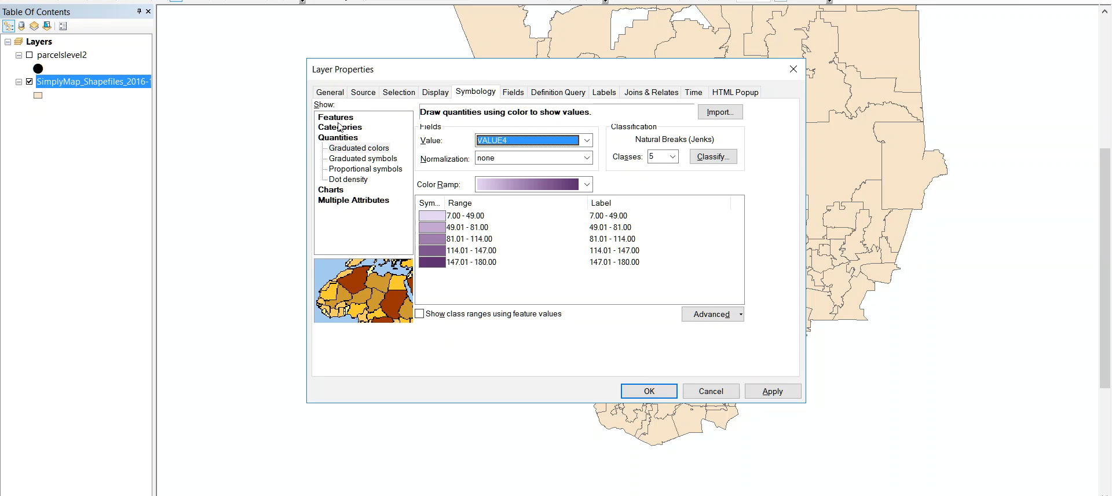
click(337, 119)
click(337, 148)
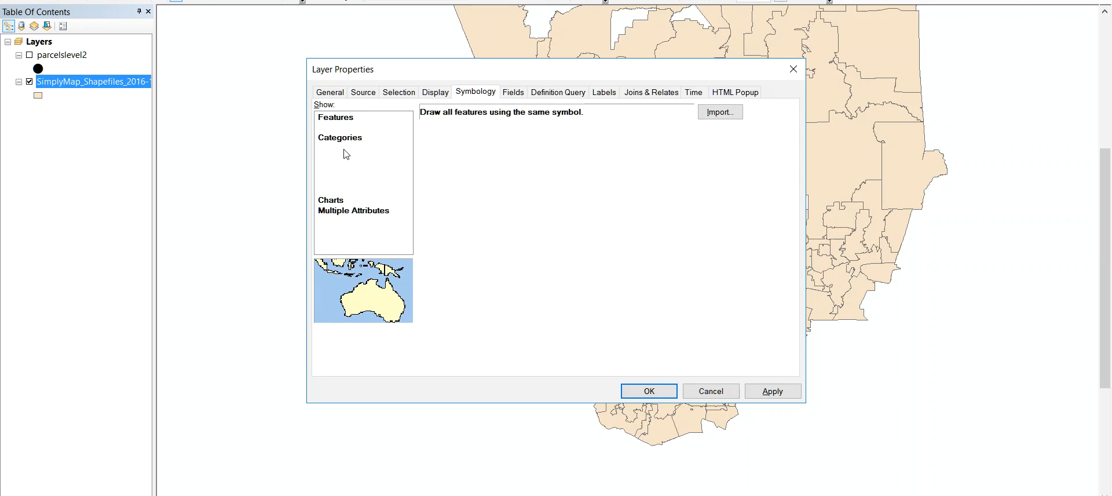
click(705, 390)
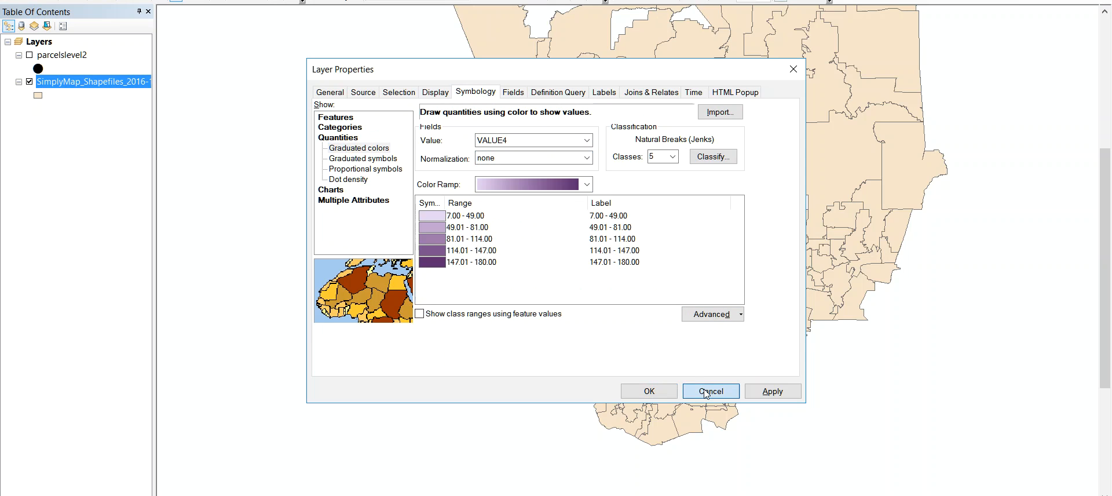
click(341, 119)
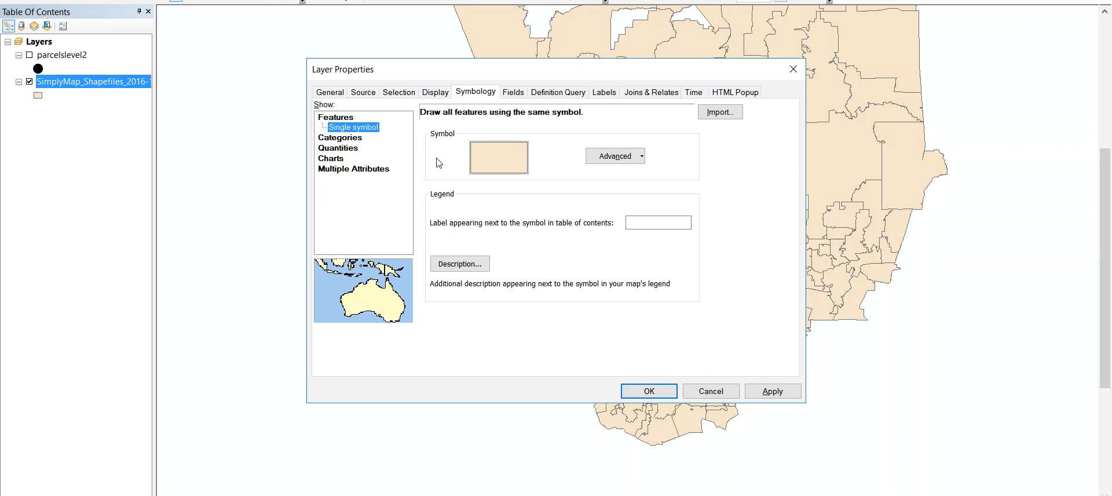
click(659, 393)
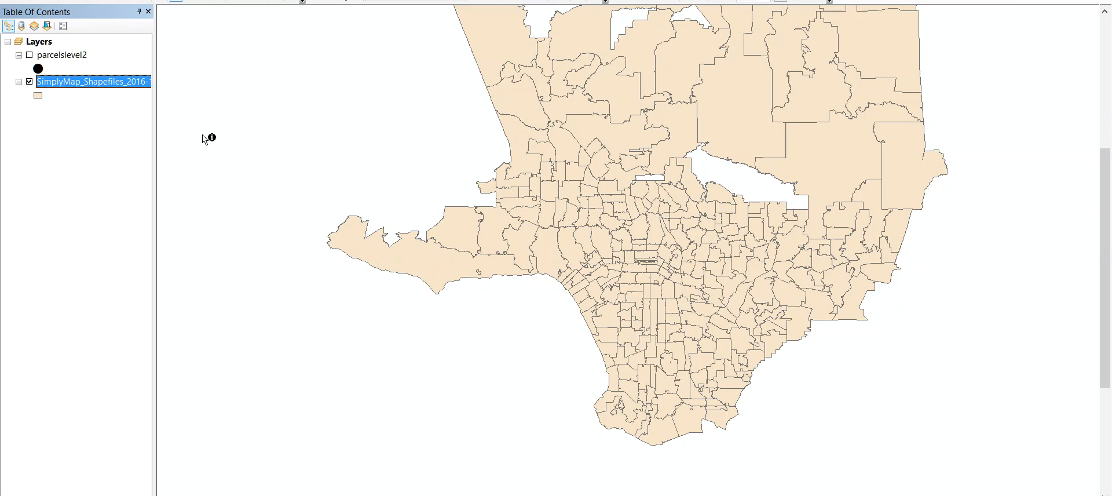
Step: Symbolize the SimplyMap layer with graduated colors by EASI Total Crime Index, 2016, using 7 classes
double_click(109, 86)
click(339, 149)
click(493, 141)
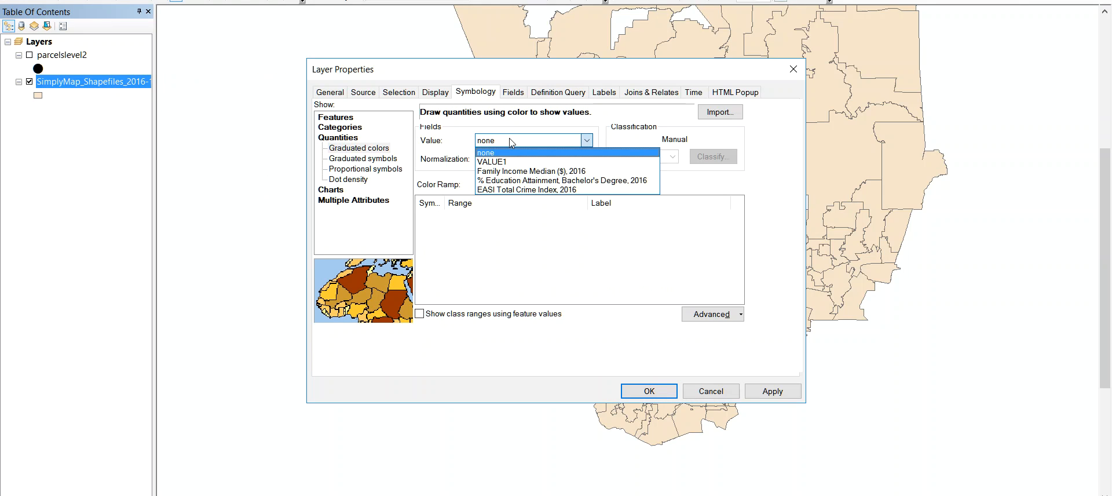
click(530, 189)
click(673, 157)
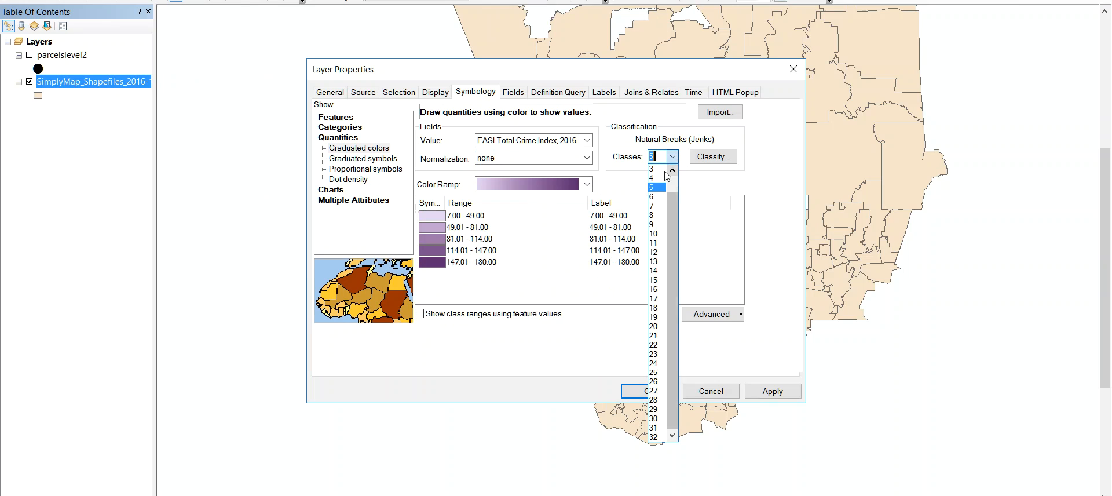
click(657, 205)
click(648, 390)
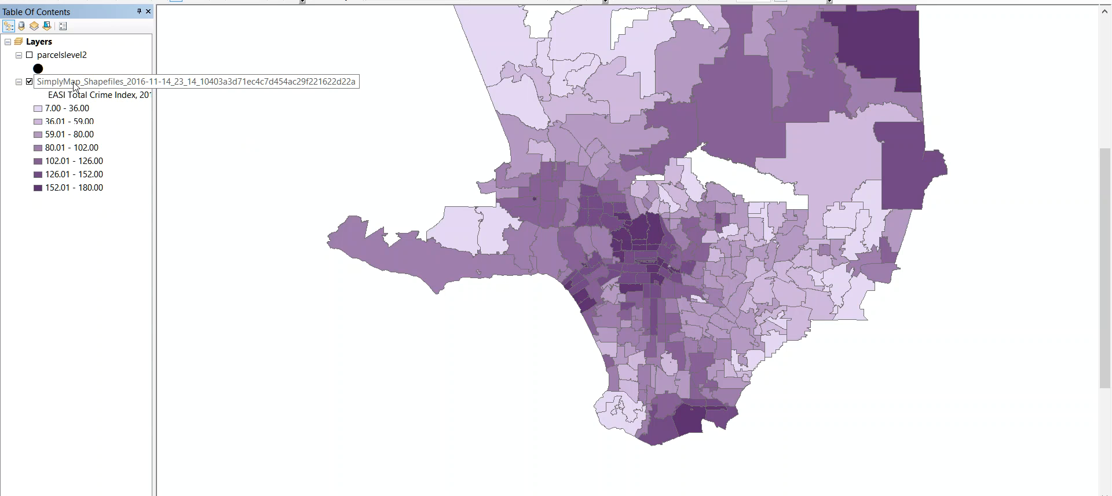
Step: Duplicate the crime index layer and symbolize the upper copy by % Education Attainment, Bachelor's Degree, 2016
drag(73, 82, 298, 164)
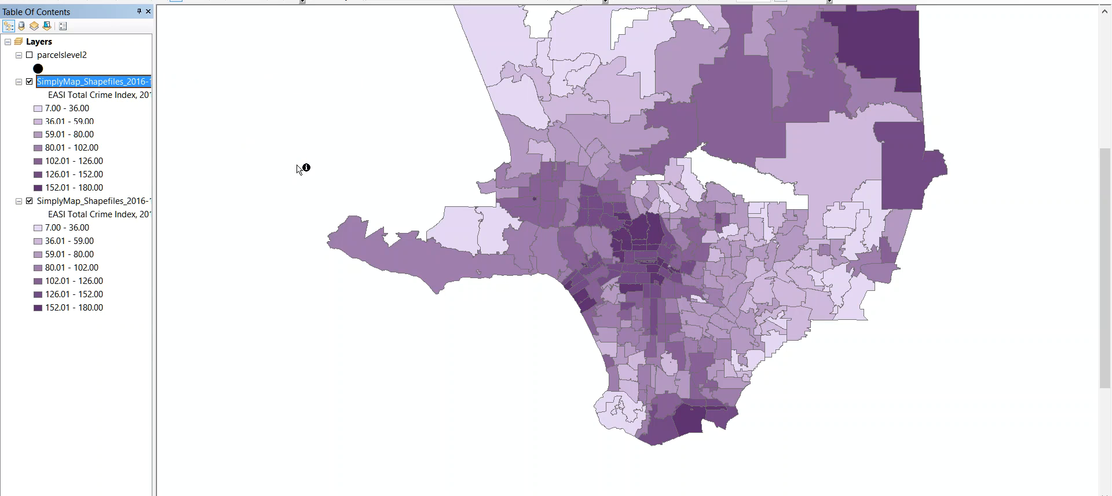
double_click(80, 88)
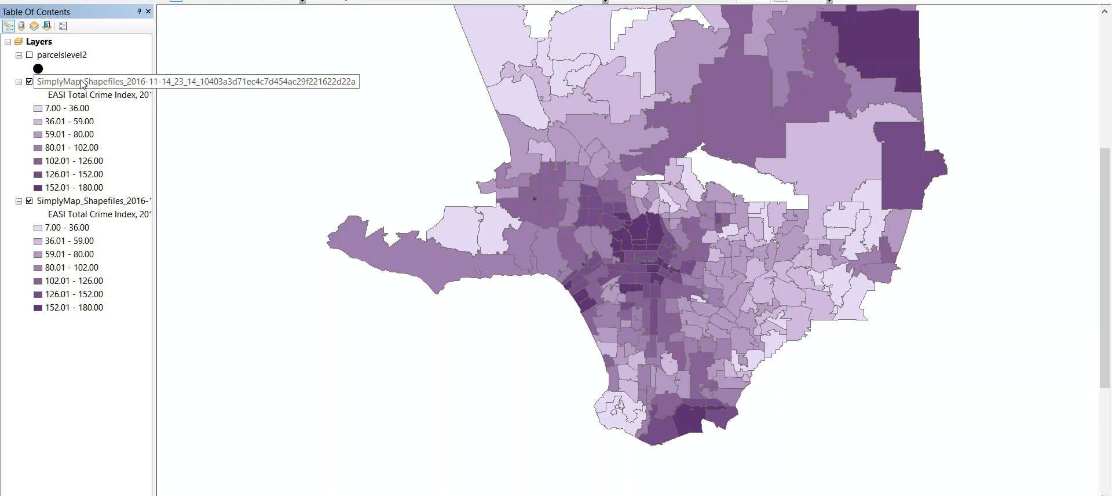
click(566, 141)
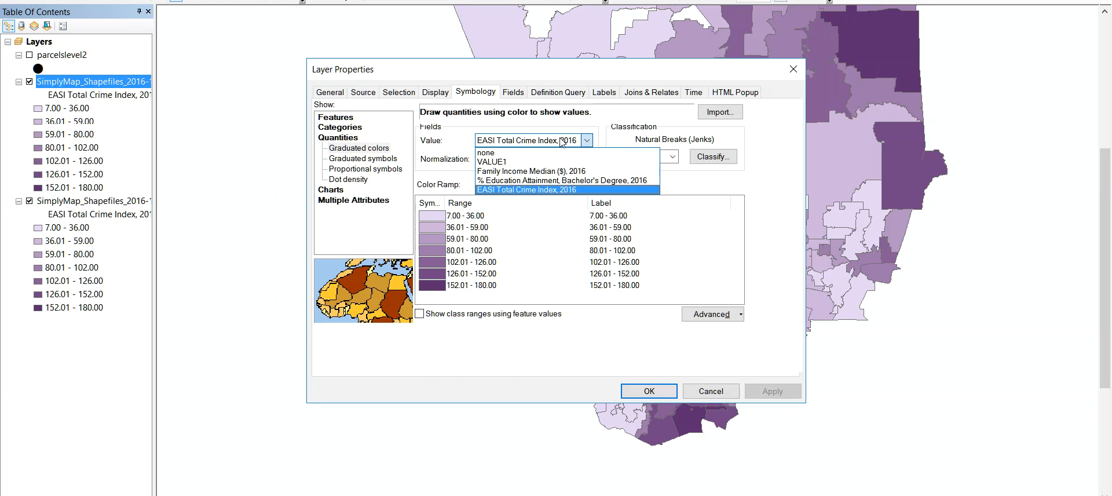
click(549, 180)
click(649, 391)
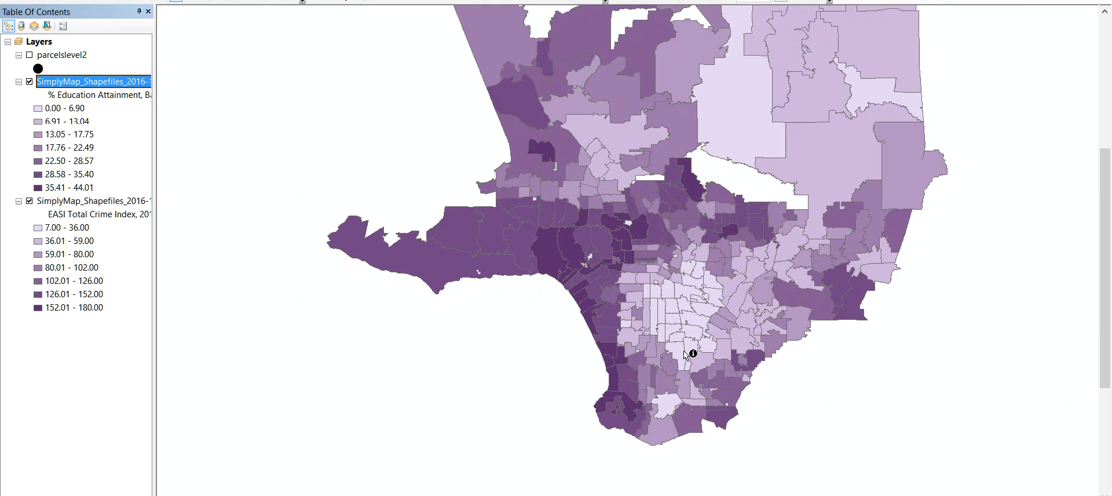
Step: Duplicate the education layer and symbolize the upper copy by Family Income Median ($), 2016
click(114, 80)
key(ctrl+c)
key(ctrl+v)
double_click(115, 82)
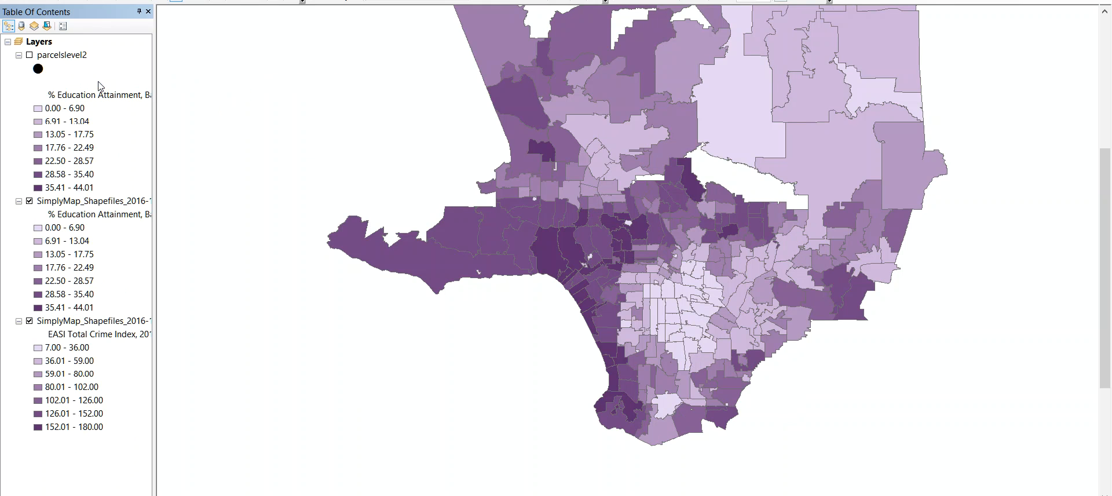
click(512, 141)
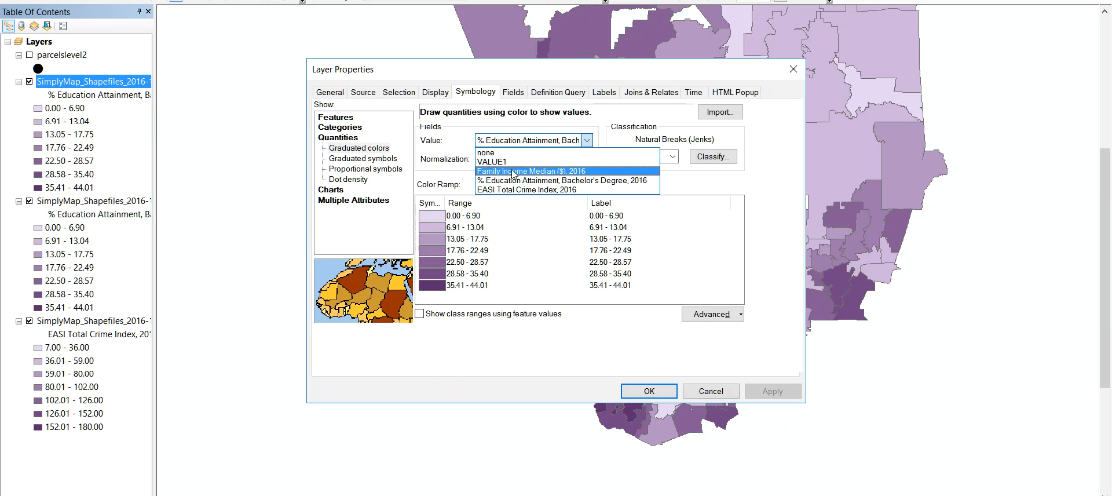
click(517, 175)
click(649, 391)
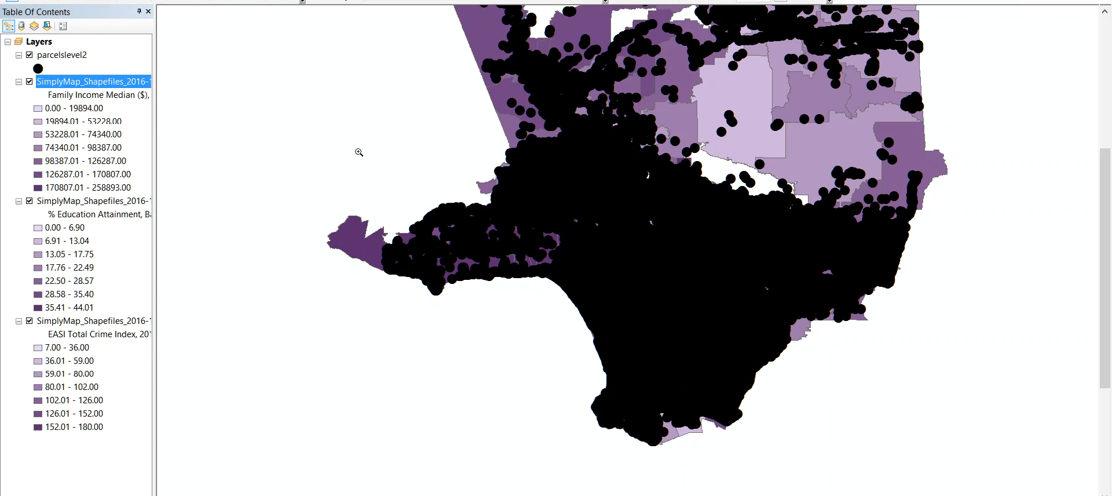
Step: Hide the family income and education layers so only the crime index lies beneath the parcelslevel2 points
click(719, 234)
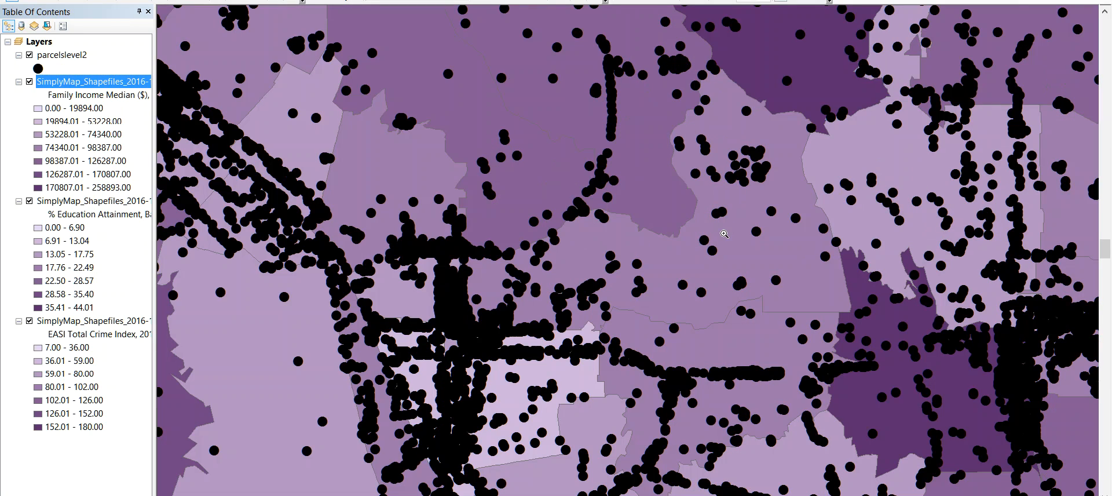
drag(838, 217, 327, 479)
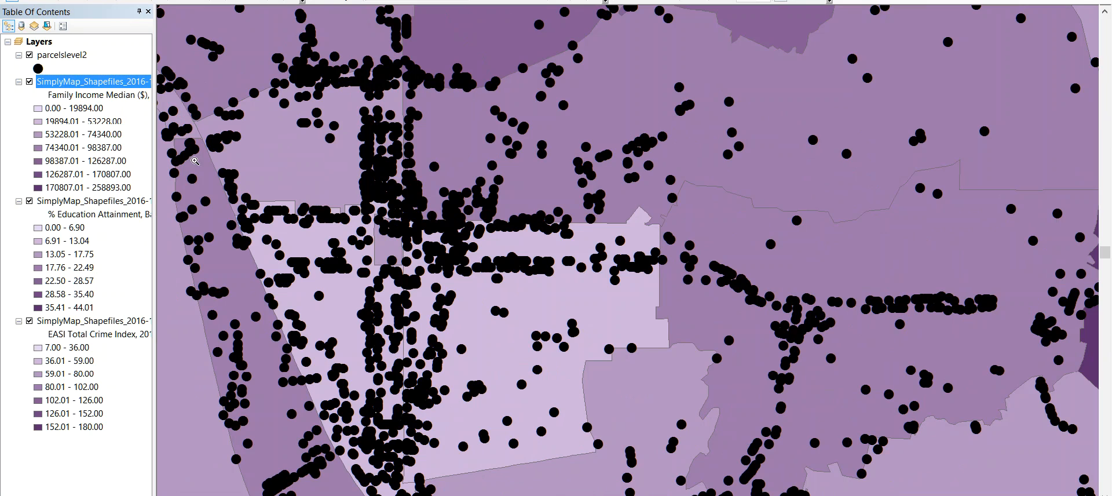
click(29, 81)
click(29, 200)
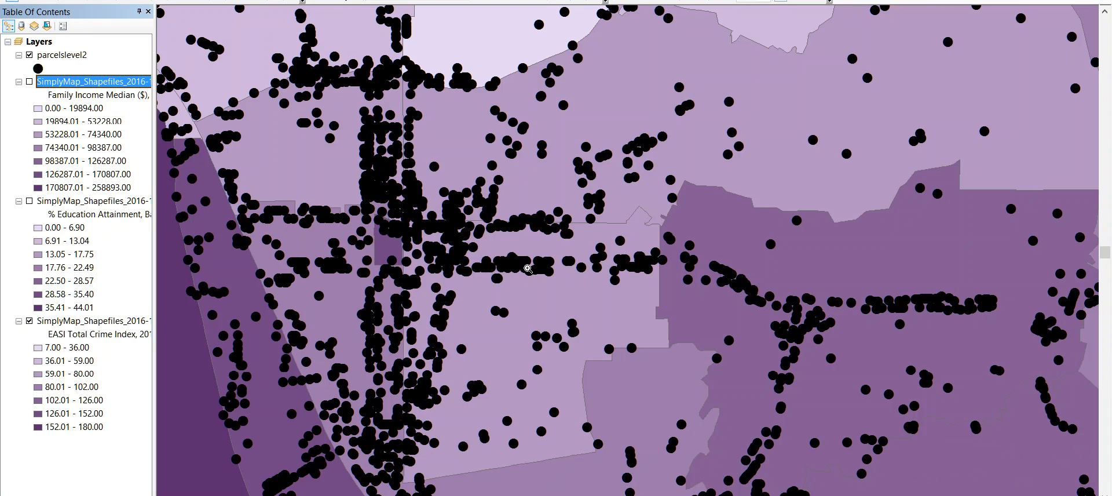
Step: Examine the parcelslevel2 points against the crime index layer in several areas and across the whole county
scroll(620, 323, down, 4)
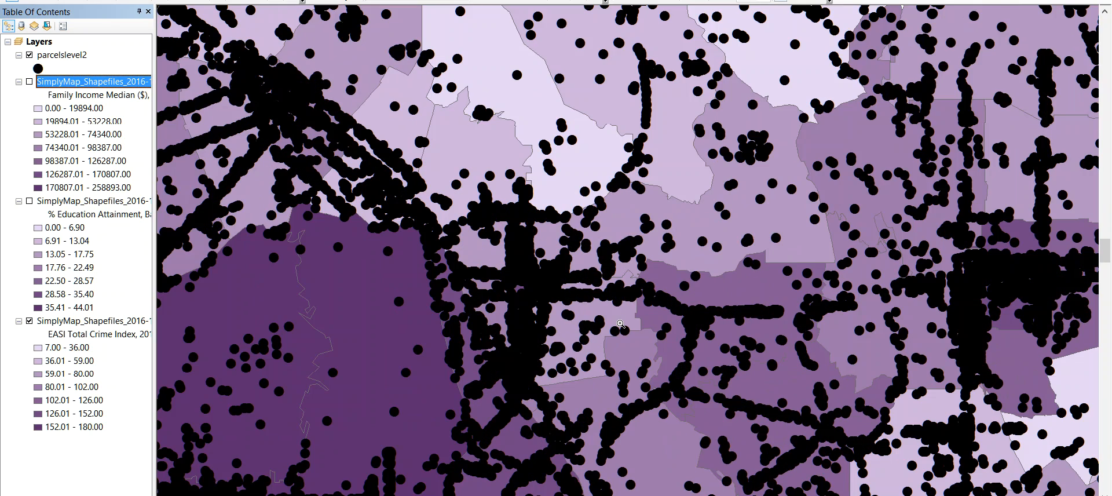
drag(398, 325, 784, 253)
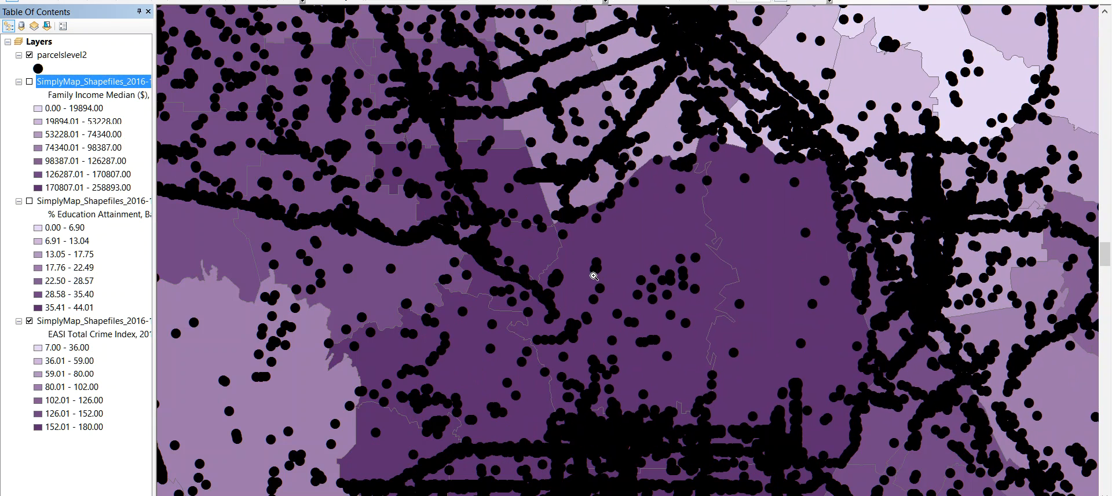
drag(445, 336, 419, 38)
scroll(607, 262, down, 4)
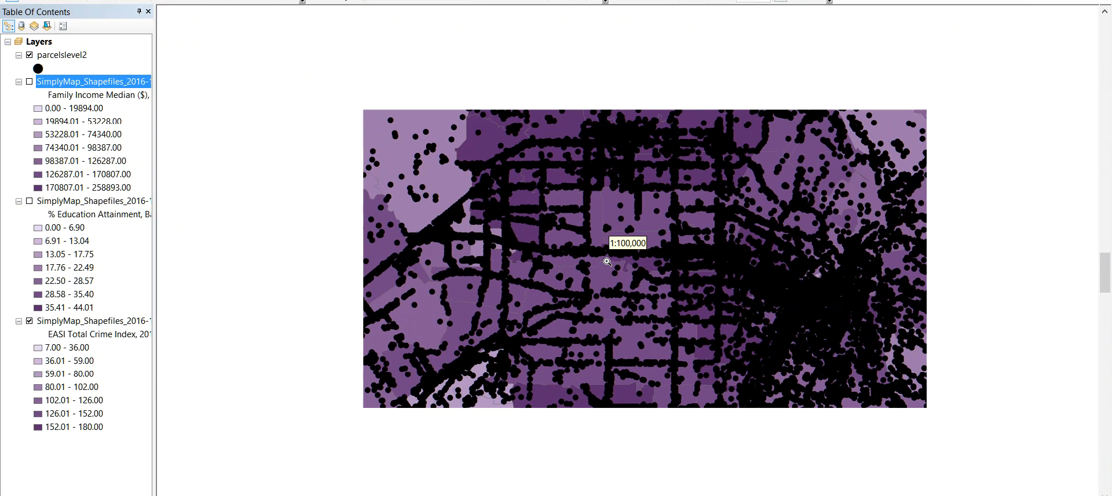
scroll(606, 262, up, 2)
drag(718, 216, 939, 425)
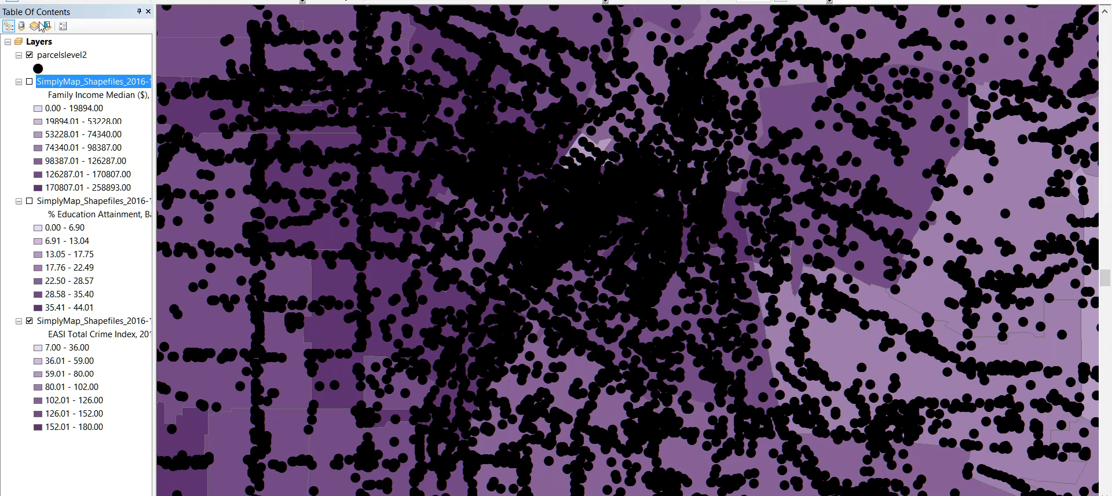
click(50, 0)
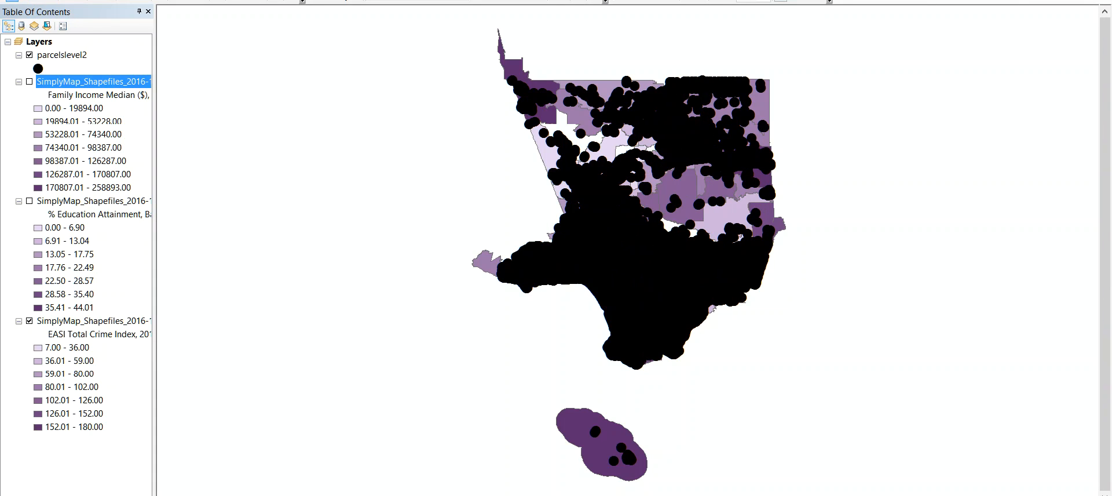
drag(467, 70, 832, 351)
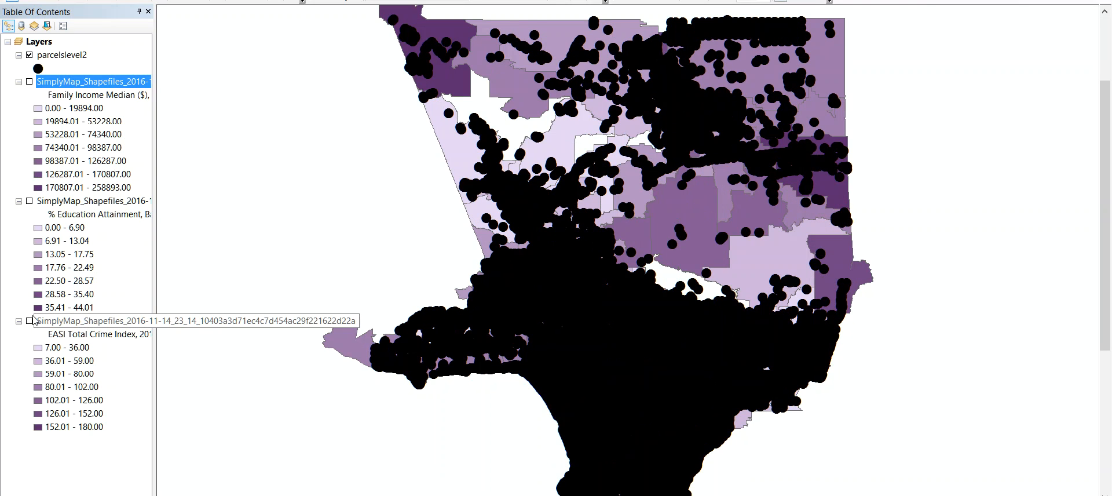
Step: Hide the crime index and parcelslevel2 layers and show the family income layer
click(29, 320)
click(29, 54)
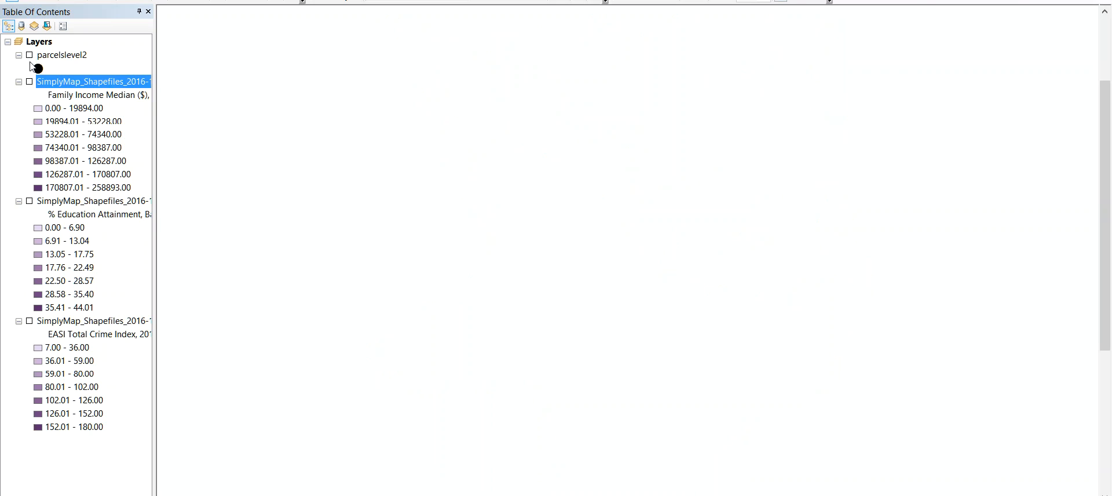
click(29, 82)
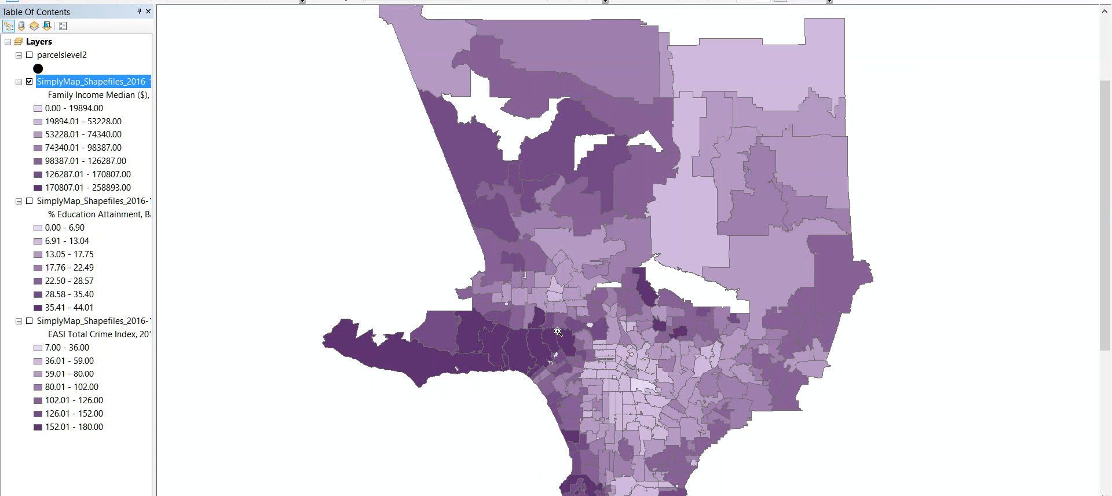
Step: Examine the family income layer area by area up close, ending with a view of its full extent
drag(539, 309, 608, 373)
drag(768, 349, 642, 134)
drag(748, 331, 316, 229)
drag(616, 168, 323, 57)
drag(618, 304, 752, 140)
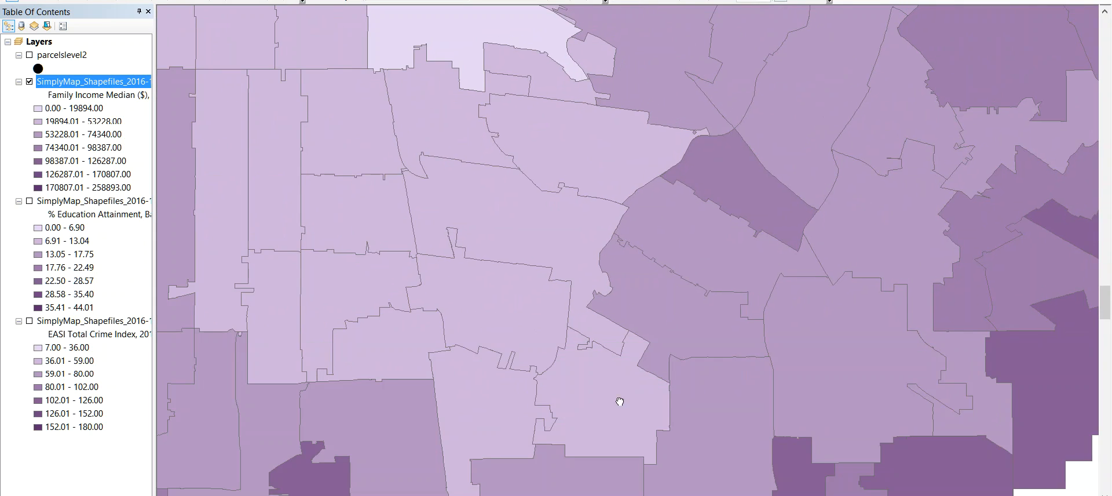
drag(620, 401, 812, 181)
drag(504, 282, 624, 386)
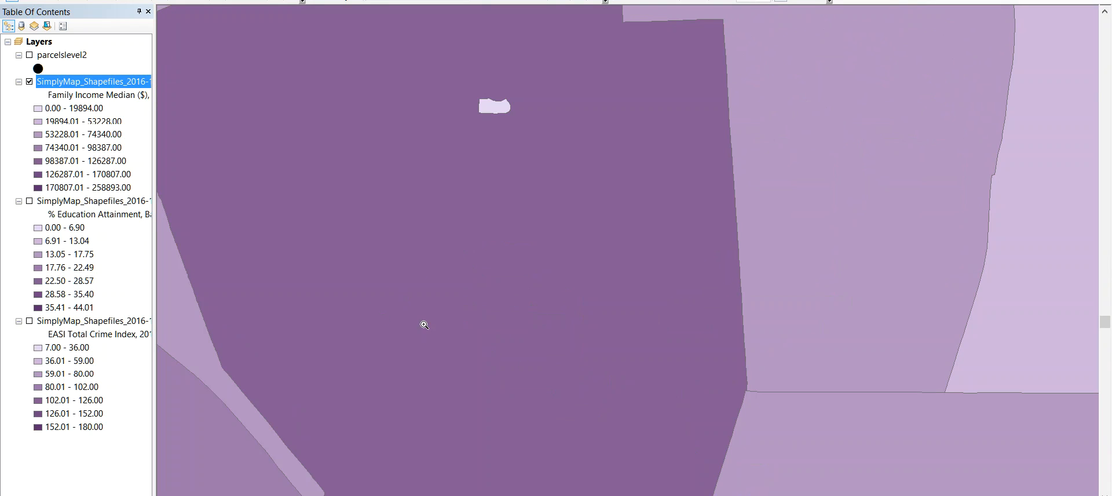
scroll(478, 308, down, 5)
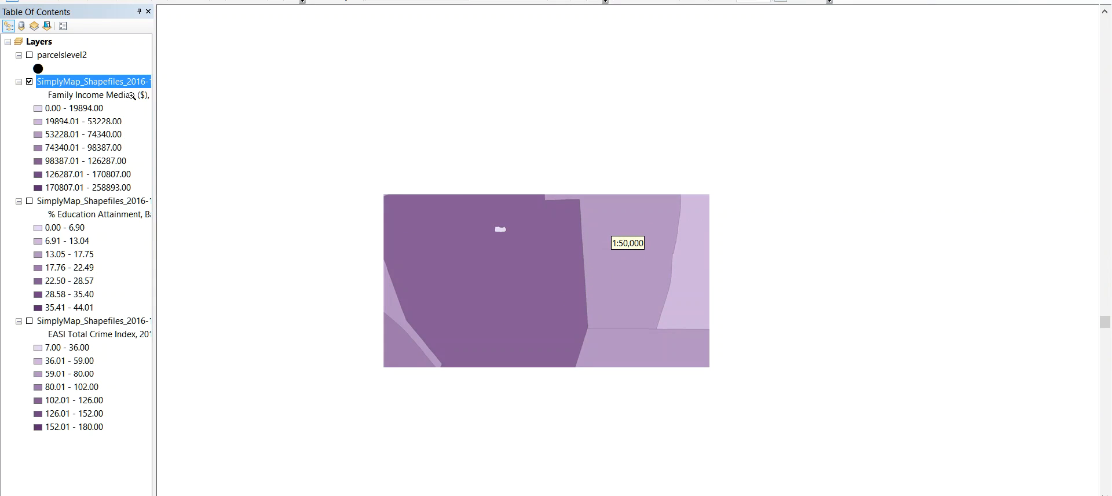
click(124, 86)
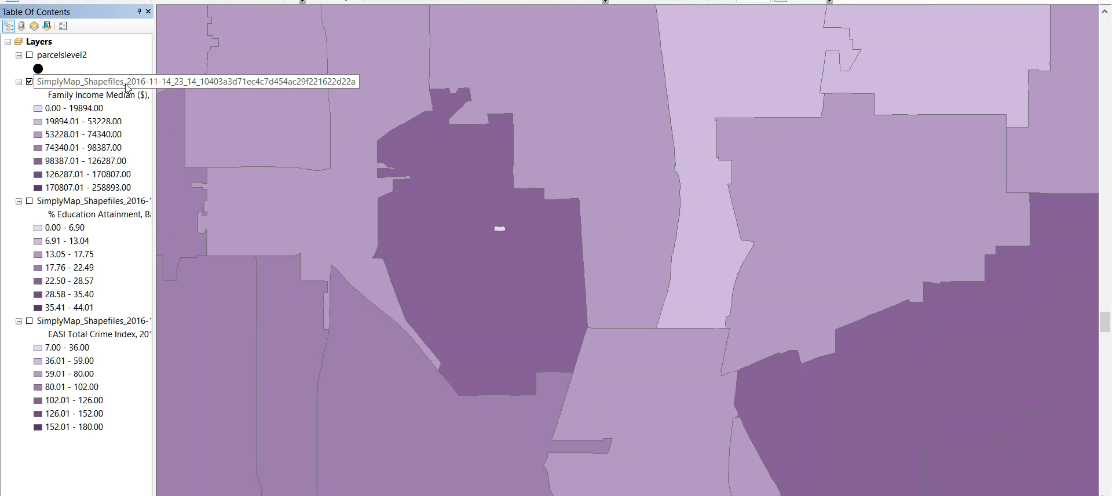
click(127, 118)
alt+click(118, 82)
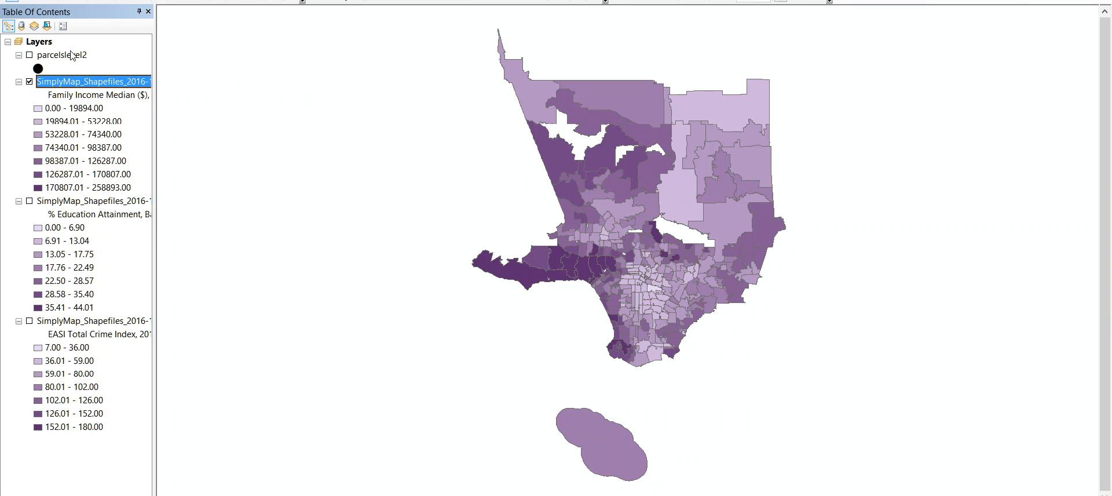
Step: Open the attribute table of the parcelslevel2 layer and examine its Savings and property use fields
right_click(72, 55)
click(139, 91)
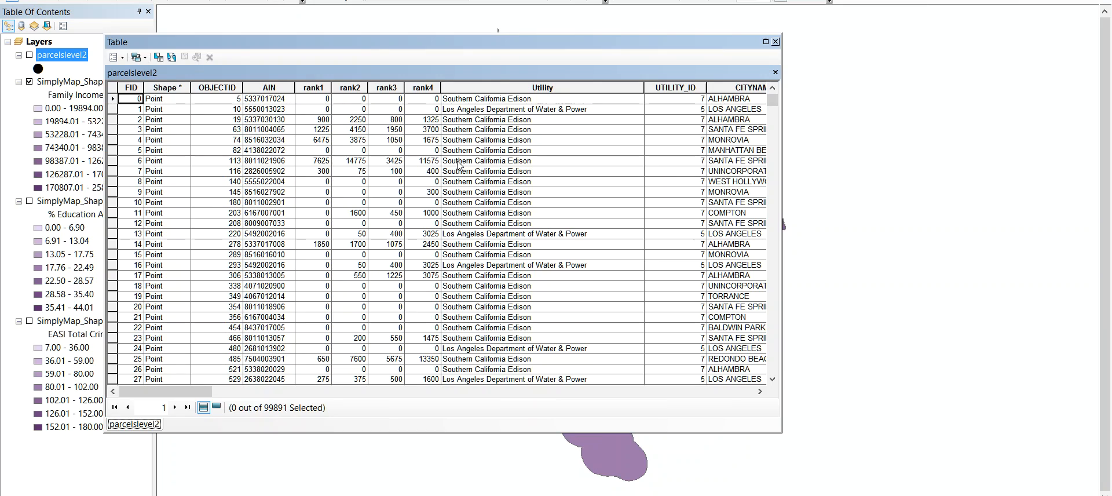
drag(203, 391, 700, 429)
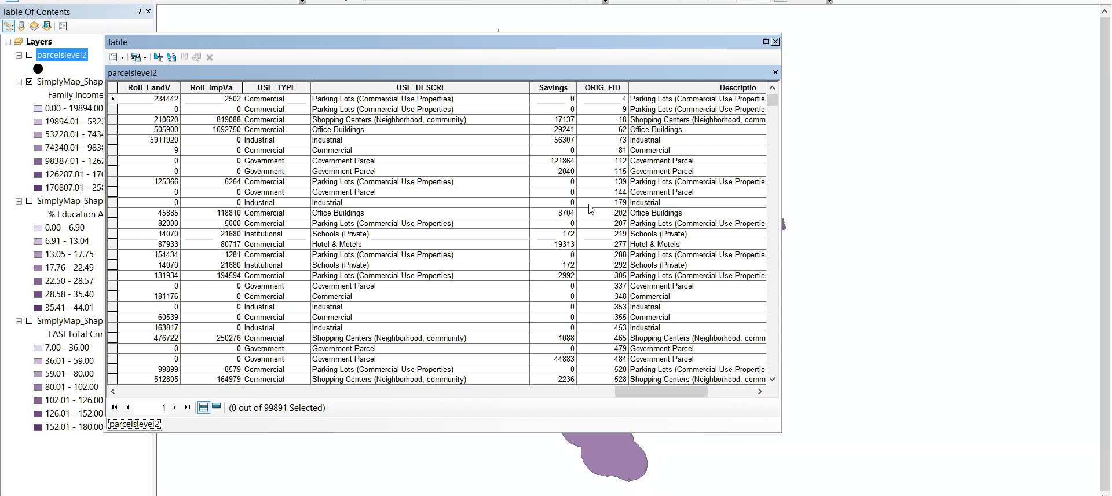
click(554, 90)
drag(663, 397, 629, 392)
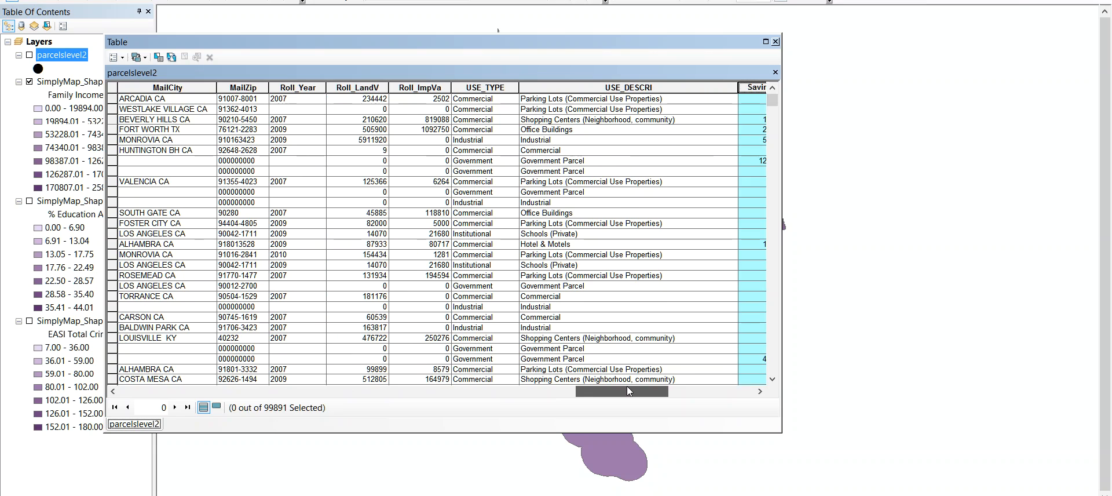
drag(629, 392, 739, 402)
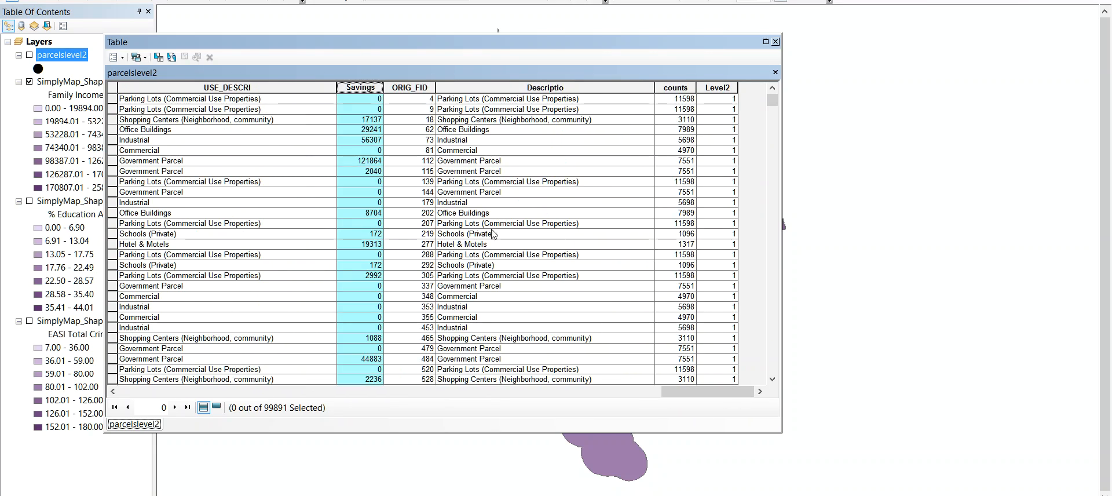
Step: Sort the parcelslevel2 attribute table by the Savings field in descending order
double_click(370, 87)
click(370, 87)
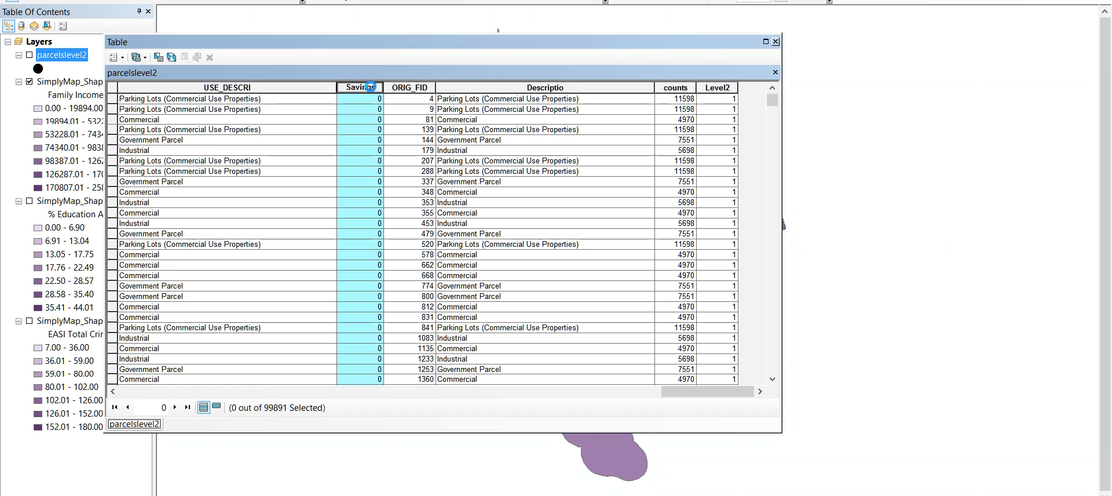
double_click(370, 87)
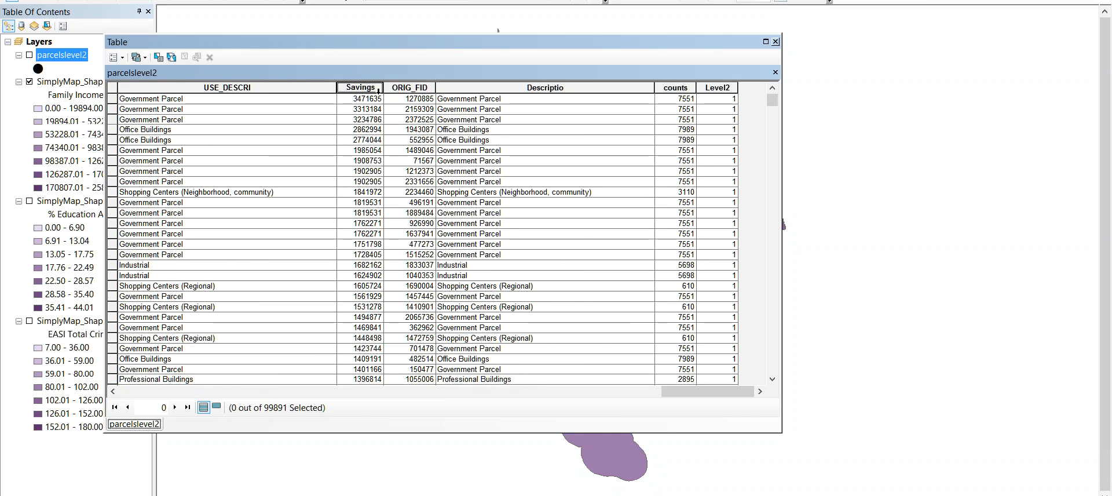